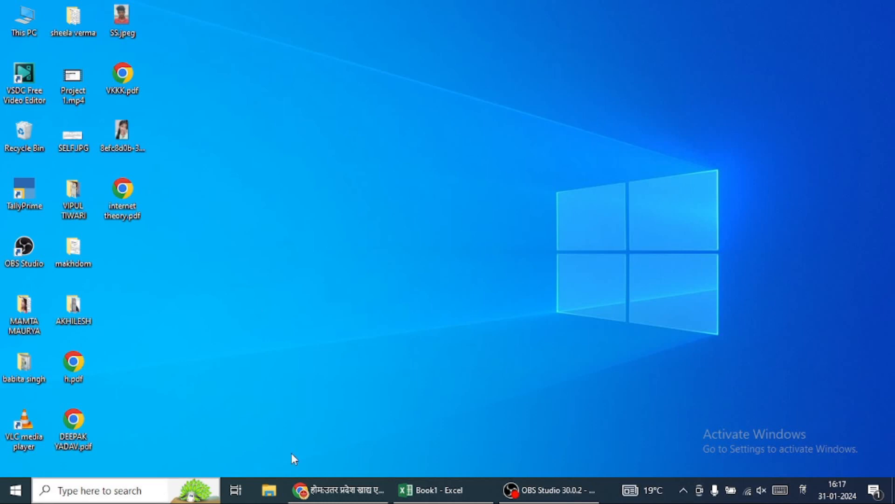
Bring the blank Book1 workbook to the front, return to cell A1 and zoom to 130%
{"action": "left_click", "coordinate": [446, 490]}
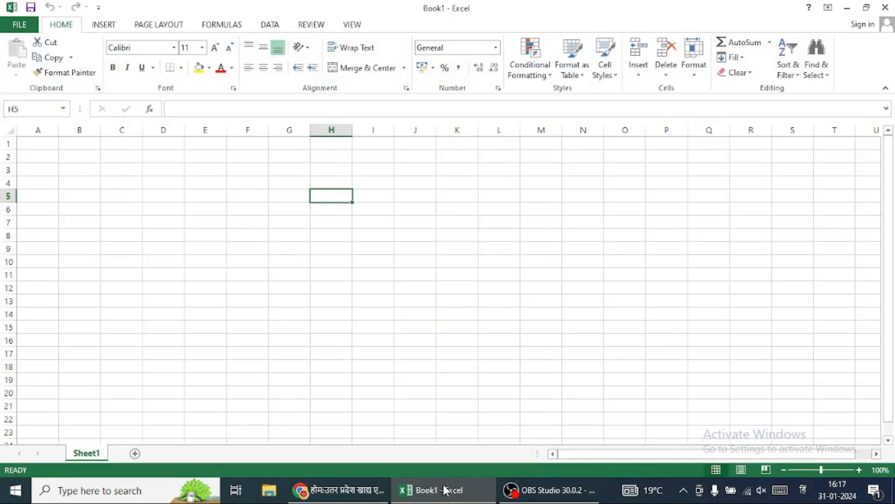
{"action": "left_click", "coordinate": [199, 261]}
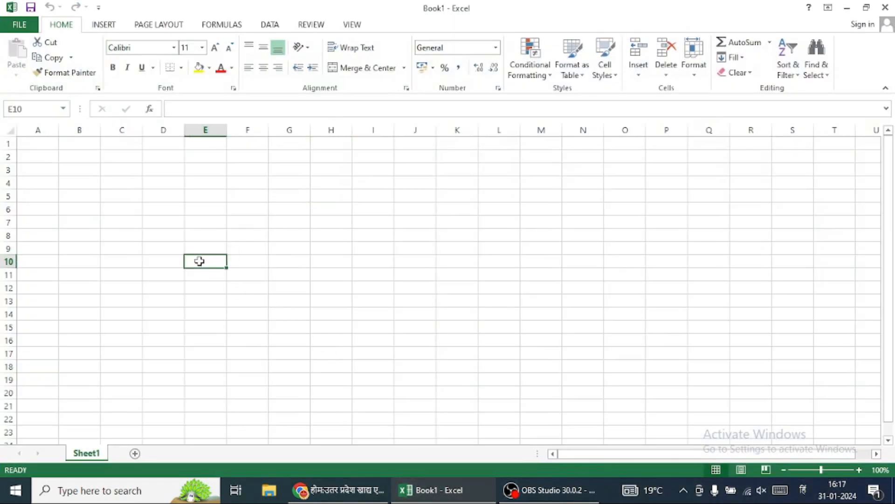
{"action": "key", "text": "ctrl+Home"}
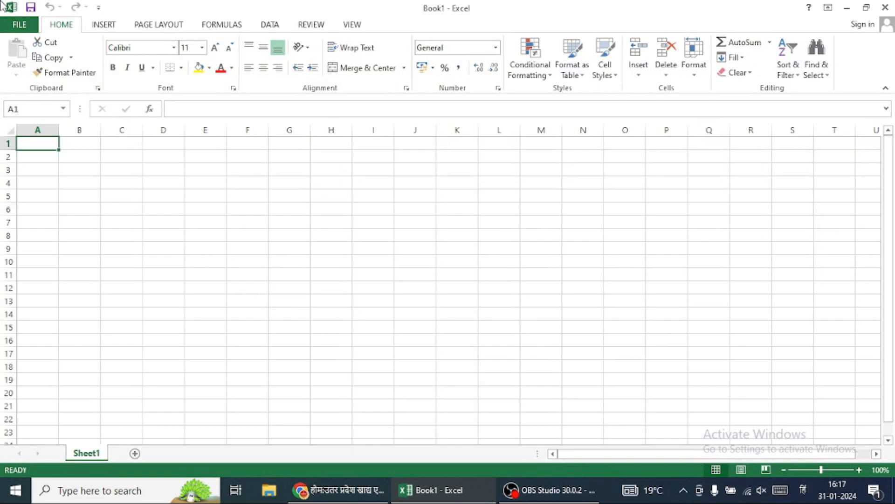
{"action": "scroll", "coordinate": [136, 269], "scroll_direction": "up", "scroll_amount": 2}
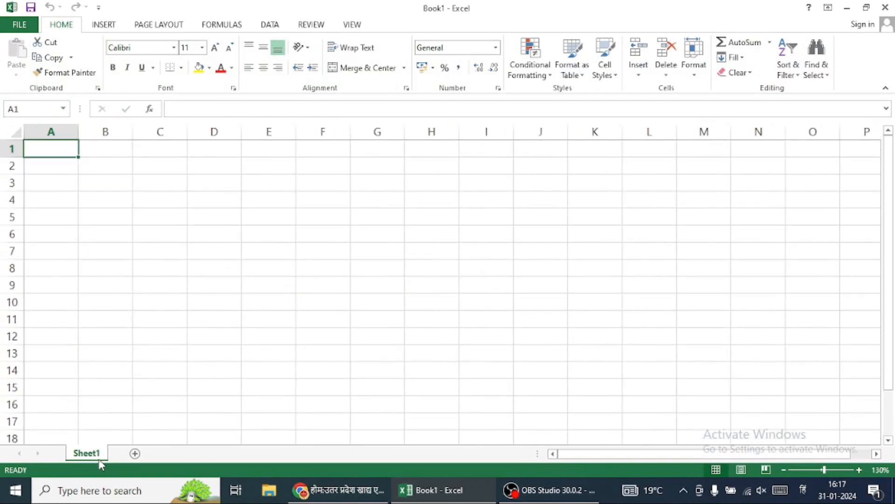
Rename Sheet1 to PURCHASE BOOK, fixing the accidental Devanagari input
{"action": "double_click", "coordinate": [101, 453]}
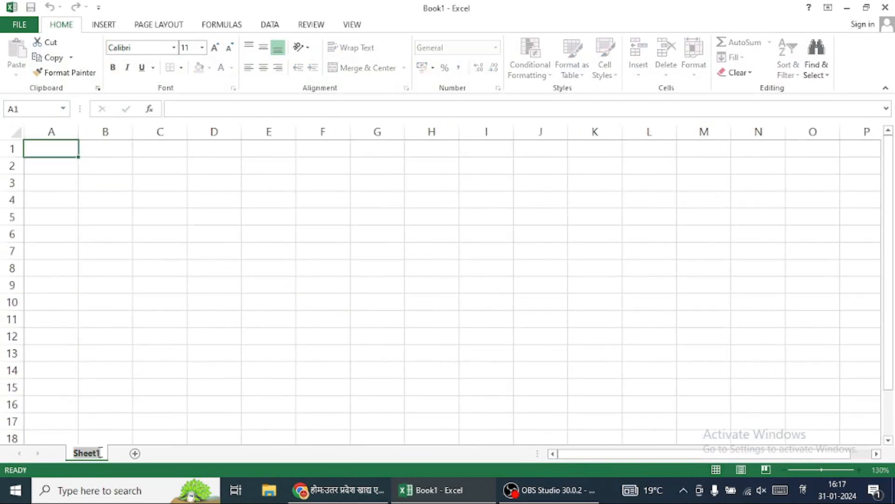
{"action": "type", "text": "जहीमप"}
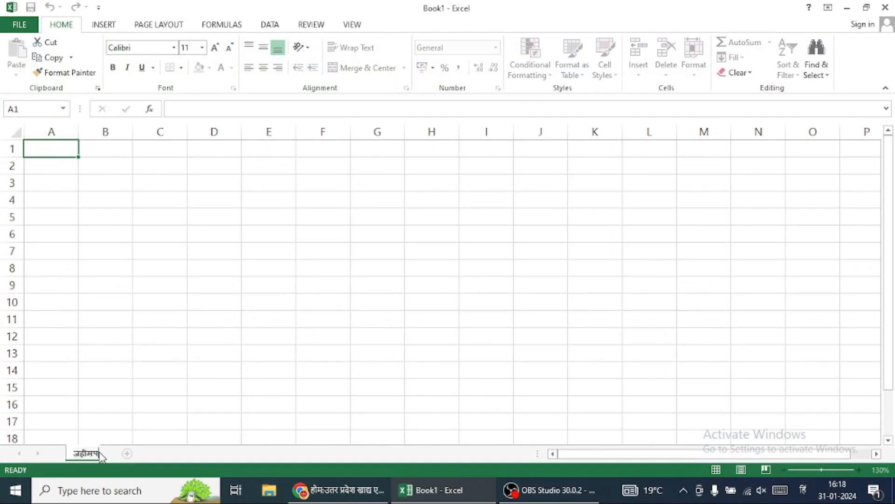
{"action": "key", "text": "BackSpace"}
{"action": "key", "text": "BackSpace"}
{"action": "key", "text": "BackSpace"}
{"action": "key", "text": "BackSpace"}
{"action": "key", "text": "BackSpace"}
{"action": "key", "text": "alt+shift"}
{"action": "type", "text": "PURCHASE BOOK"}
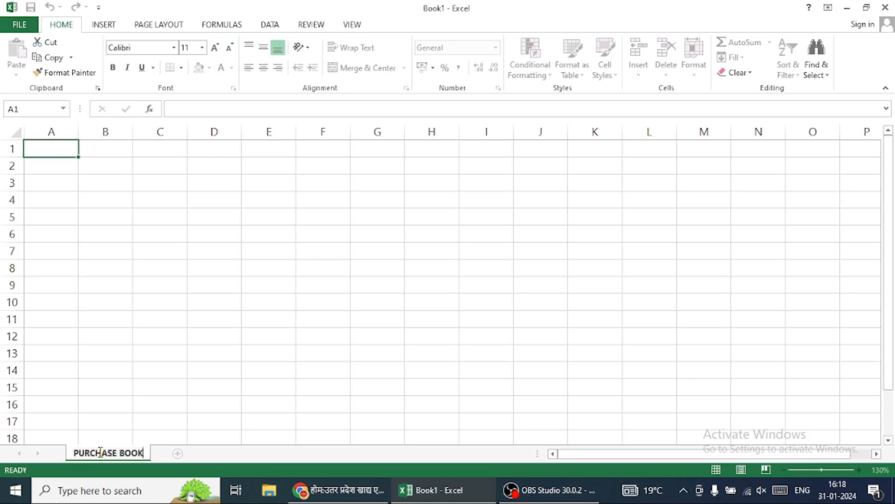
{"action": "key", "text": "Return"}
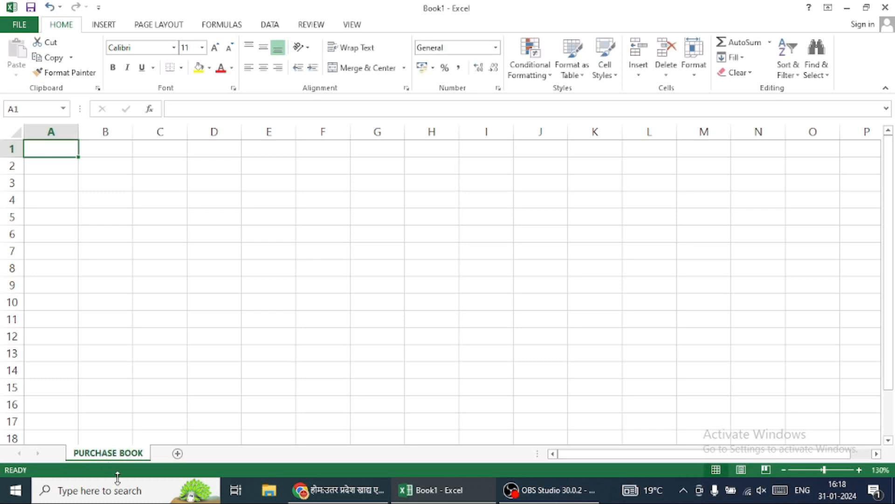
Add two new sheets named SALES BOOK and STOCK BOOK
{"action": "left_click", "coordinate": [177, 454]}
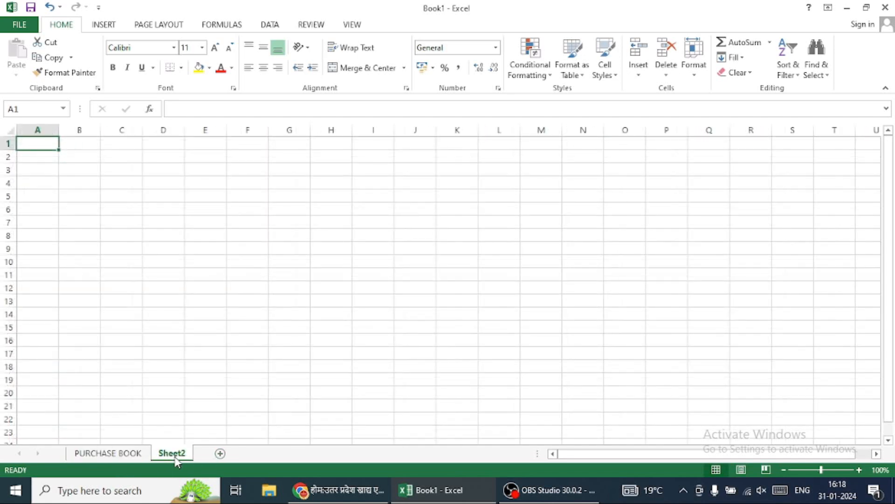
{"action": "double_click", "coordinate": [176, 458]}
{"action": "type", "text": "SA"}
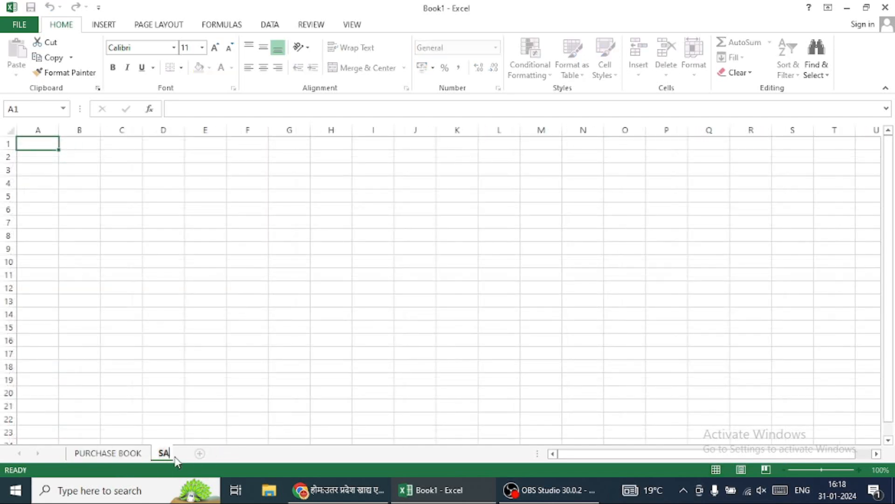
{"action": "type", "text": "LES BOOK"}
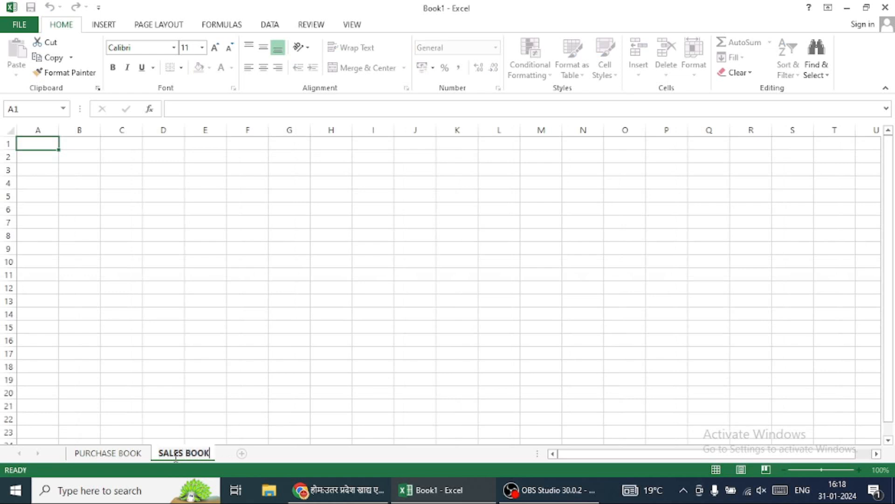
{"action": "key", "text": "Return"}
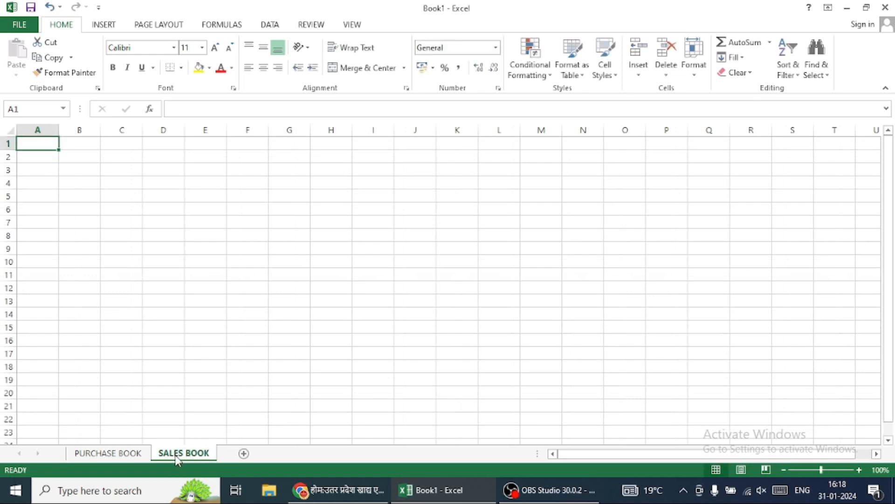
{"action": "left_click", "coordinate": [245, 460]}
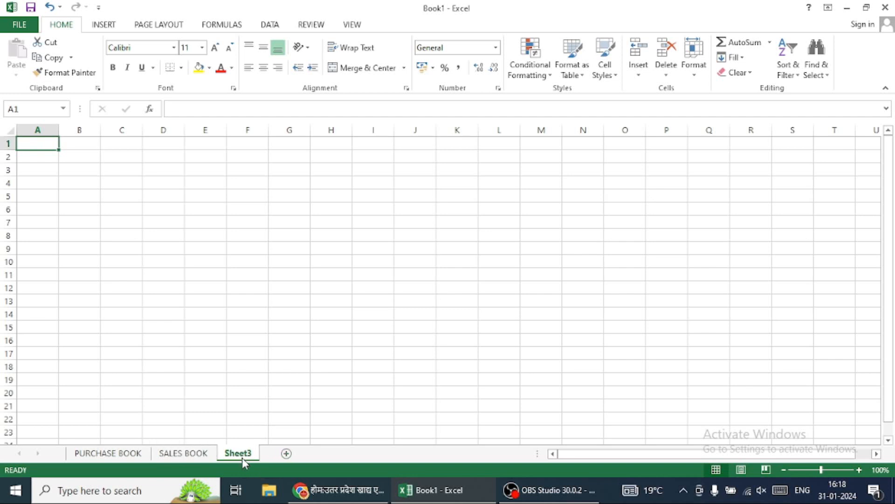
{"action": "double_click", "coordinate": [240, 454]}
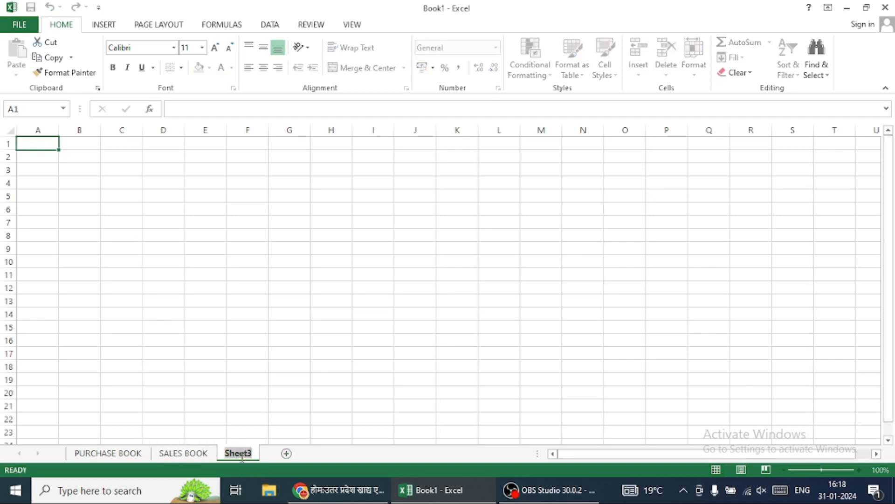
{"action": "type", "text": "STOCK BOOK"}
{"action": "key", "text": "Return"}
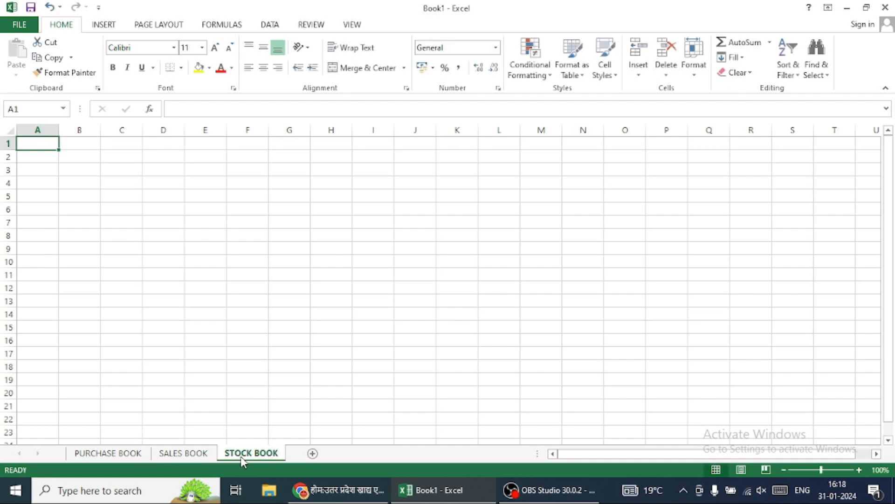
Check each of the three sheets and return to PURCHASE BOOK
{"action": "left_click", "coordinate": [103, 453]}
{"action": "left_click", "coordinate": [184, 455]}
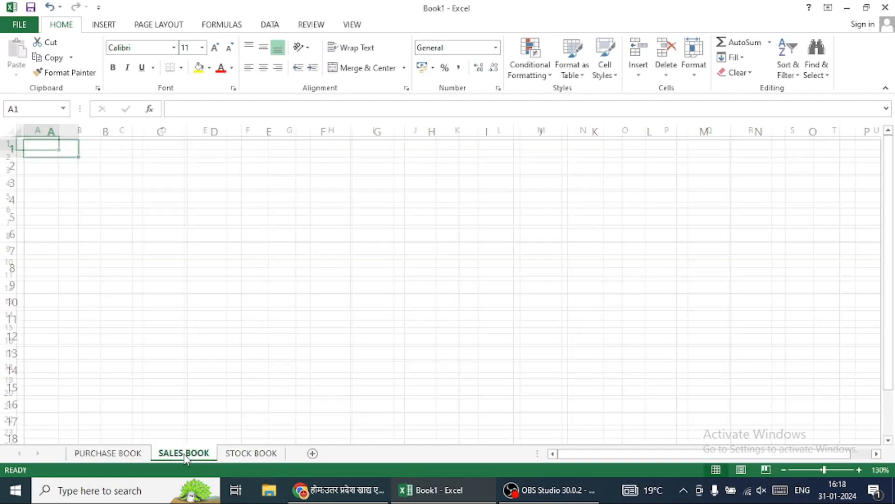
{"action": "left_click", "coordinate": [256, 455]}
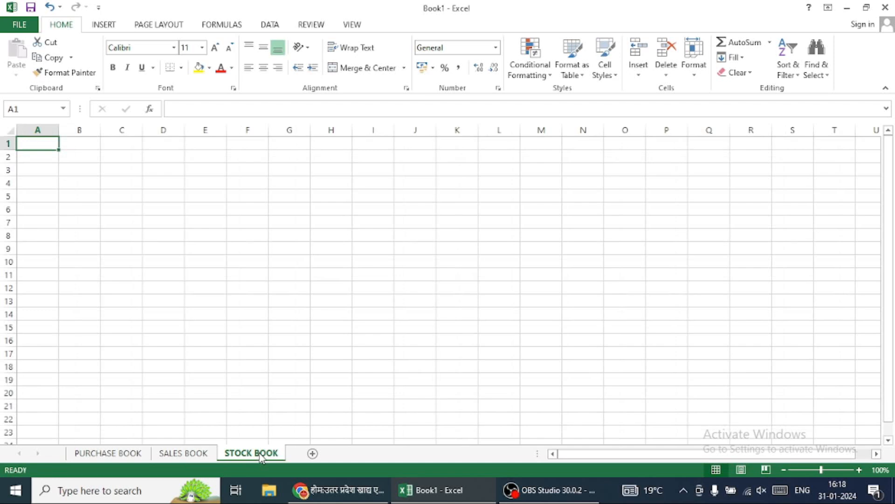
{"action": "left_click", "coordinate": [104, 454]}
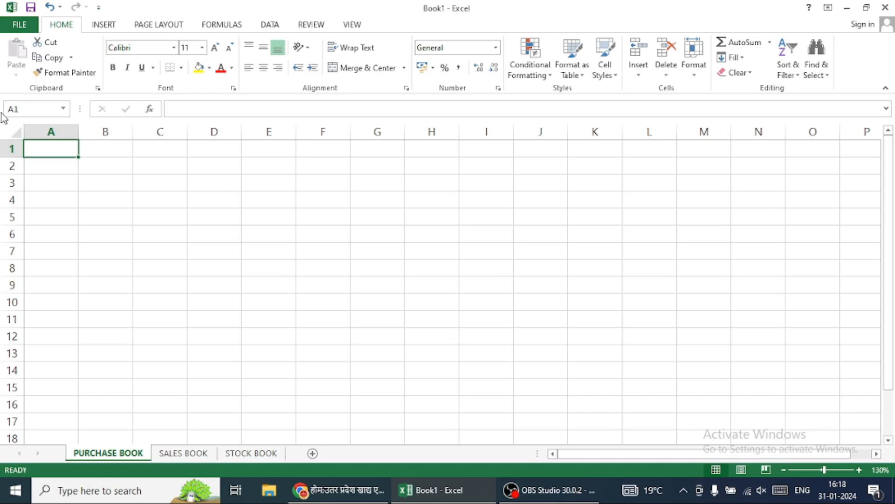
Enter headings S.N., DATE, PARTY'S A/C, ITEM NAME and QTY in A2:E2
{"action": "left_click", "coordinate": [57, 166]}
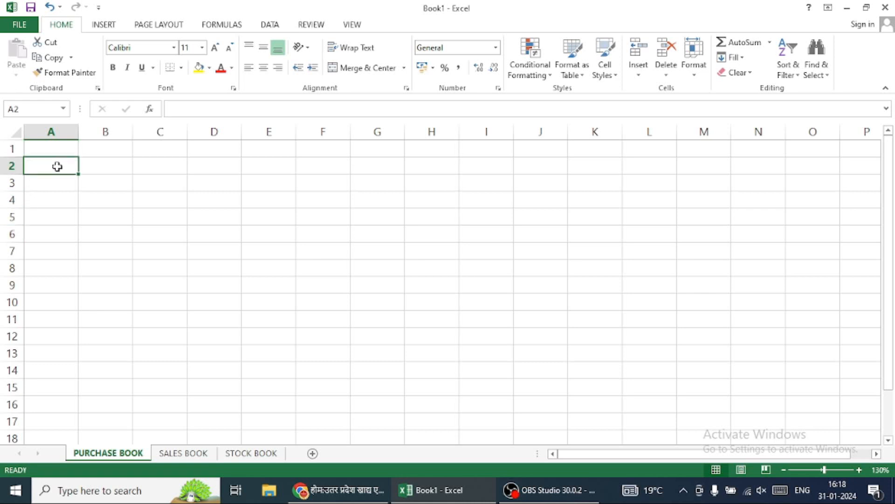
{"action": "type", "text": "S.N."}
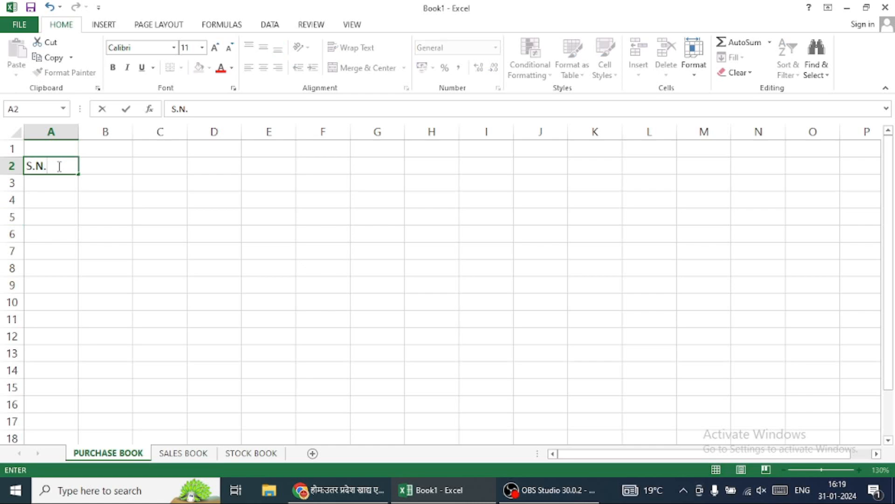
{"action": "key", "text": "Tab"}
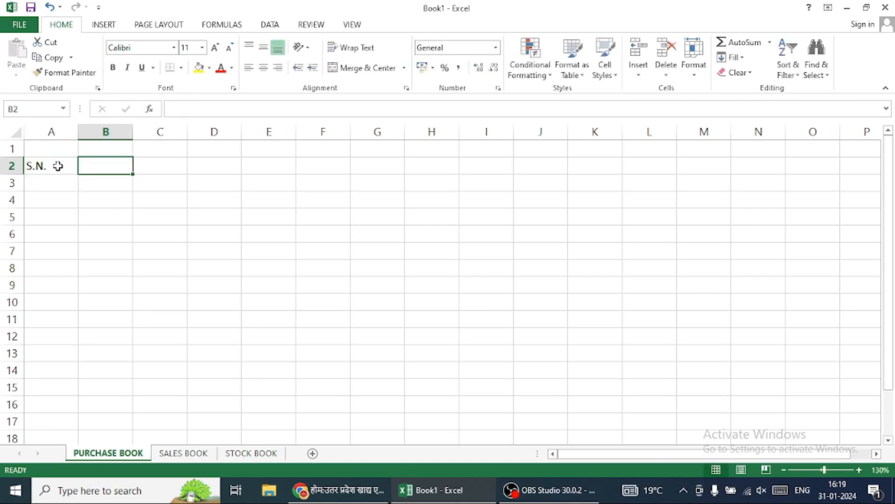
{"action": "type", "text": "DATE"}
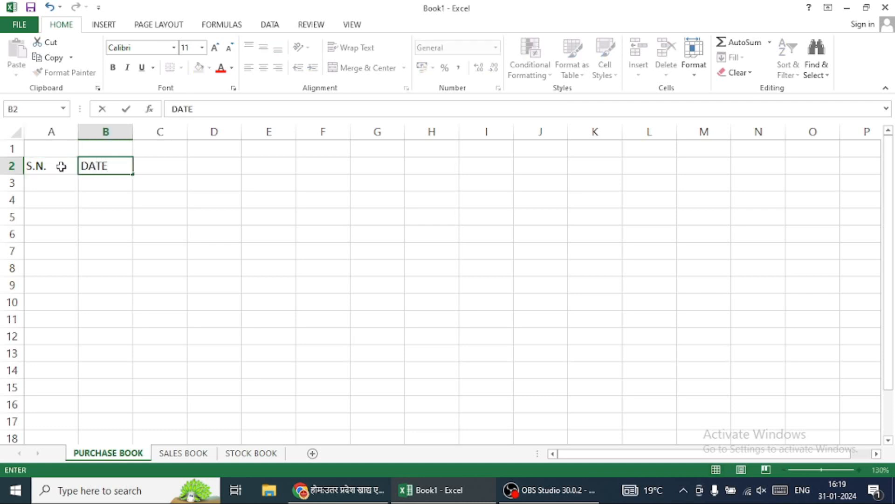
{"action": "key", "text": "Tab"}
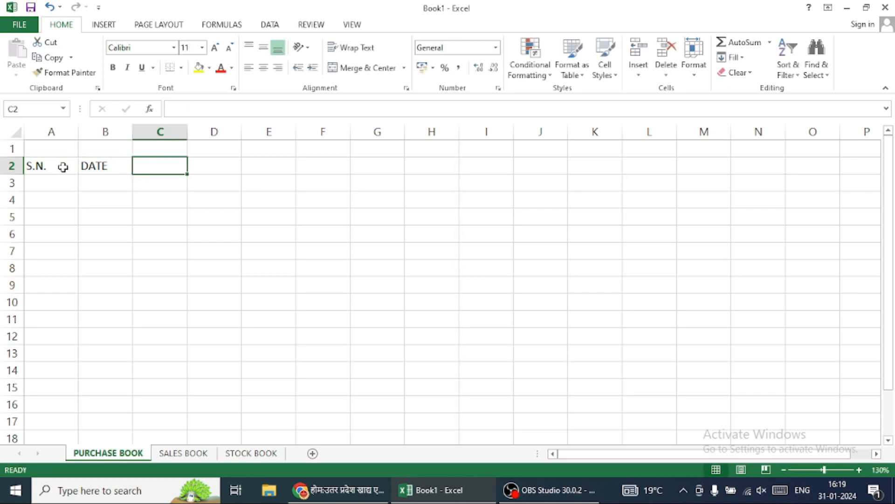
{"action": "type", "text": "PA"}
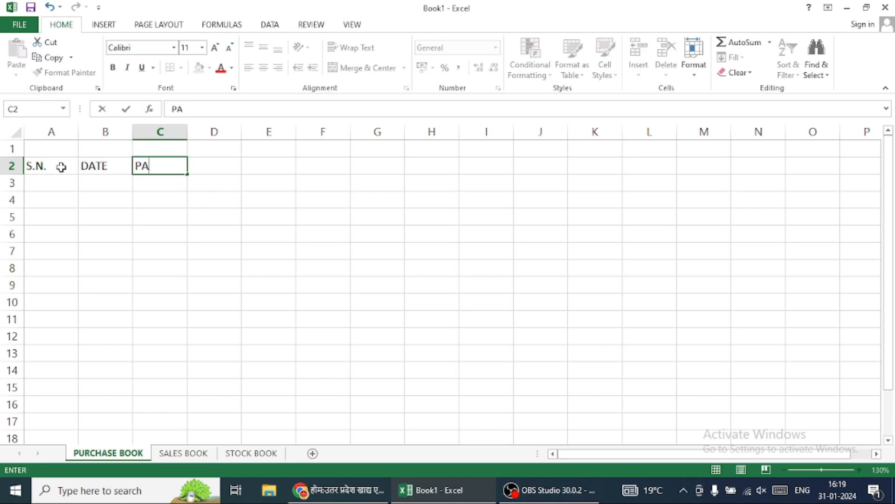
{"action": "type", "text": "RTY'S A/C"}
{"action": "key", "text": "Tab"}
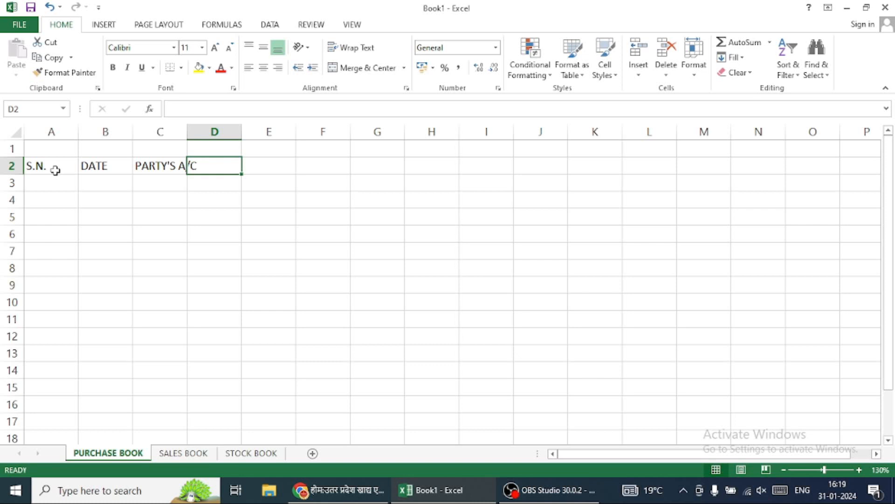
{"action": "type", "text": "ITEM NAME"}
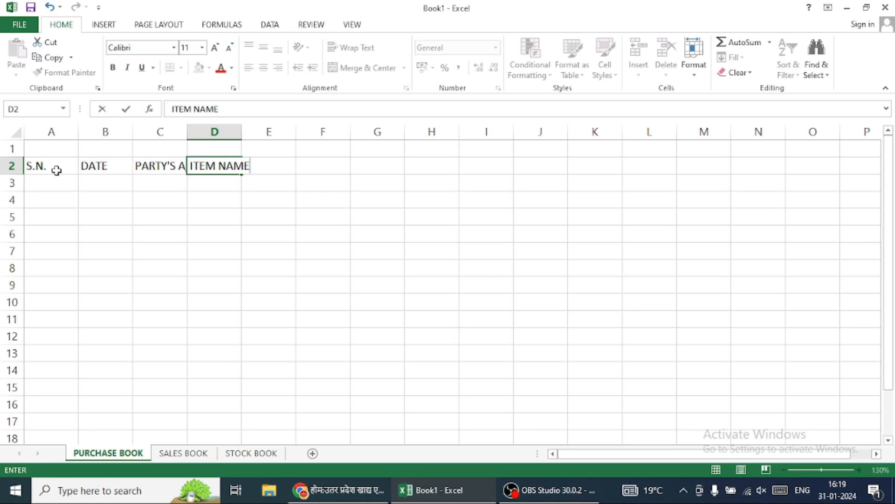
{"action": "key", "text": "Tab"}
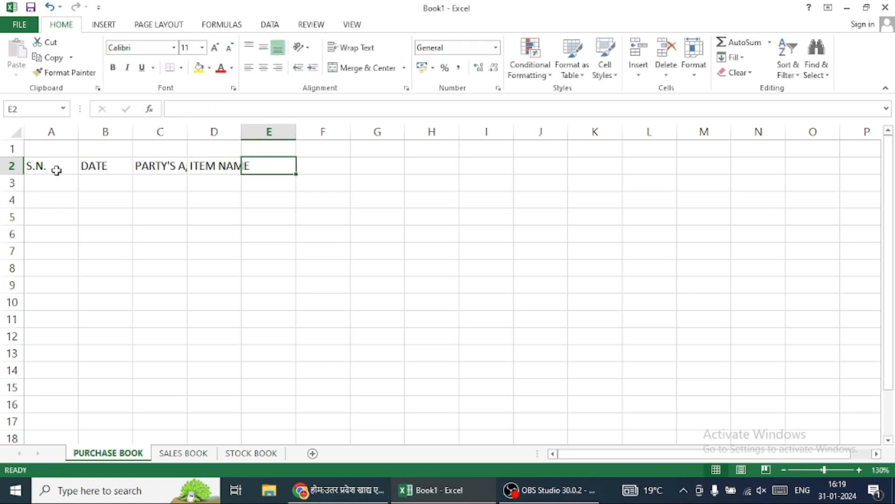
{"action": "type", "text": "QTY"}
{"action": "key", "text": "Tab"}
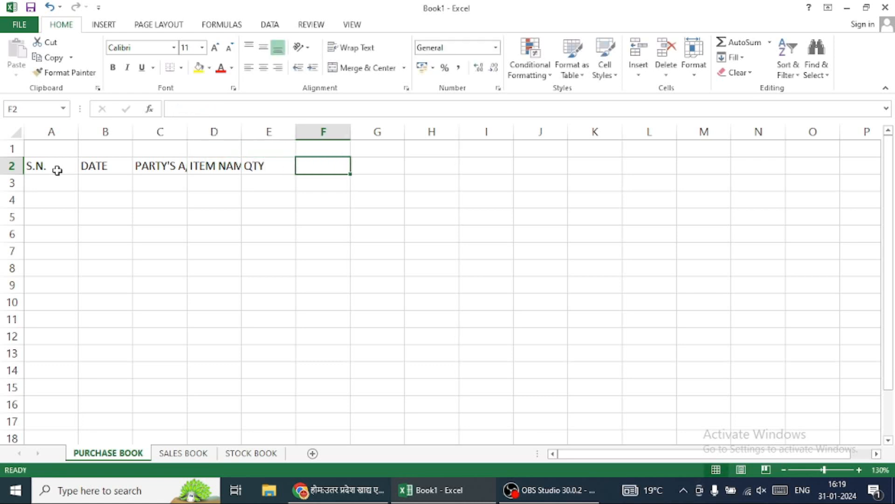
Enter headings PRICE, TOTAL and REMARK in F2:H2, correcting typos
{"action": "type", "text": "PIR"}
{"action": "key", "text": "BackSpace"}
{"action": "key", "text": "BackSpace"}
{"action": "type", "text": "RICE"}
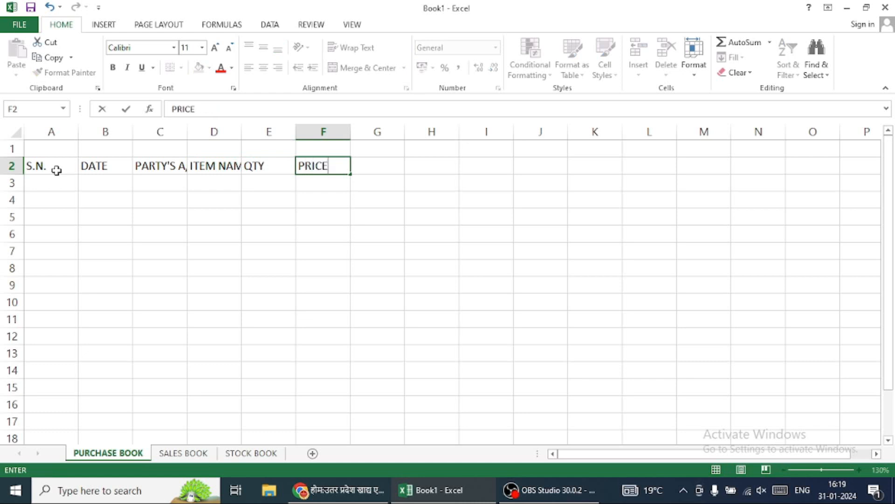
{"action": "key", "text": "Tab"}
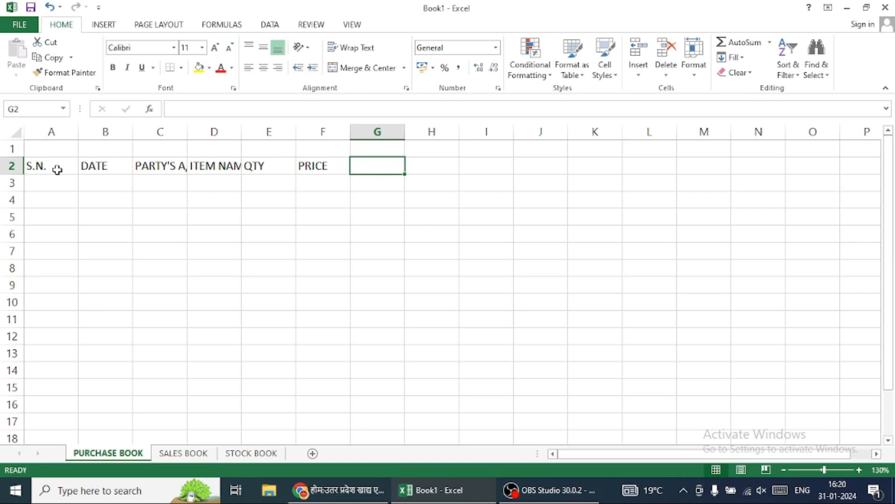
{"action": "type", "text": "TOTAL"}
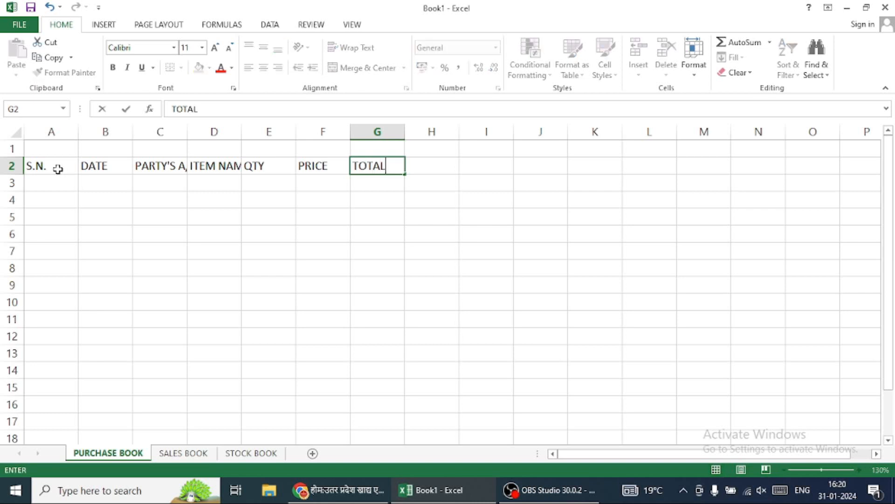
{"action": "key", "text": "Tab"}
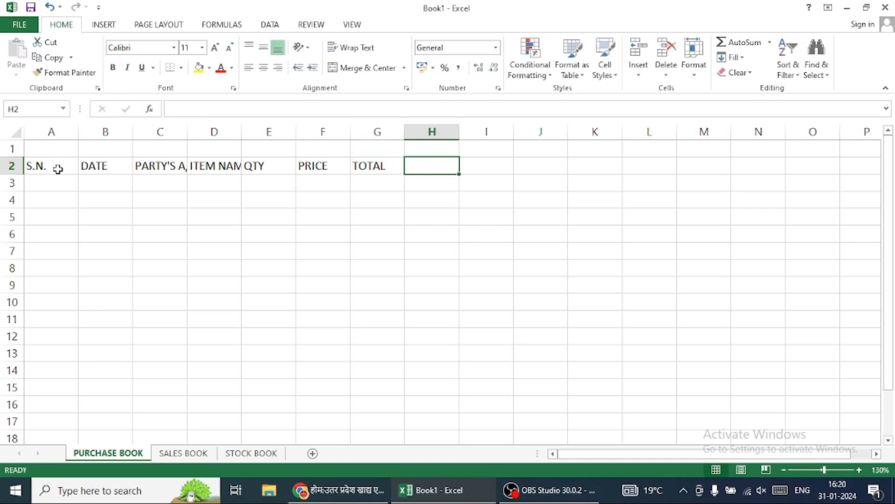
{"action": "type", "text": "REMAKR"}
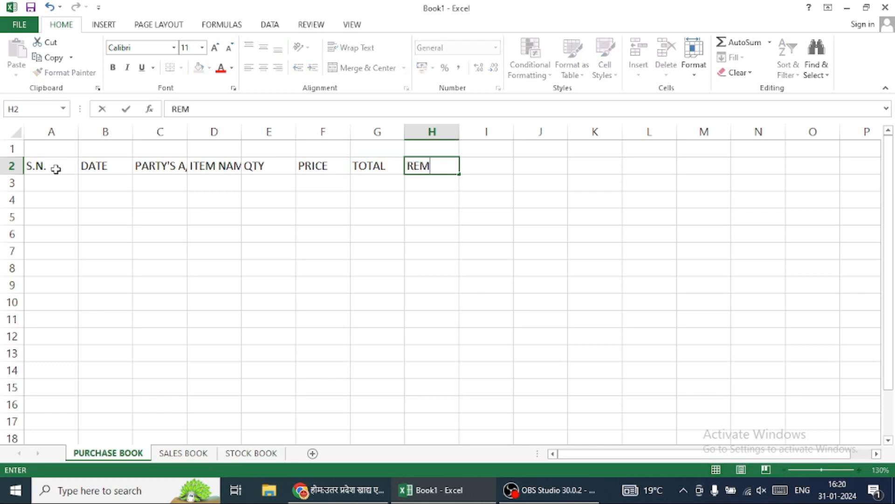
{"action": "key", "text": "BackSpace"}
{"action": "key", "text": "BackSpace"}
{"action": "type", "text": "RK"}
{"action": "key", "text": "Return"}
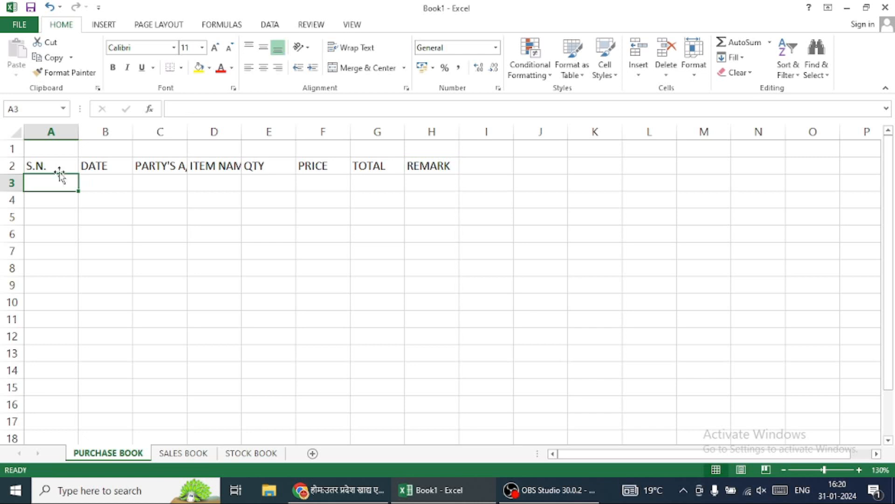
Convert A2:H2 into a table without headers, adding Column1–Column8 above the labels
{"action": "left_click", "coordinate": [43, 167]}
{"action": "left_click_drag", "start_coordinate": [44, 167], "coordinate": [434, 169]}
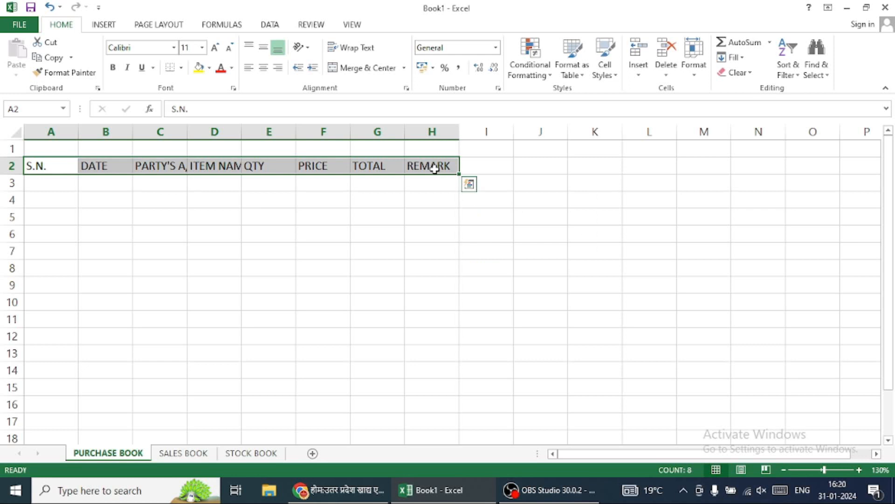
{"action": "key", "text": "ctrl+t"}
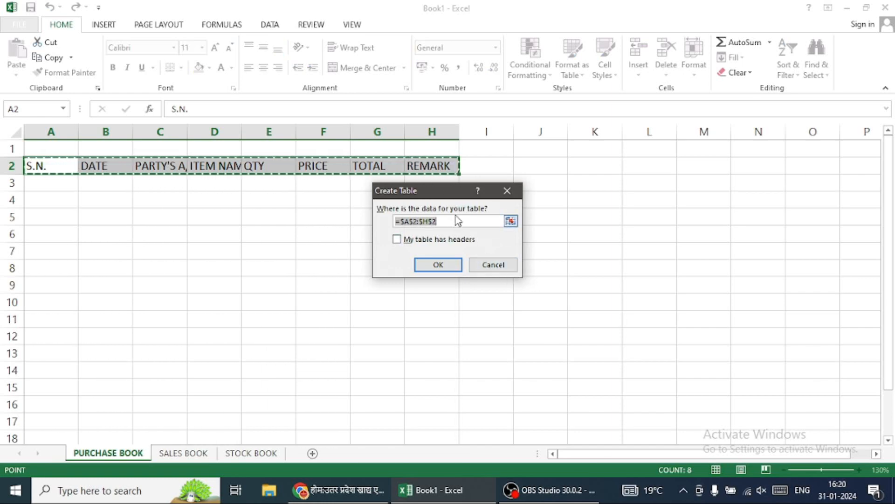
{"action": "left_click", "coordinate": [443, 268]}
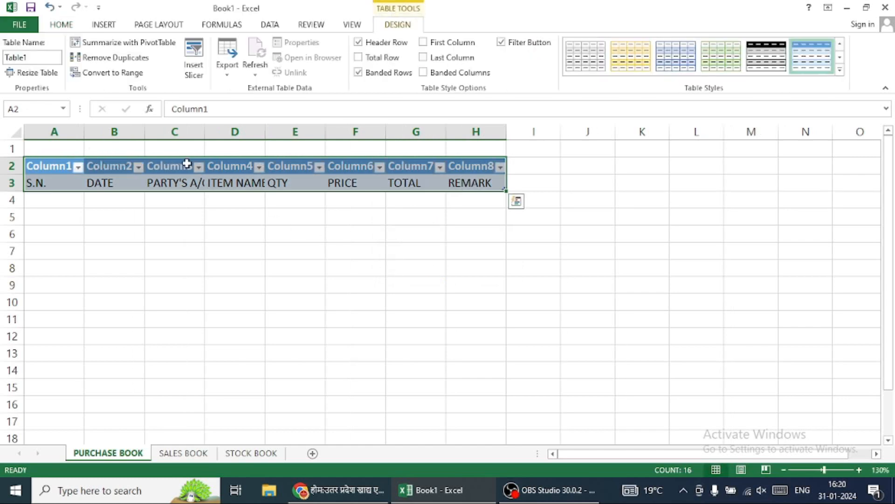
Copy the row 3 labels over the Column1–Column8 headers and clear row 3
{"action": "left_click", "coordinate": [72, 204]}
{"action": "left_click", "coordinate": [63, 182]}
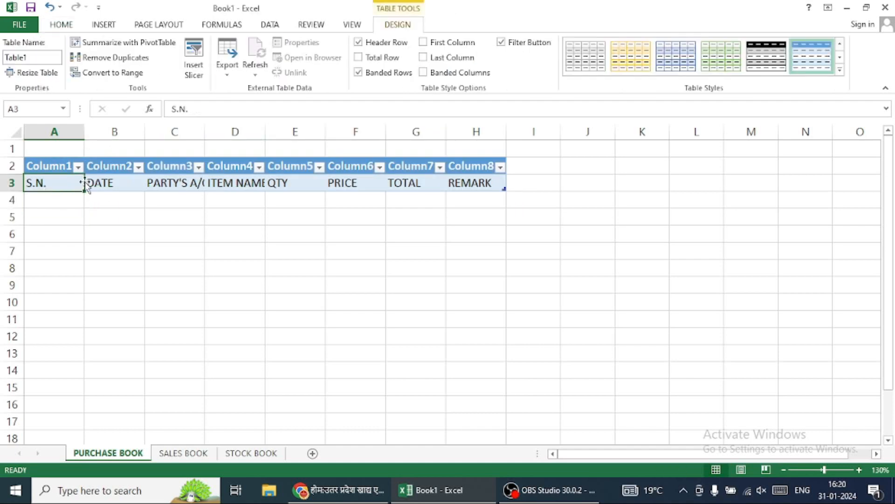
{"action": "left_click", "coordinate": [117, 168]}
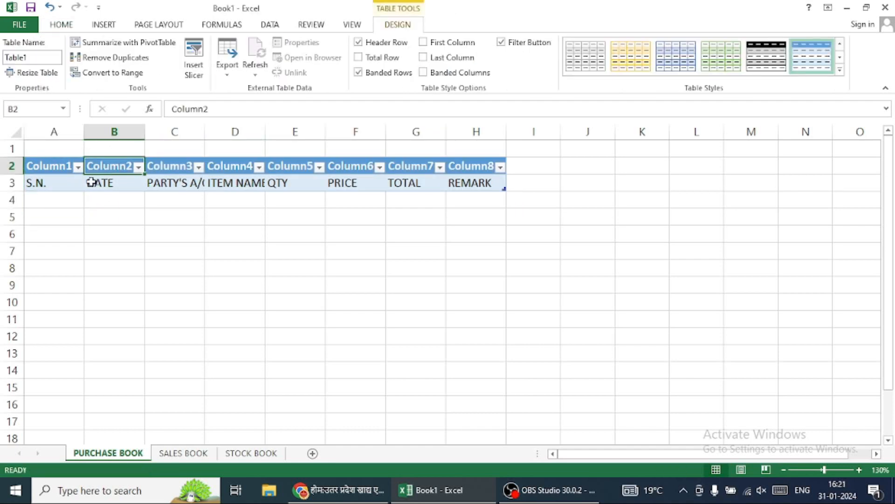
{"action": "left_click_drag", "start_coordinate": [70, 183], "coordinate": [468, 190]}
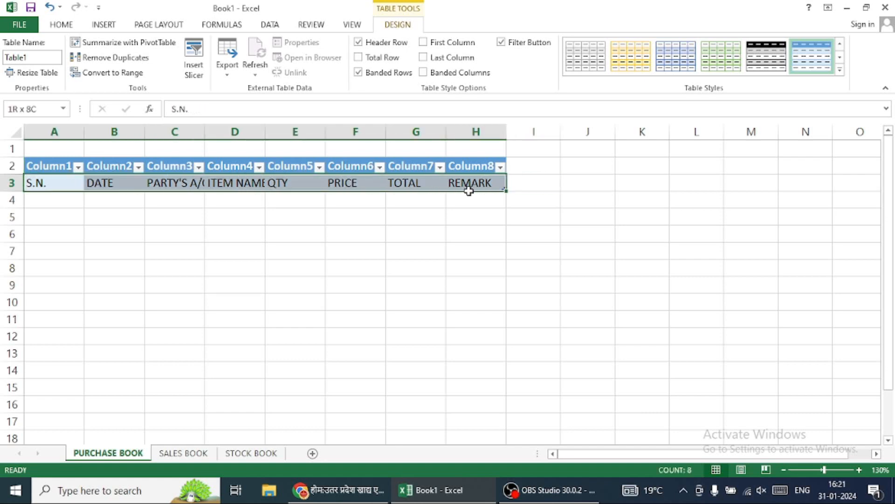
{"action": "key", "text": "ctrl+c"}
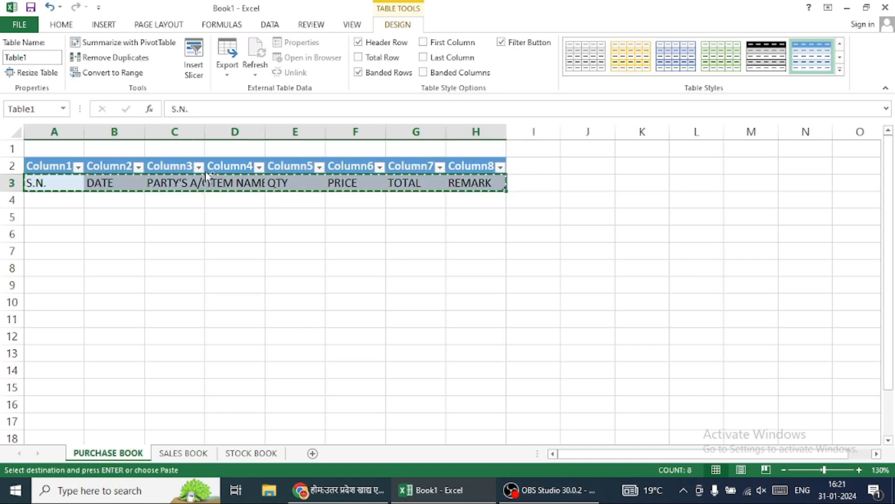
{"action": "left_click", "coordinate": [42, 164]}
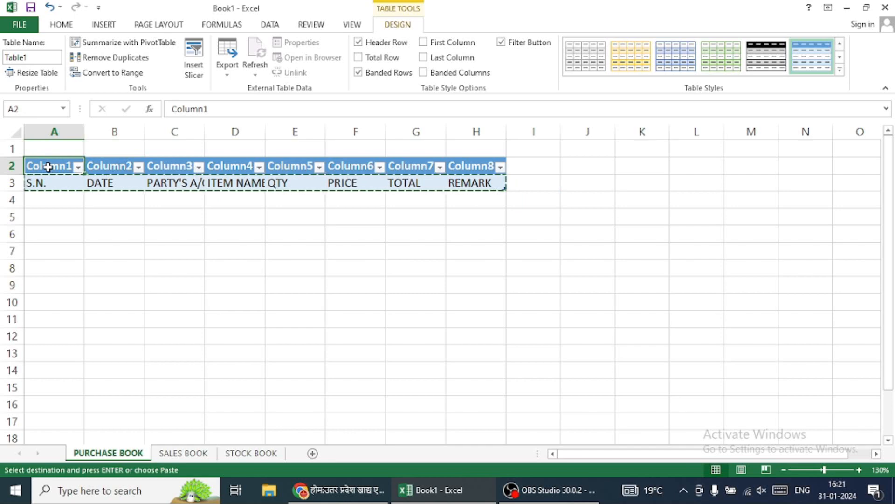
{"action": "key", "text": "ctrl+v"}
{"action": "left_click", "coordinate": [13, 183]}
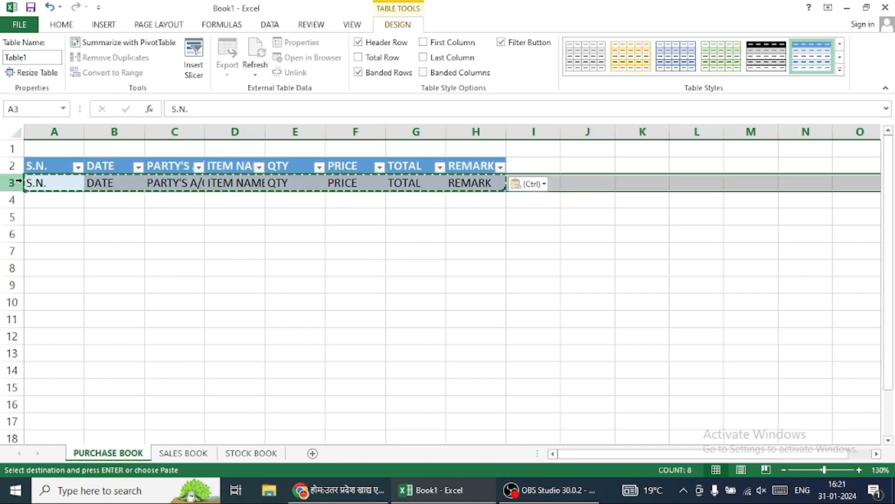
{"action": "key", "text": "ctrl"}
{"action": "left_click", "coordinate": [89, 301]}
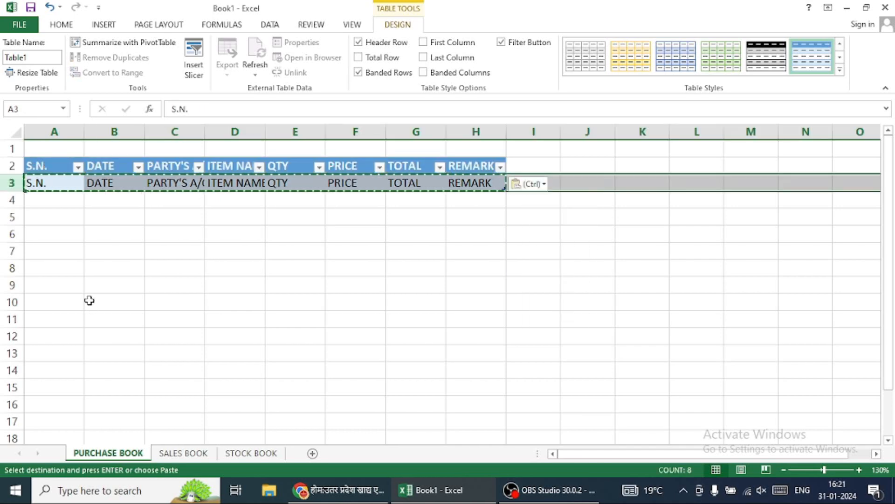
{"action": "key", "text": "Delete"}
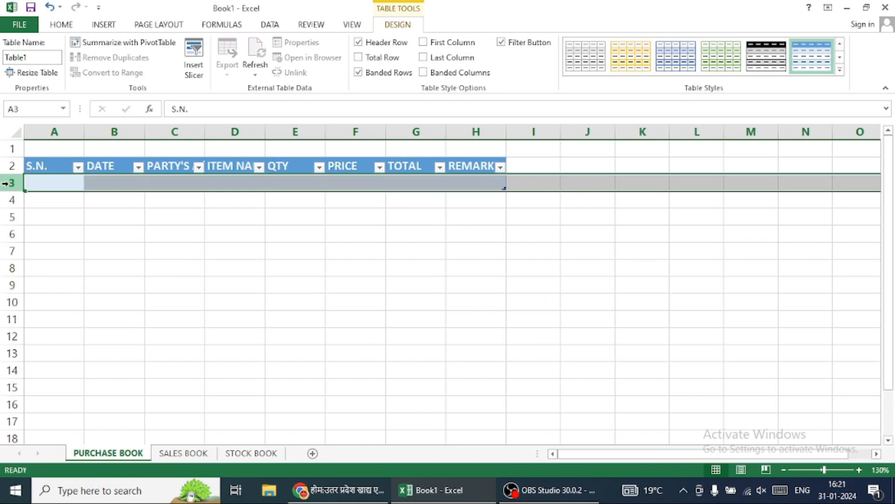
Undo the table back to plain headings and reselect the S.N. to REMARK row
{"action": "left_click", "coordinate": [292, 306]}
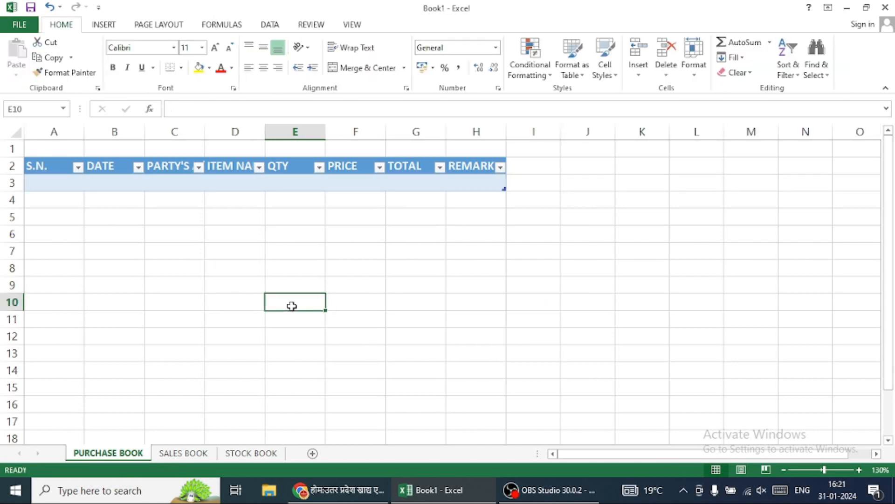
{"action": "key", "text": "ctrl+z"}
{"action": "key", "text": "ctrl+z"}
{"action": "key", "text": "ctrl+z"}
{"action": "key", "text": "ctrl+z"}
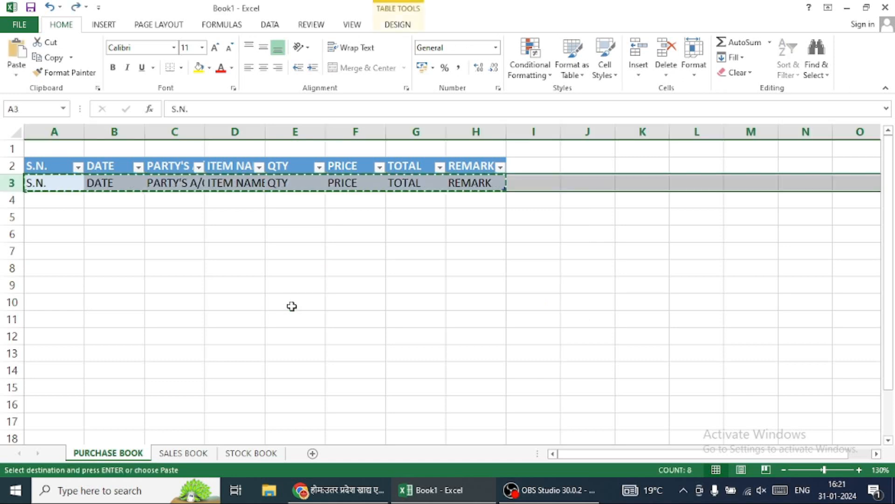
{"action": "left_click", "coordinate": [324, 286]}
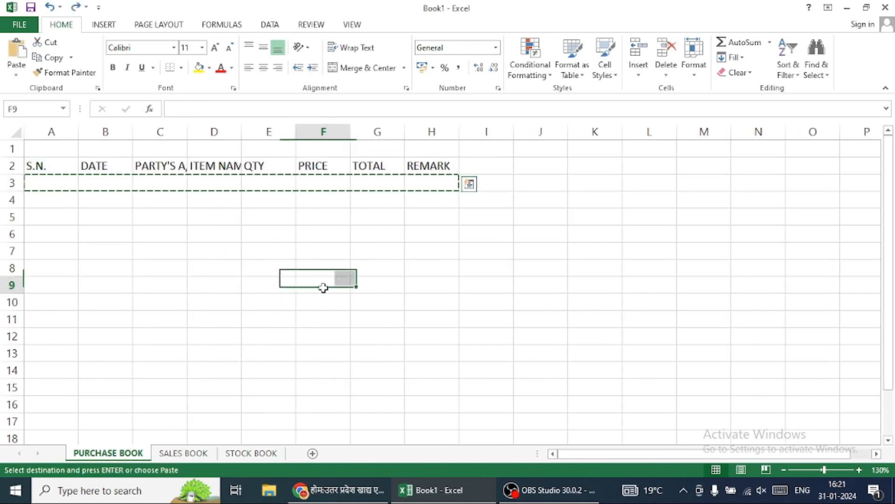
{"action": "left_click", "coordinate": [185, 165]}
{"action": "left_click", "coordinate": [181, 204]}
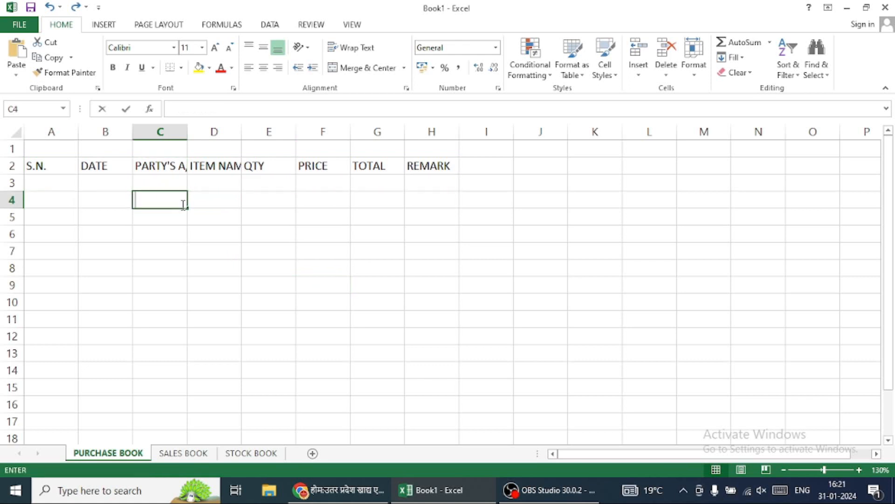
{"action": "left_click_drag", "start_coordinate": [55, 164], "coordinate": [216, 159]}
{"action": "left_click", "coordinate": [110, 198]}
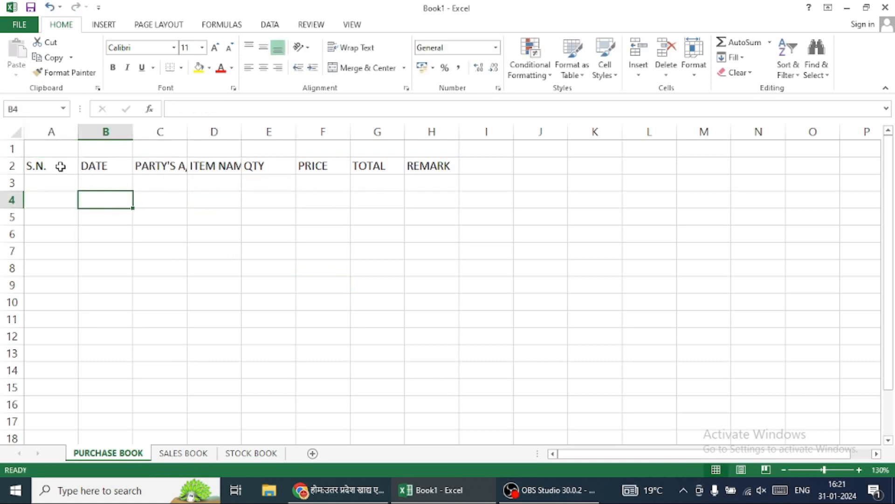
{"action": "left_click_drag", "start_coordinate": [60, 166], "coordinate": [451, 175]}
Create a table from A2:H2 with 'My table has headers' ticked
{"action": "key", "text": "ctrl+t"}
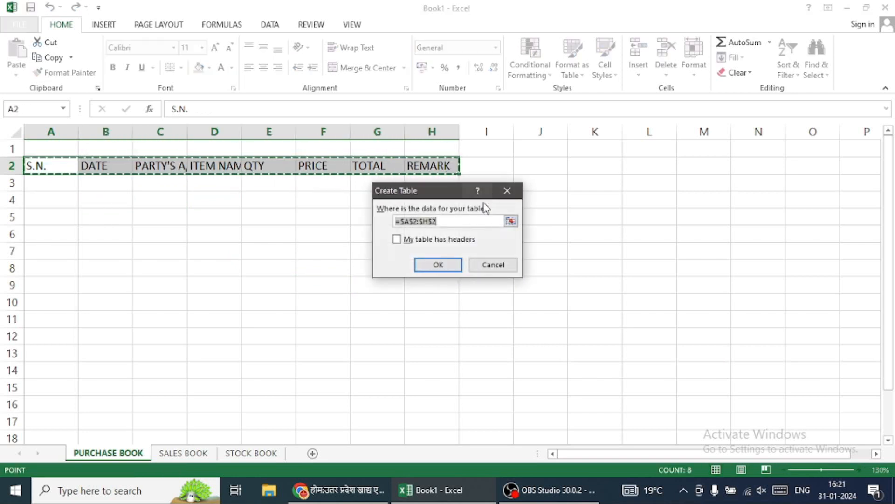
{"action": "left_click", "coordinate": [431, 240]}
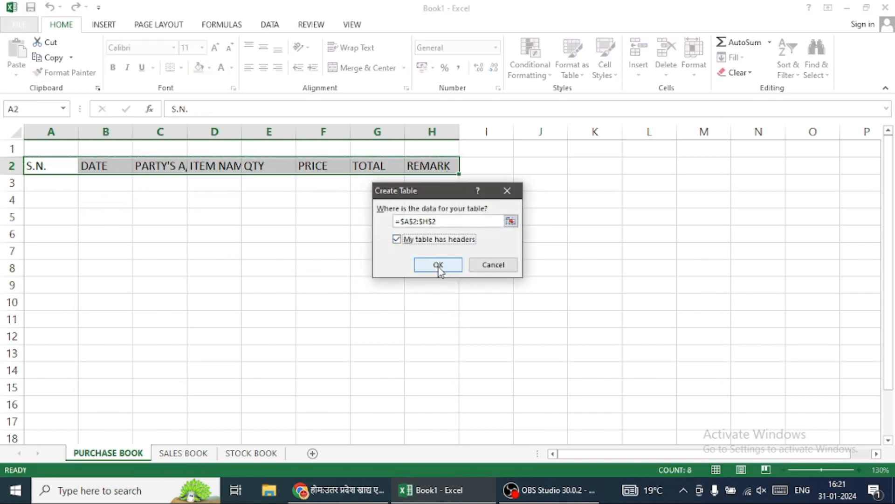
{"action": "left_click", "coordinate": [438, 265]}
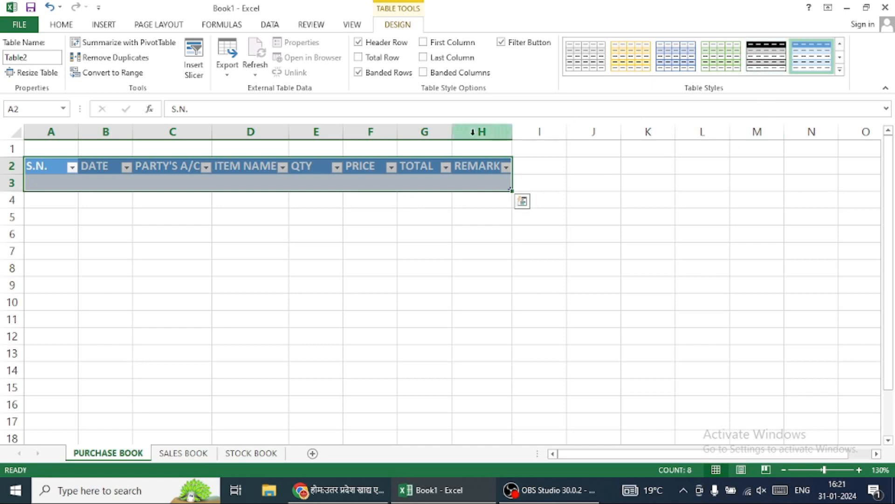
Give the table a black header style and All Borders
{"action": "left_click", "coordinate": [771, 64]}
{"action": "left_click", "coordinate": [63, 24]}
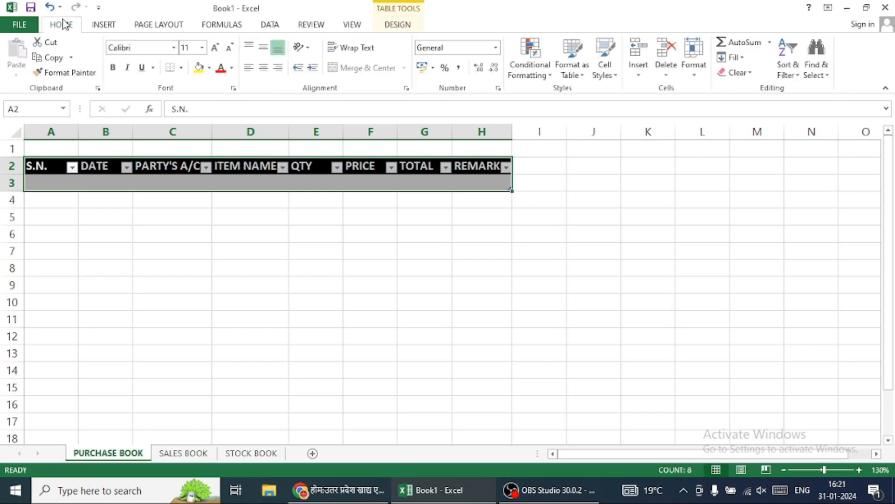
{"action": "left_click", "coordinate": [181, 68]}
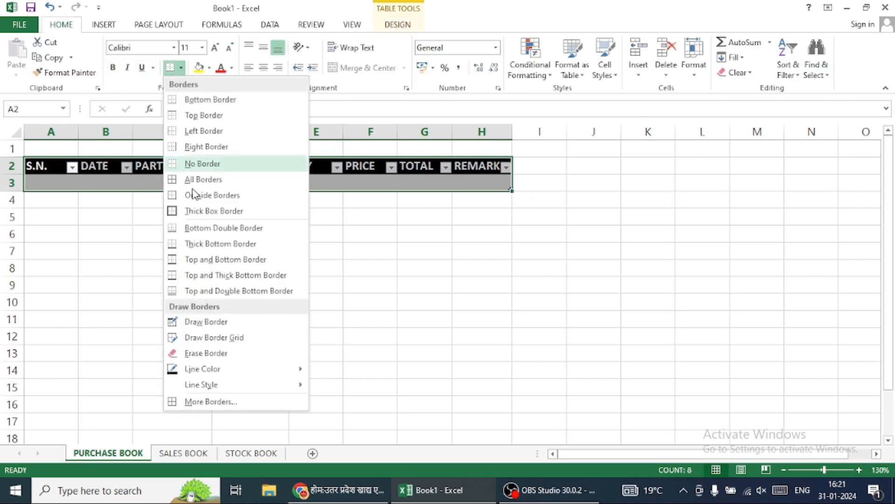
{"action": "left_click", "coordinate": [190, 181]}
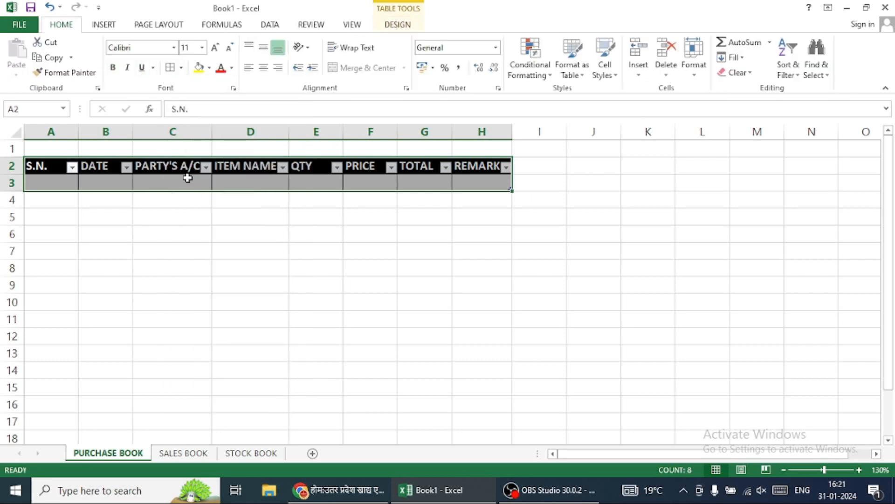
Widen the PARTY'S A/C, ITEM NAME and REMARK columns, then select A1:H1 for a title
{"action": "left_click", "coordinate": [150, 279]}
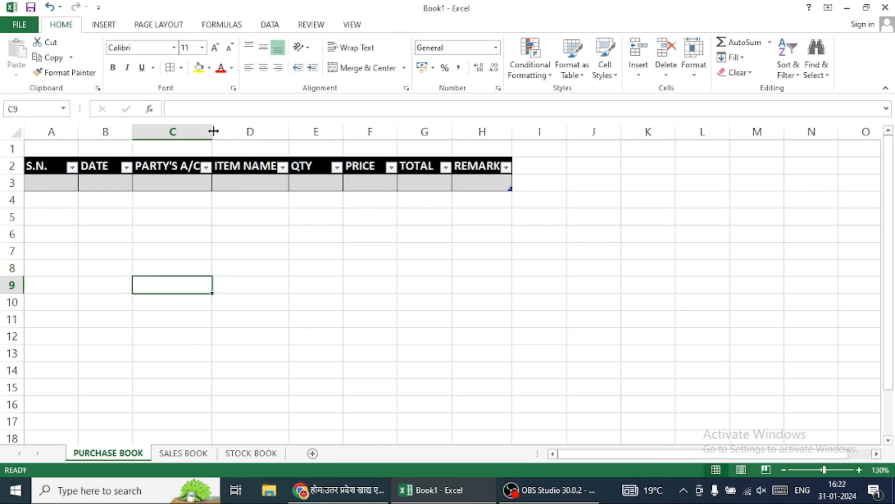
{"action": "left_click_drag", "start_coordinate": [213, 131], "coordinate": [265, 132]}
{"action": "left_click_drag", "start_coordinate": [342, 131], "coordinate": [383, 132]}
{"action": "left_click_drag", "start_coordinate": [493, 128], "coordinate": [511, 128]}
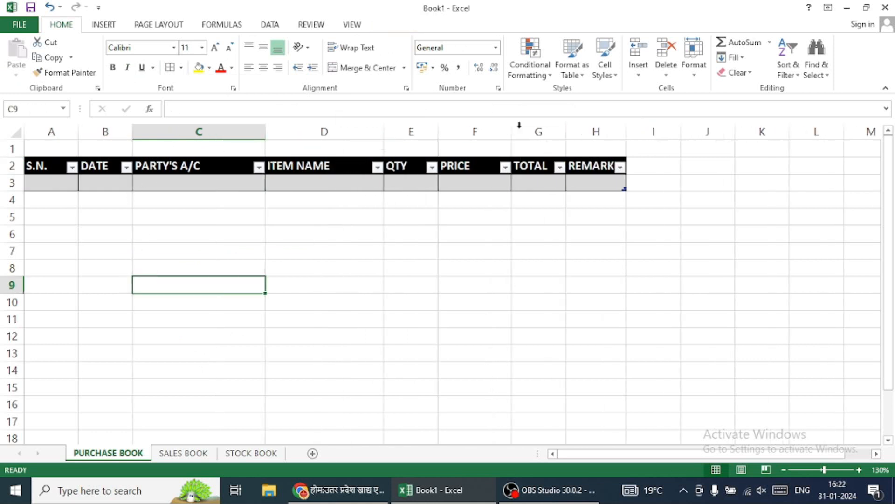
{"action": "left_click_drag", "start_coordinate": [628, 128], "coordinate": [652, 127]}
{"action": "left_click", "coordinate": [458, 331]}
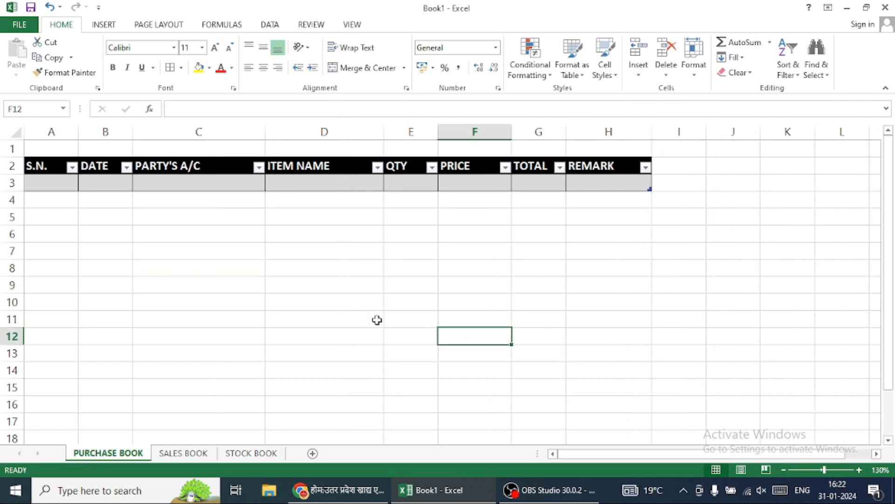
{"action": "left_click_drag", "start_coordinate": [52, 148], "coordinate": [614, 147]}
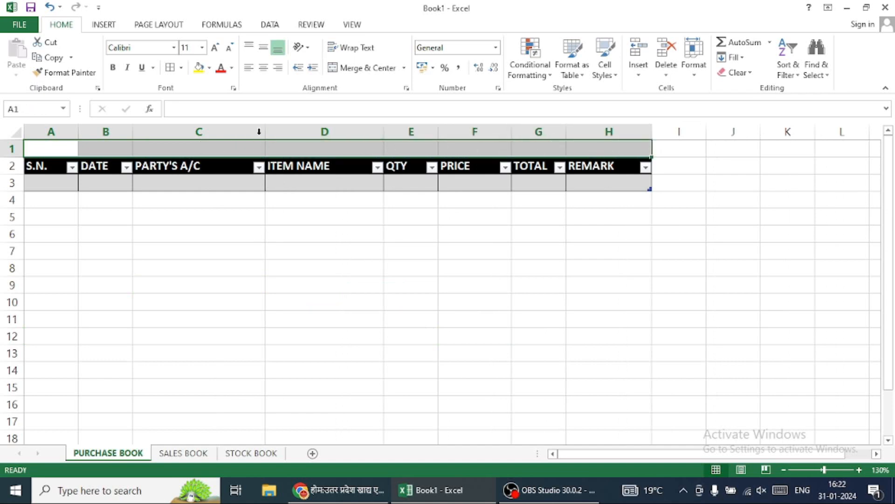
Merge A1:H1 and enter the title PURCHASE REGISTER
{"action": "left_click", "coordinate": [368, 69]}
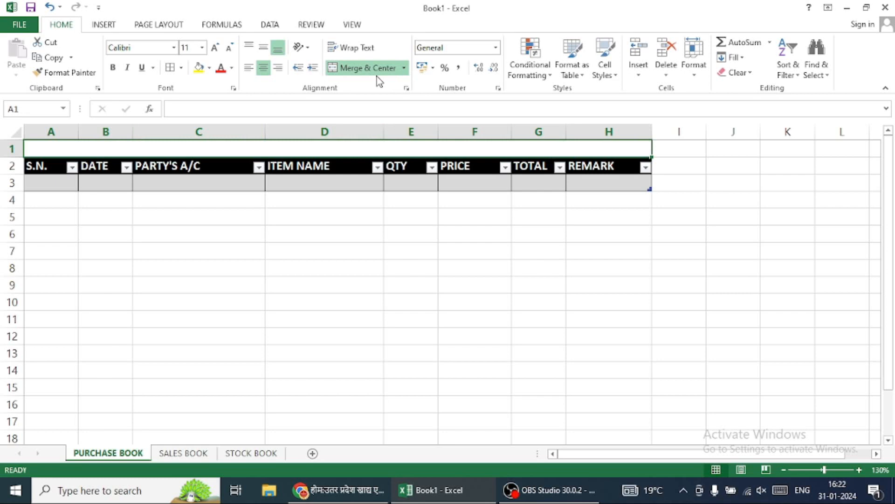
{"action": "type", "text": "PURCHASE"}
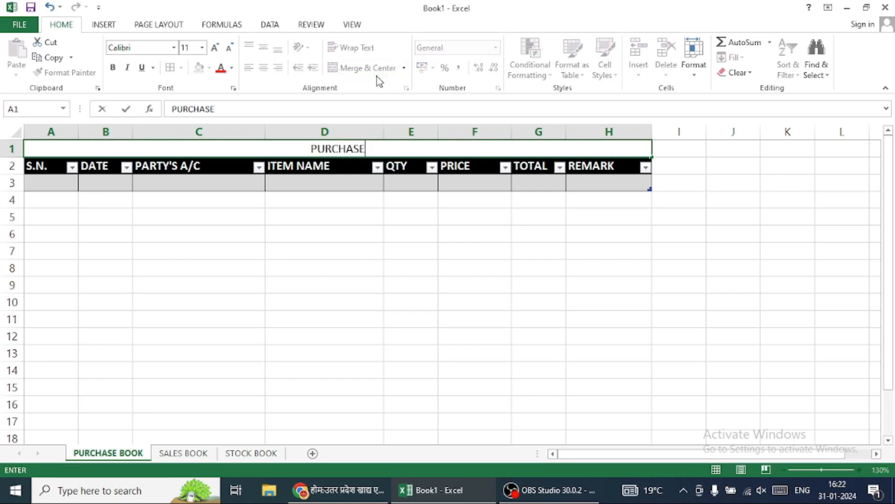
{"action": "type", "text": " REG"}
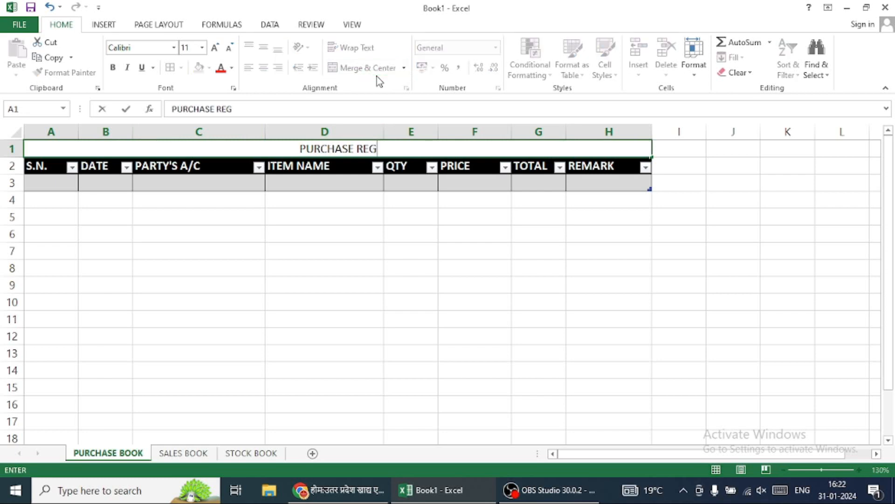
{"action": "type", "text": "ISTER"}
{"action": "key", "text": "Return"}
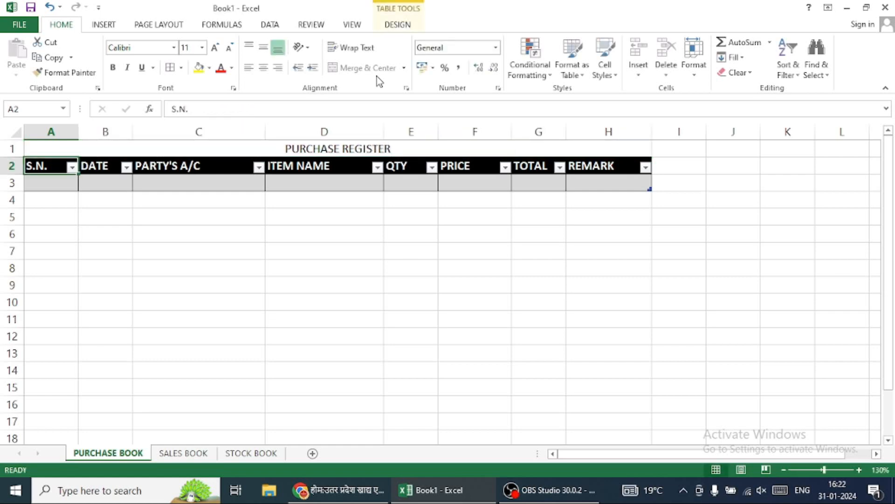
Format the title with yellow fill, dark blue bold underlined 14 pt text
{"action": "left_click", "coordinate": [260, 147]}
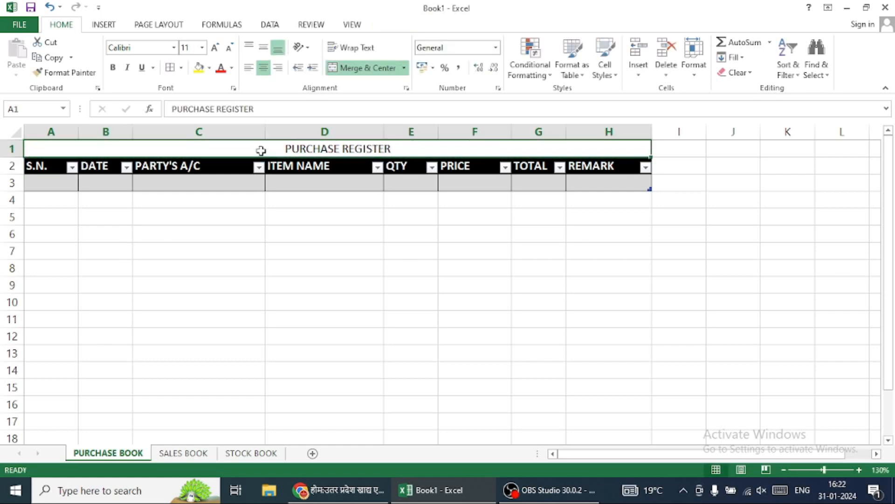
{"action": "left_click", "coordinate": [198, 67]}
{"action": "left_click", "coordinate": [232, 68]}
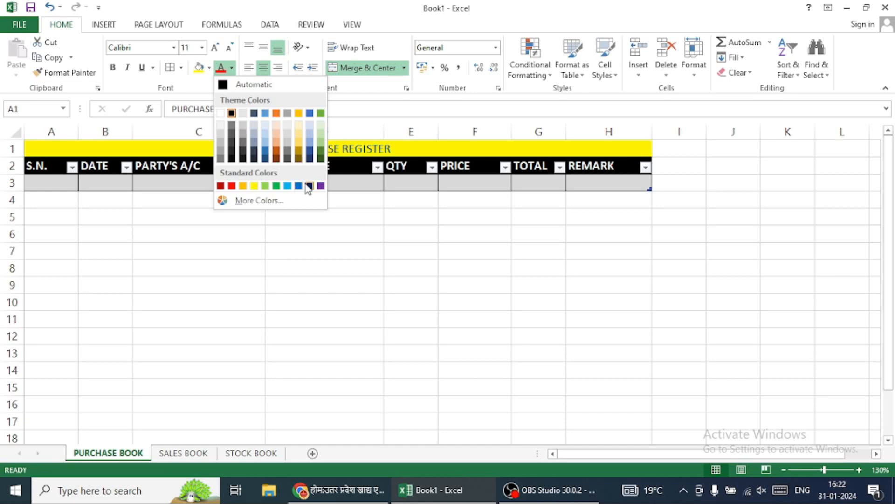
{"action": "left_click", "coordinate": [309, 186]}
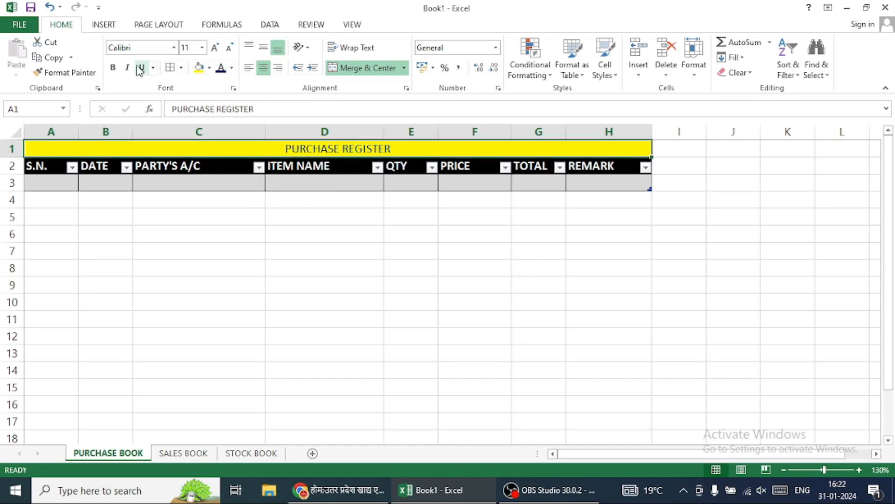
{"action": "left_click", "coordinate": [112, 67]}
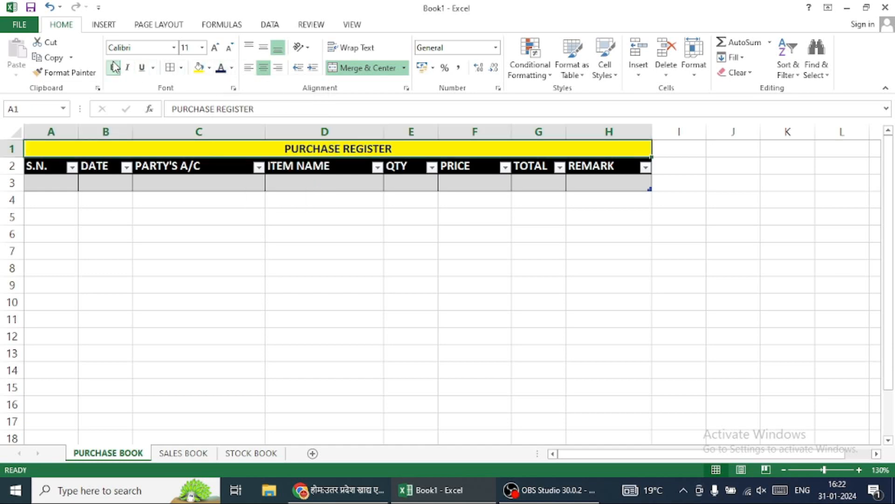
{"action": "left_click", "coordinate": [216, 48]}
{"action": "left_click", "coordinate": [216, 49]}
{"action": "key", "text": "ctrl+u"}
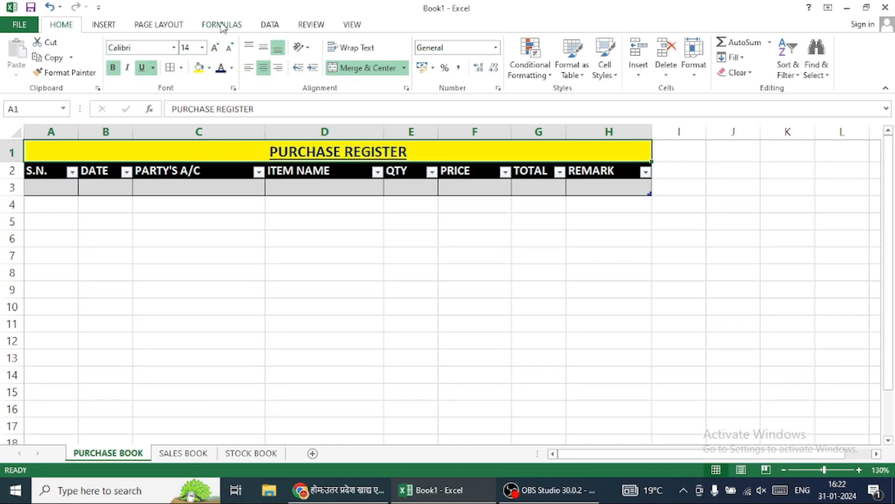
{"action": "left_click", "coordinate": [367, 257]}
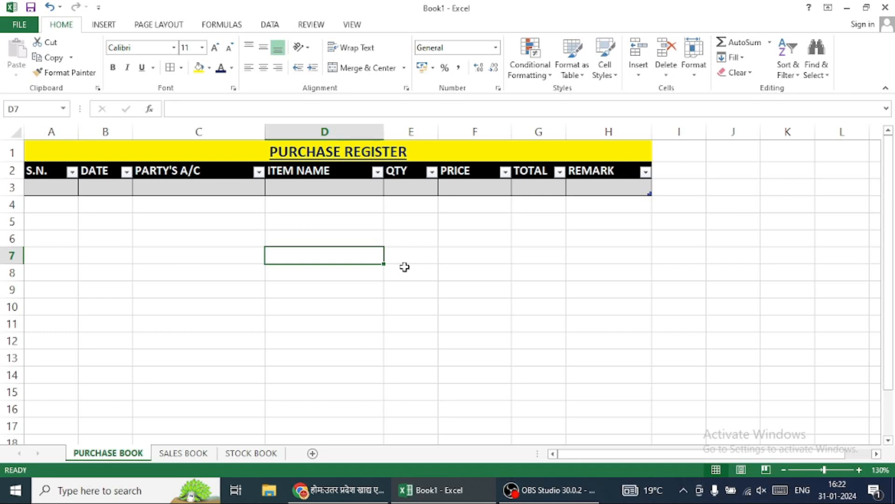
Change the table name from Table2 to PURCHASE in Table Design
{"action": "left_click", "coordinate": [201, 186]}
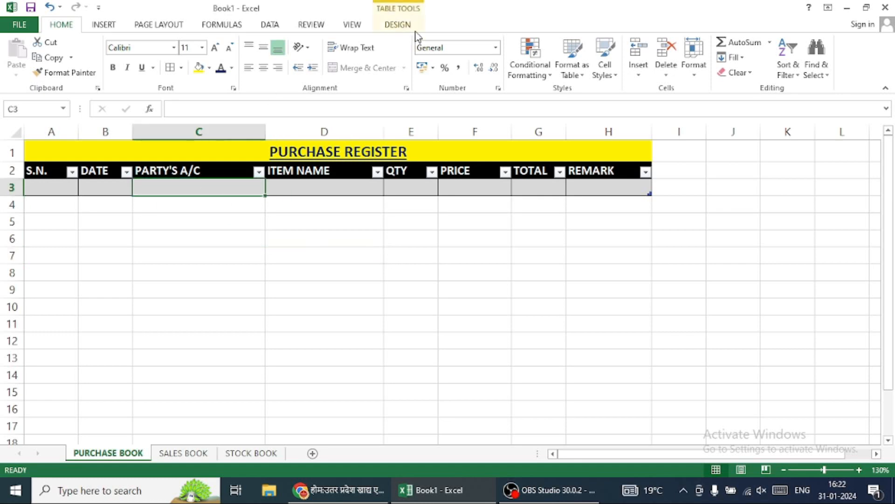
{"action": "left_click", "coordinate": [316, 184]}
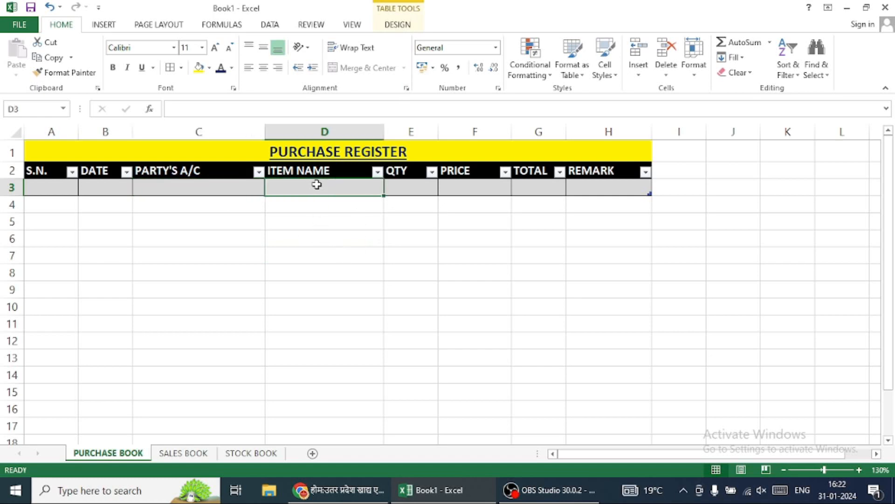
{"action": "left_click", "coordinate": [289, 170]}
{"action": "left_click", "coordinate": [32, 171]}
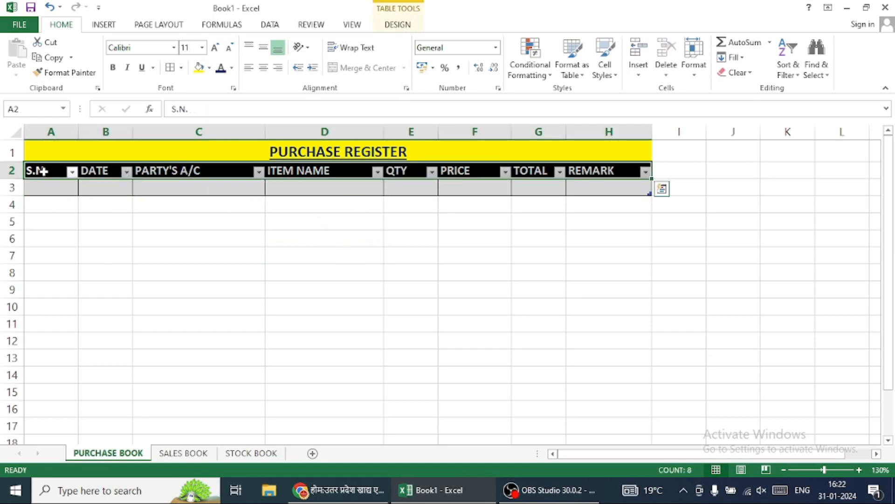
{"action": "left_click", "coordinate": [93, 171]}
{"action": "left_click", "coordinate": [183, 171]}
{"action": "left_click", "coordinate": [322, 185]}
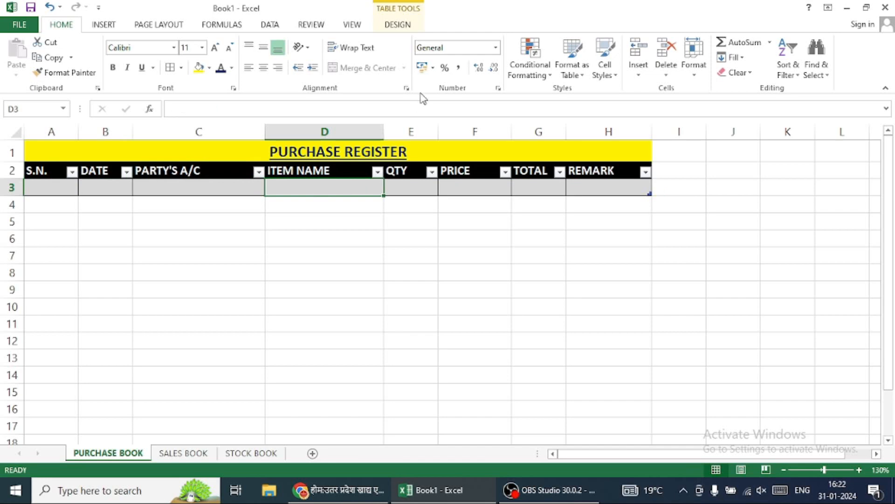
{"action": "left_click", "coordinate": [407, 29]}
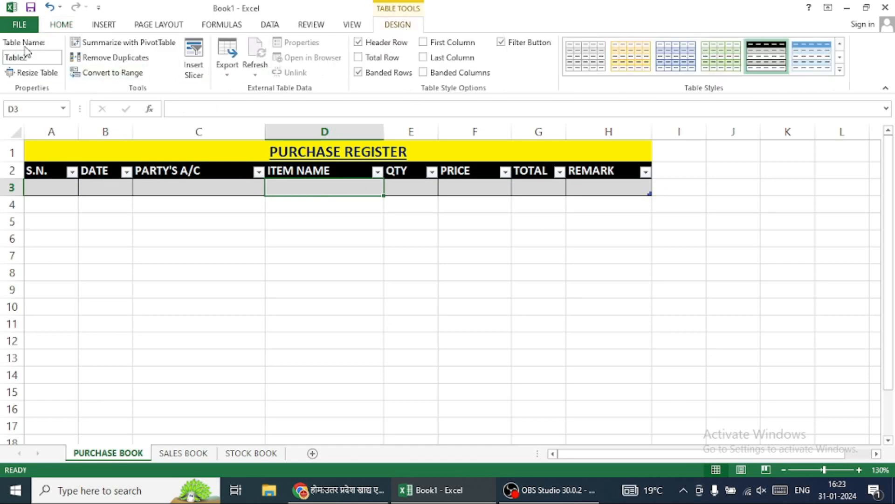
{"action": "left_click", "coordinate": [40, 62]}
{"action": "key", "text": "BackSpace"}
{"action": "type", "text": "PURCHASE"}
Copy the title and table A1:H3 onto the SALES BOOK sheet
{"action": "left_click", "coordinate": [325, 157]}
{"action": "left_click_drag", "start_coordinate": [325, 158], "coordinate": [321, 189]}
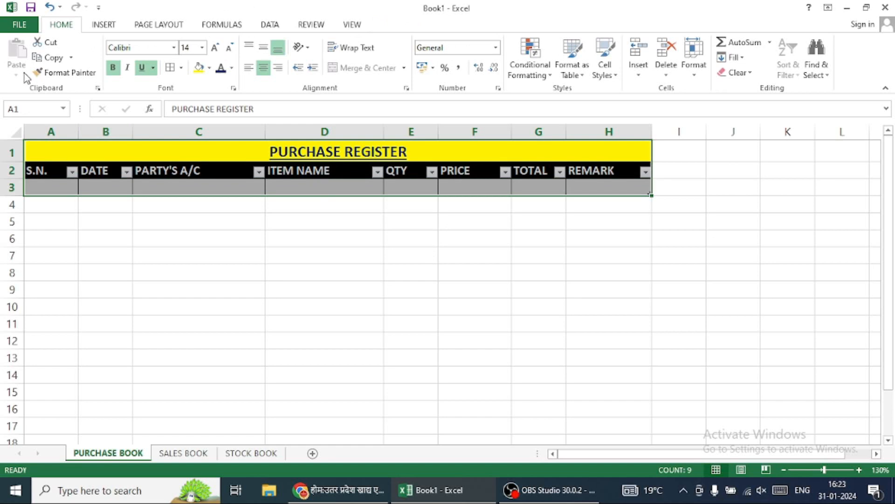
{"action": "key", "text": "ctrl+c"}
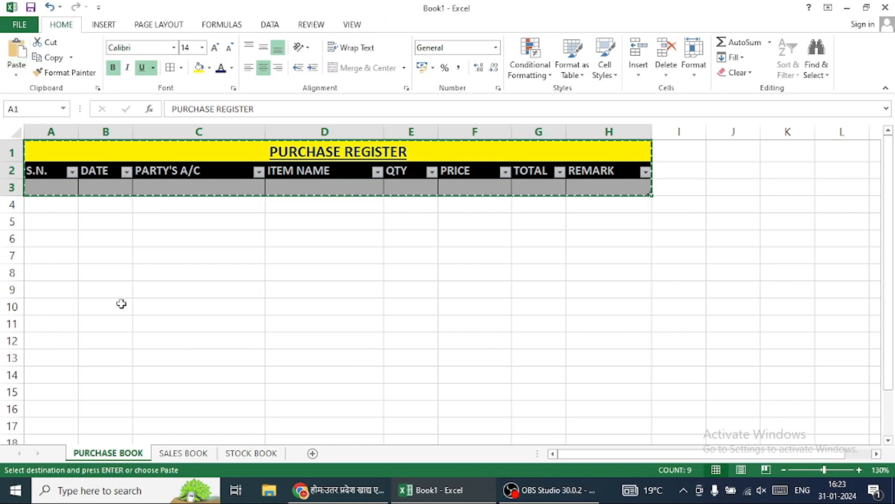
{"action": "left_click", "coordinate": [177, 453]}
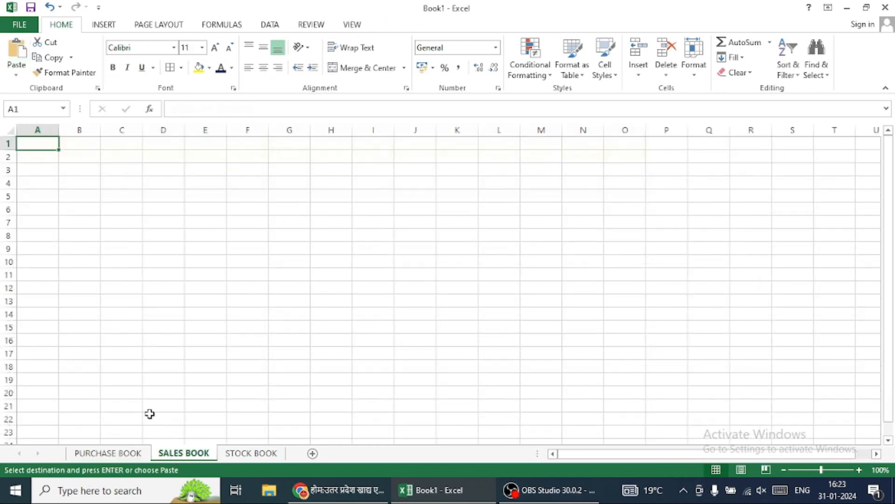
{"action": "key", "text": "ctrl+v"}
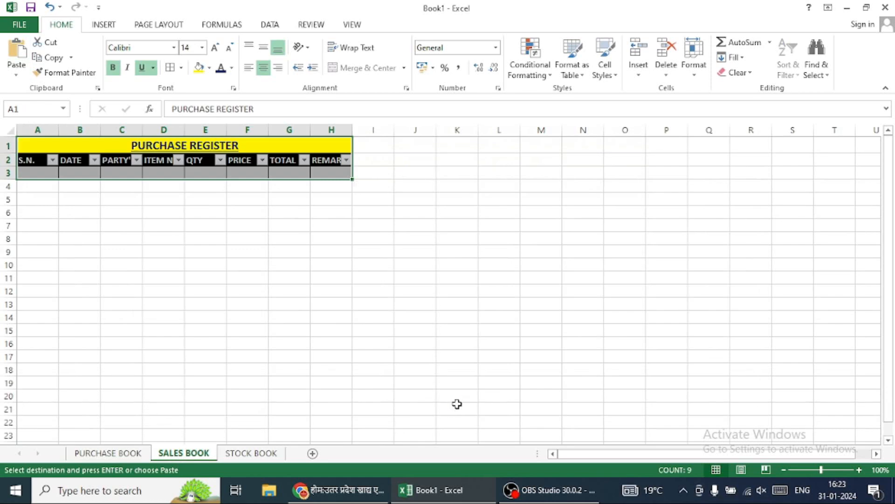
{"action": "scroll", "coordinate": [455, 404], "scroll_direction": "up", "scroll_amount": 4}
{"action": "scroll", "coordinate": [459, 404], "scroll_direction": "up", "scroll_amount": 3}
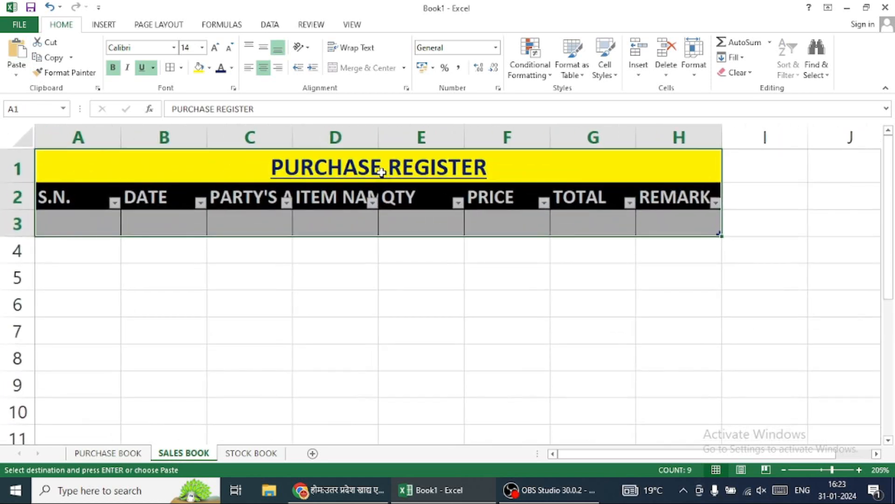
Change the pasted title to SALES REGISTER
{"action": "double_click", "coordinate": [383, 170]}
{"action": "key", "text": "BackSpace"}
{"action": "key", "text": "Return"}
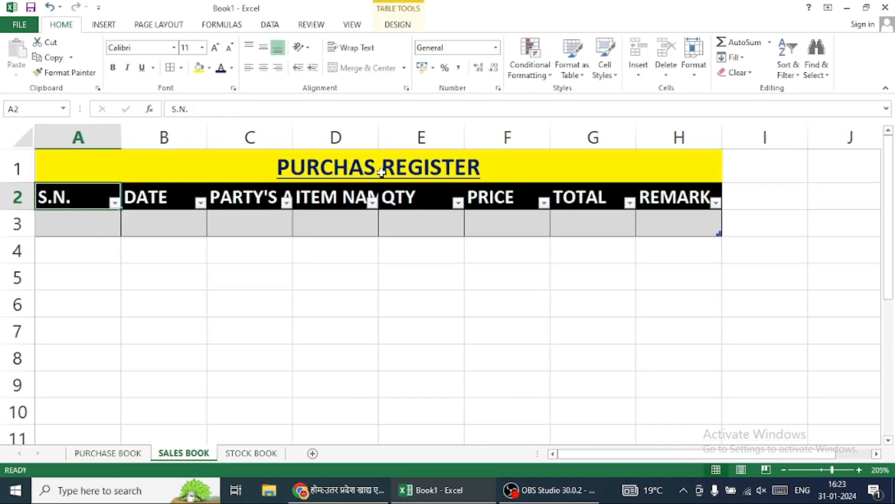
{"action": "key", "text": "BackSpace"}
{"action": "key", "text": "Escape"}
{"action": "left_click", "coordinate": [374, 158]}
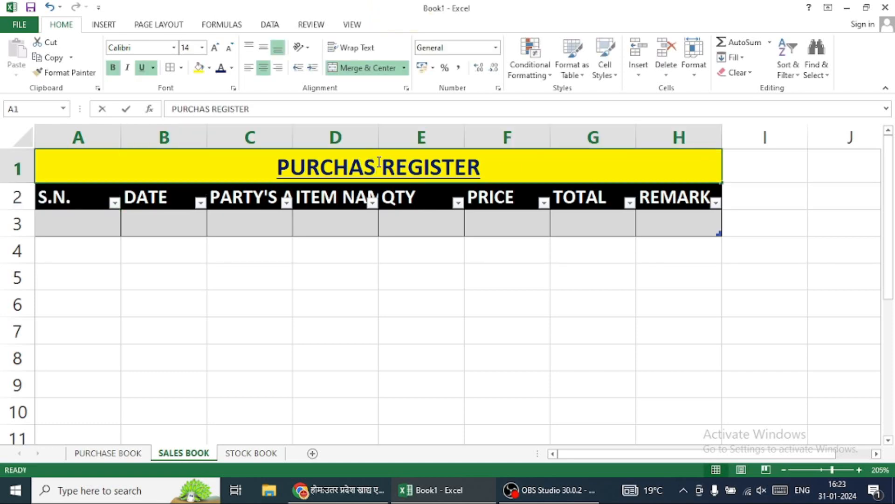
{"action": "double_click", "coordinate": [377, 160]}
{"action": "key", "text": "BackSpace"}
{"action": "key", "text": "BackSpace"}
{"action": "key", "text": "BackSpace"}
{"action": "key", "text": "BackSpace"}
{"action": "key", "text": "BackSpace"}
{"action": "key", "text": "BackSpace"}
{"action": "key", "text": "BackSpace"}
{"action": "type", "text": "SA"}
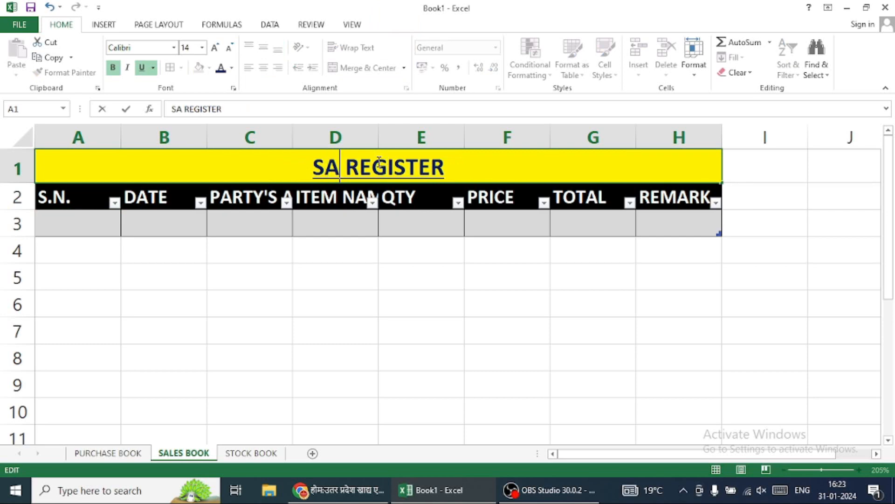
{"action": "type", "text": "LES"}
{"action": "key", "text": "Return"}
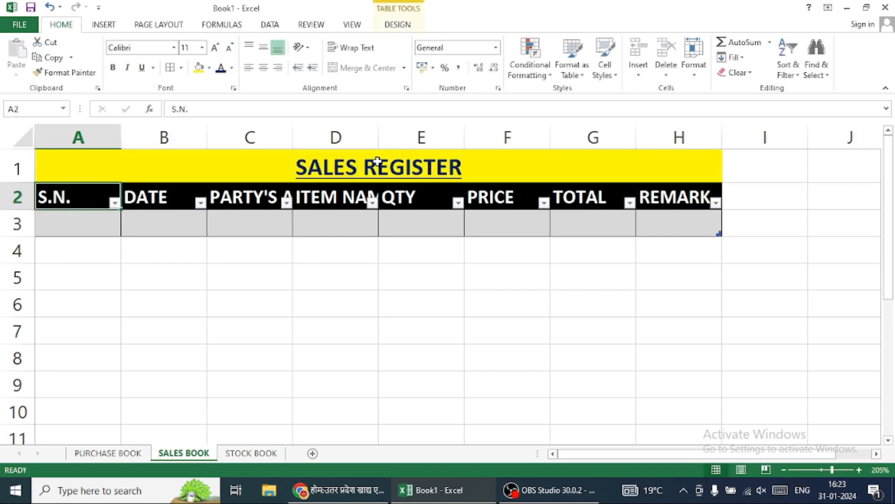
Replace the table name PURCHASE4 with SALES in Table Design
{"action": "left_click", "coordinate": [296, 195]}
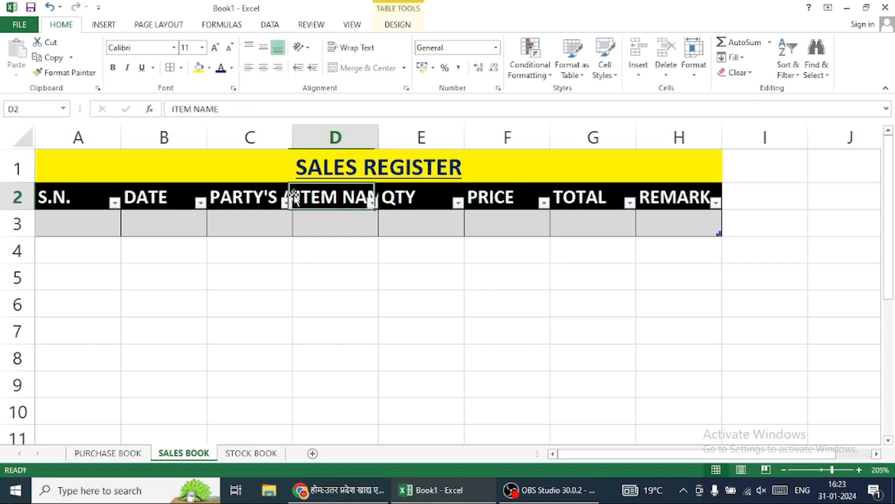
{"action": "left_click", "coordinate": [404, 23]}
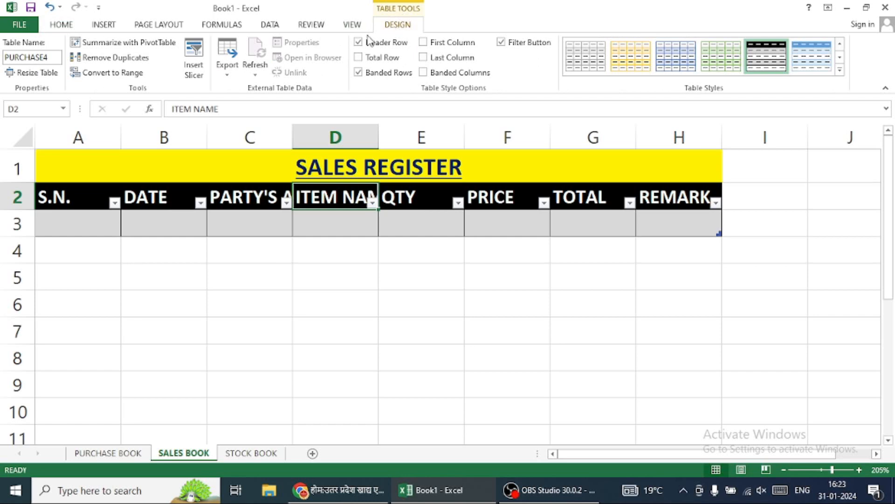
{"action": "left_click", "coordinate": [51, 59]}
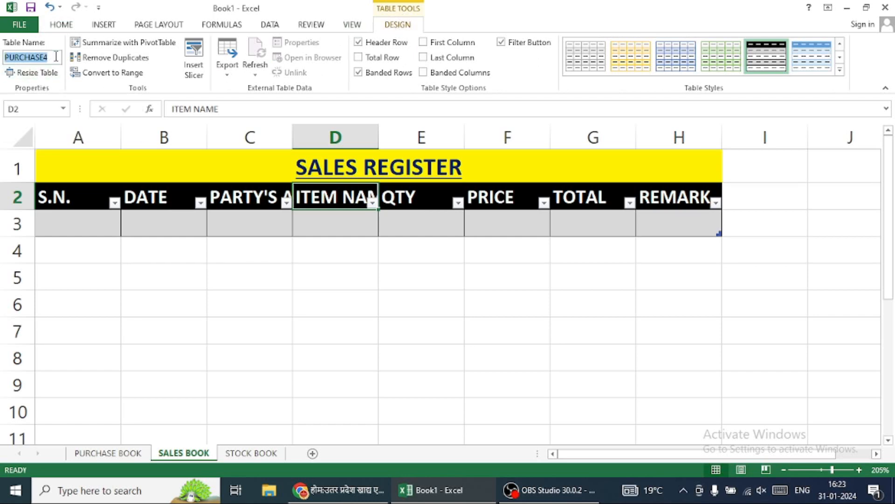
{"action": "key", "text": "BackSpace"}
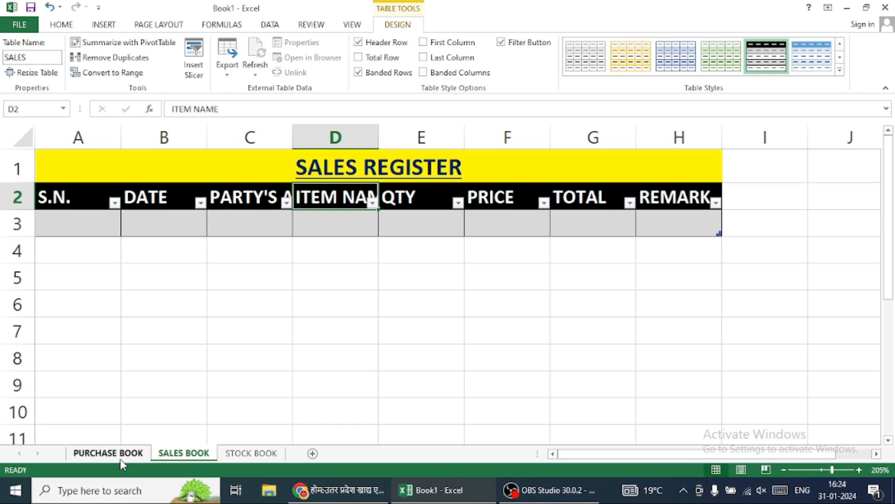
{"action": "left_click", "coordinate": [108, 453]}
{"action": "left_click", "coordinate": [182, 453]}
Copy the Sales Register title and table A1:H3 and paste them onto the STOCK BOOK sheet
{"action": "left_click_drag", "start_coordinate": [149, 162], "coordinate": [153, 224]}
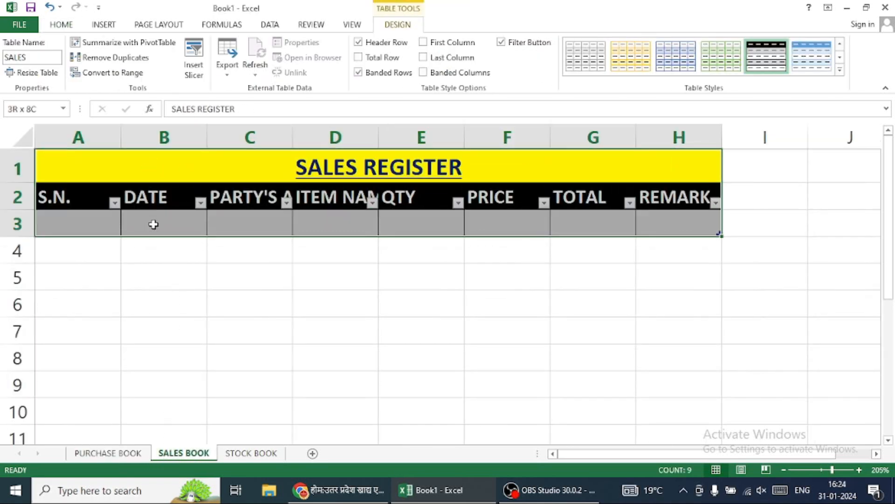
{"action": "key", "text": "ctrl+c"}
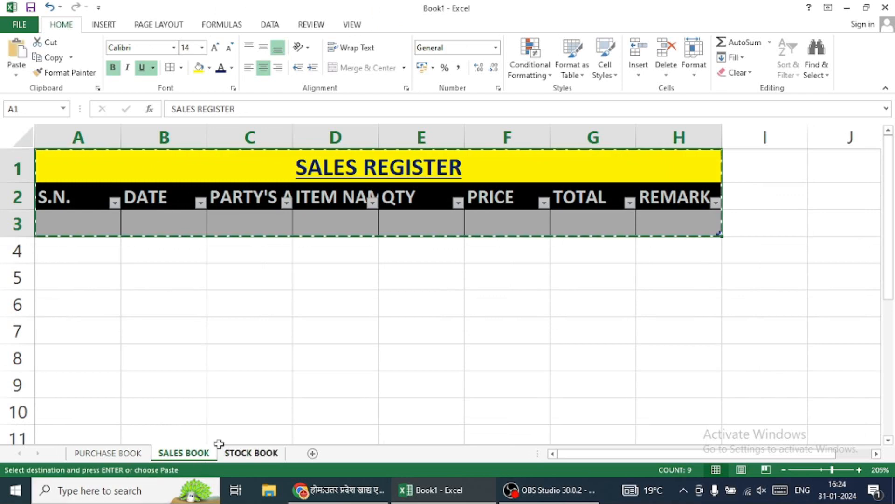
{"action": "left_click", "coordinate": [248, 454]}
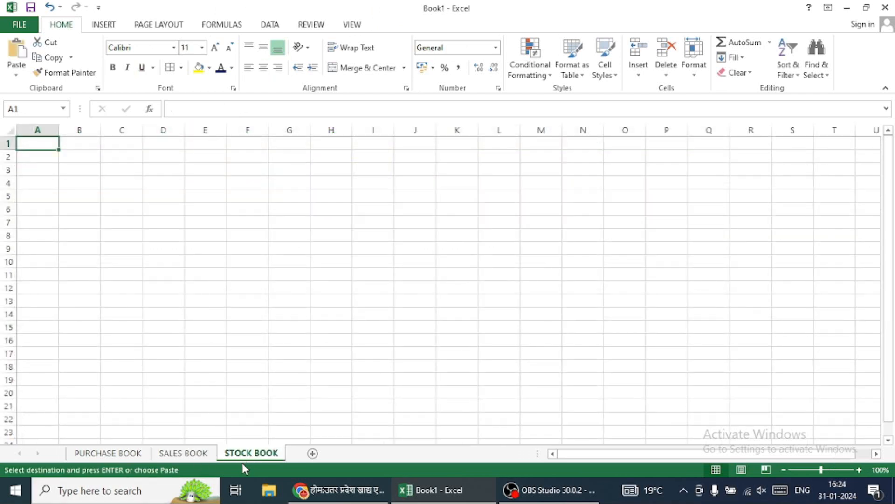
{"action": "key", "text": "ctrl+v"}
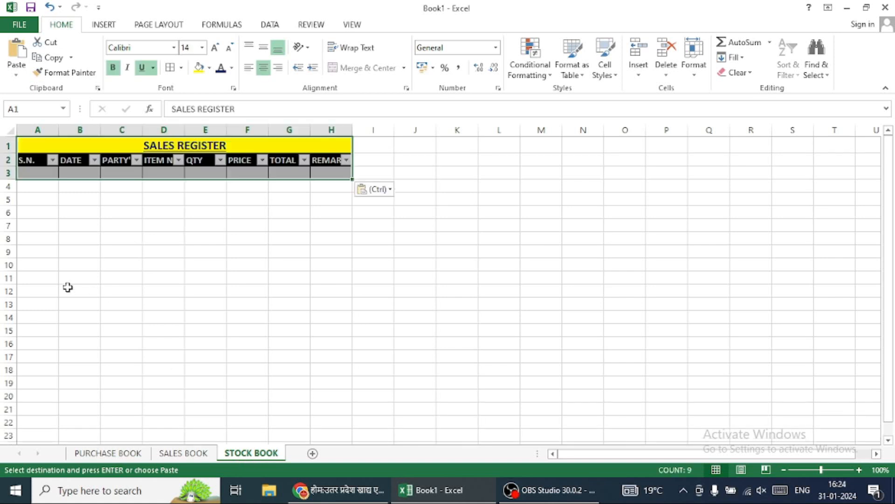
Change the pasted title from SALES REGISTER to STOCK REGISTER
{"action": "double_click", "coordinate": [176, 145]}
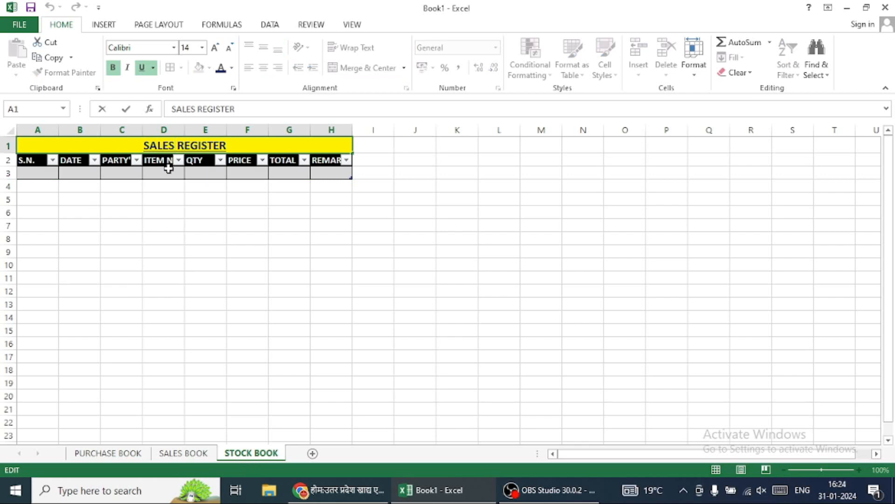
{"action": "key", "text": "Escape"}
{"action": "scroll", "coordinate": [168, 184], "scroll_direction": "up", "scroll_amount": 8, "text": "ctrl"}
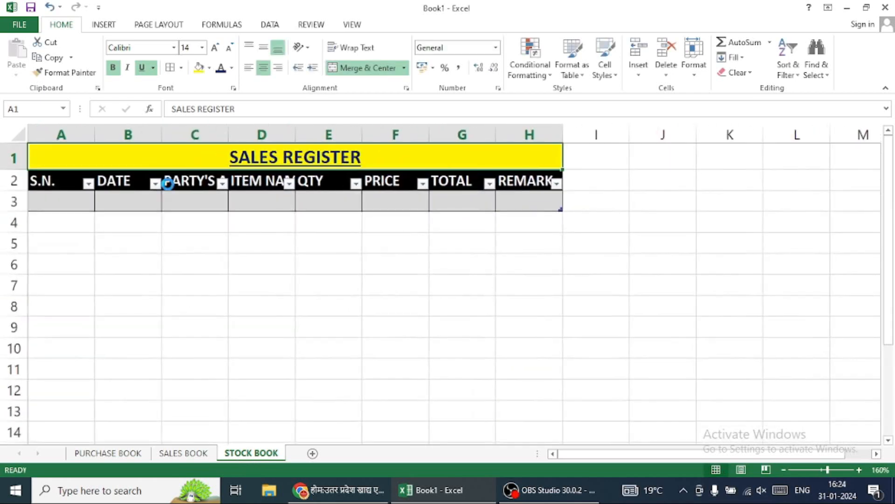
{"action": "double_click", "coordinate": [391, 172]}
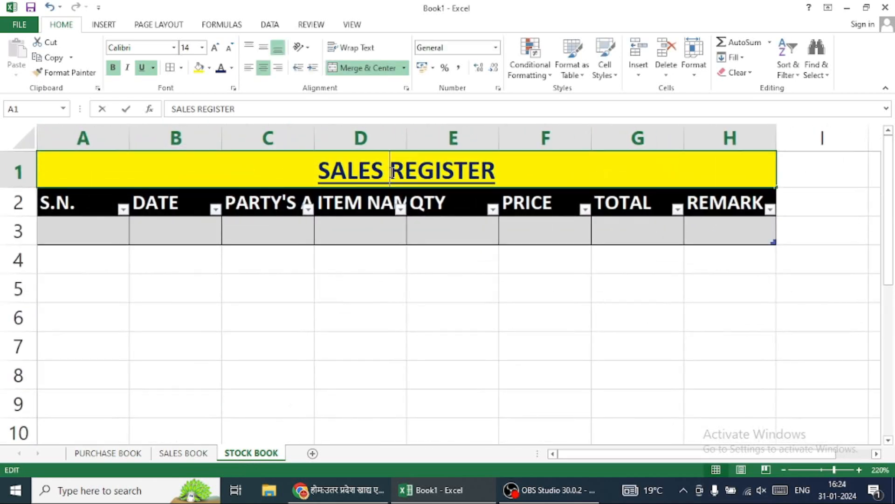
{"action": "key", "text": "BackSpace"}
{"action": "key", "text": "Return"}
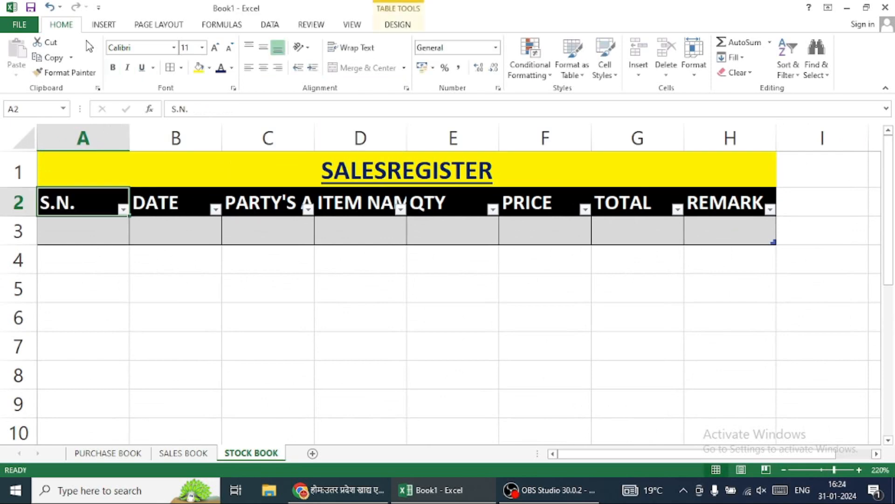
{"action": "double_click", "coordinate": [387, 173]}
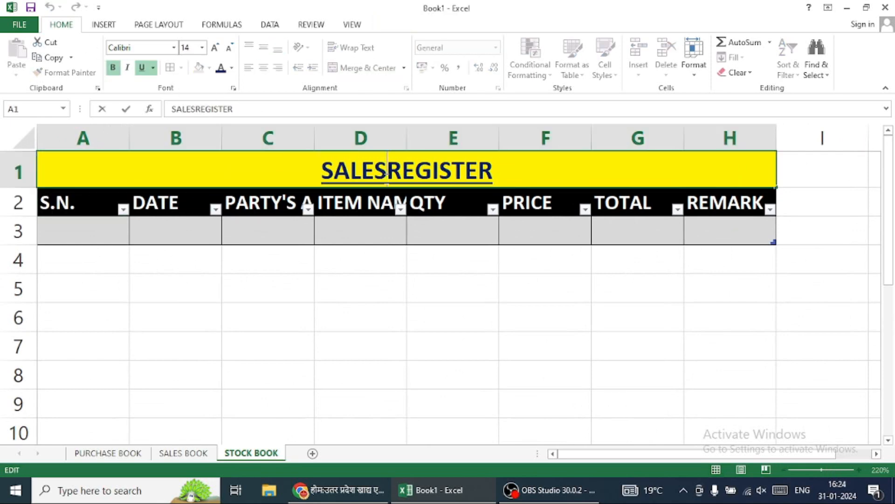
{"action": "key", "text": "BackSpace"}
{"action": "key", "text": "BackSpace"}
{"action": "key", "text": "BackSpace"}
{"action": "key", "text": "BackSpace"}
{"action": "type", "text": "TO"}
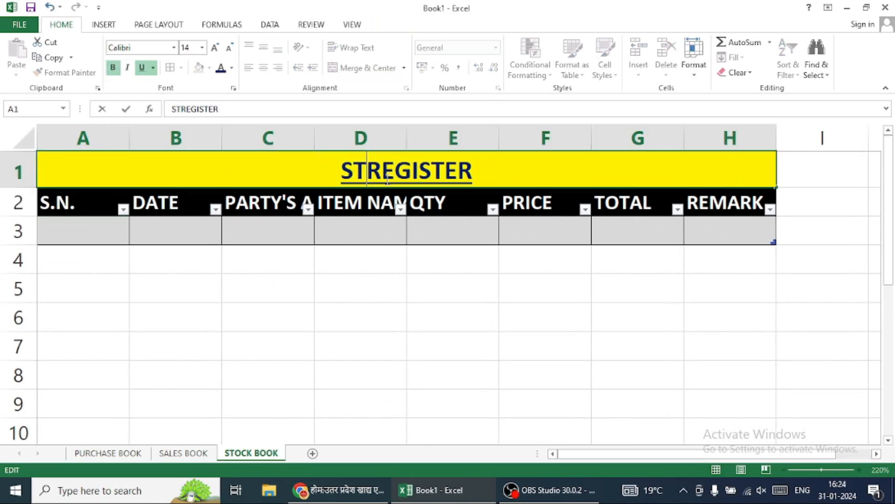
{"action": "type", "text": "CK"}
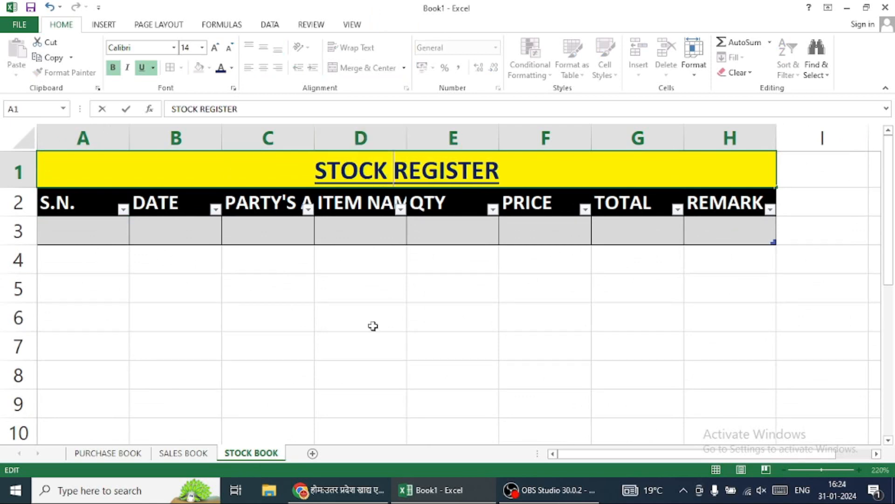
{"action": "left_click", "coordinate": [304, 380]}
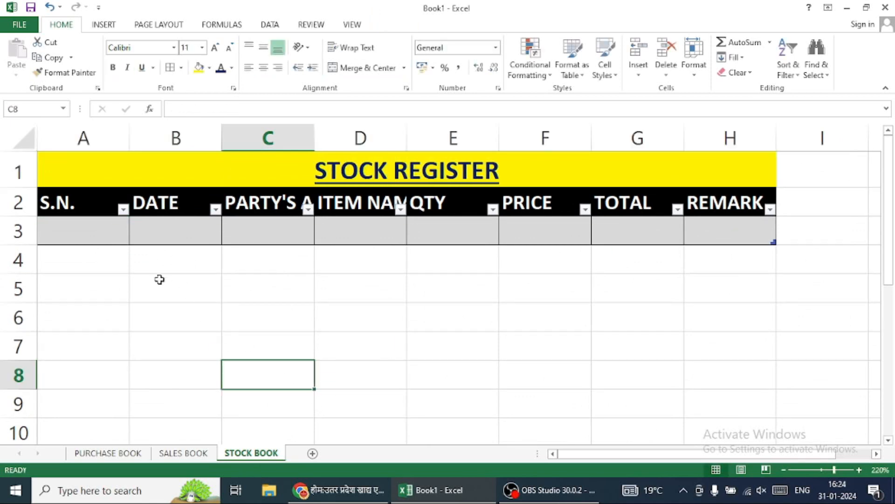
Delete columns B and C (DATE, PARTY'S A/C) so S.N. sits beside ITEM NAME
{"action": "left_click", "coordinate": [75, 211]}
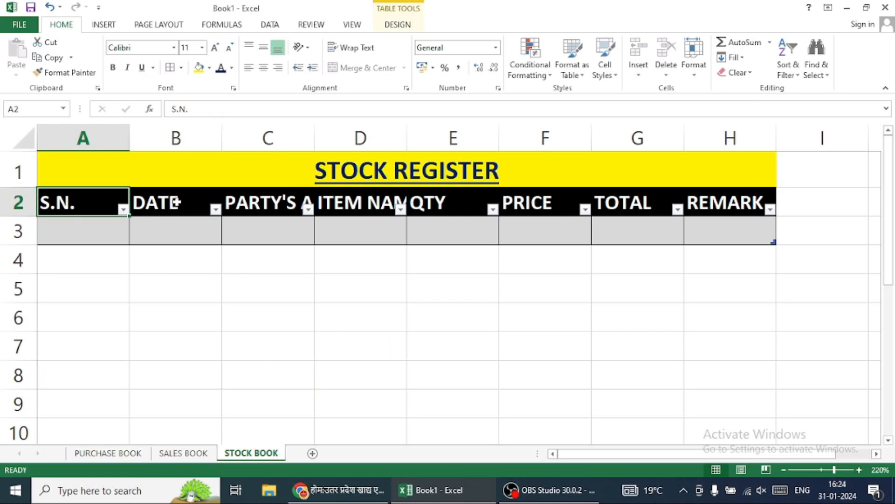
{"action": "left_click", "coordinate": [176, 138]}
{"action": "key", "text": "ctrl+minus"}
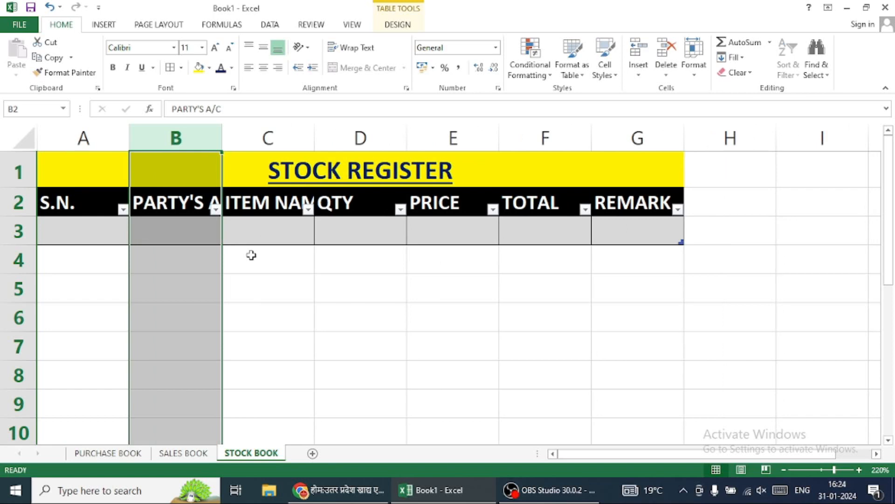
{"action": "key", "text": "ctrl+minus"}
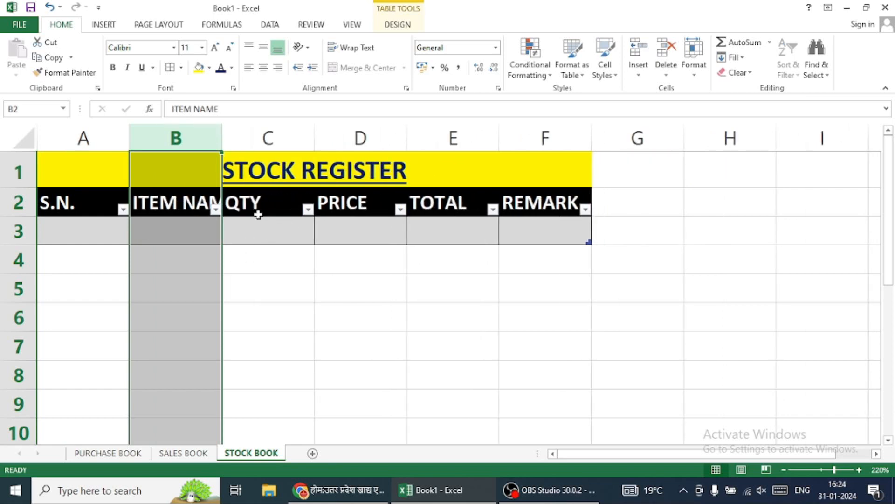
Rename headers C2:E2 to TOTAL PURCHASE, TOTAL SALES and STOCK
{"action": "left_click", "coordinate": [291, 201]}
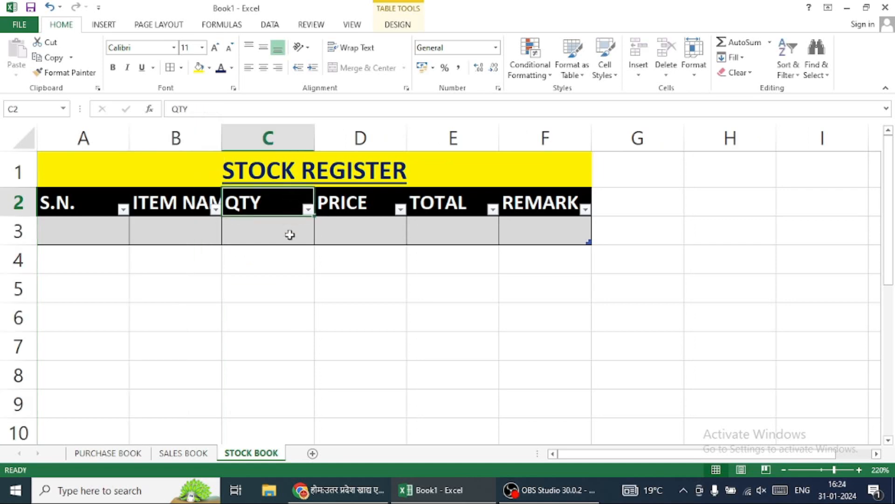
{"action": "type", "text": "TOTA"}
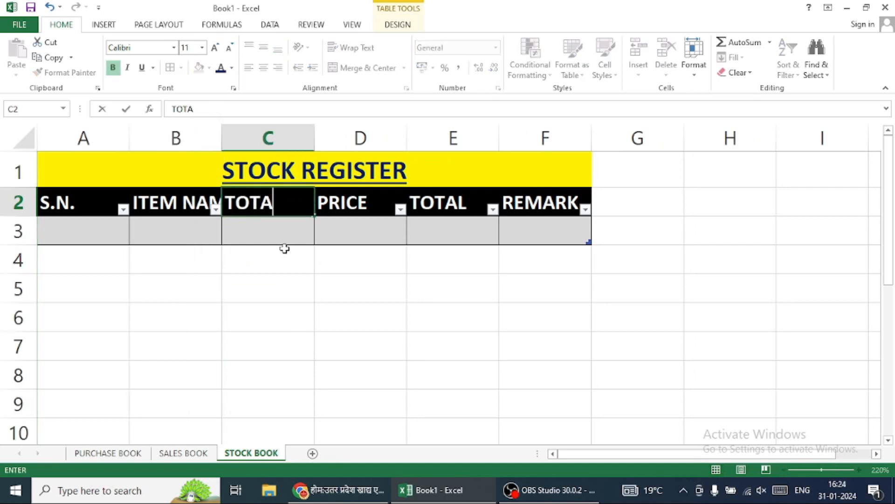
{"action": "type", "text": "L PURCHASE"}
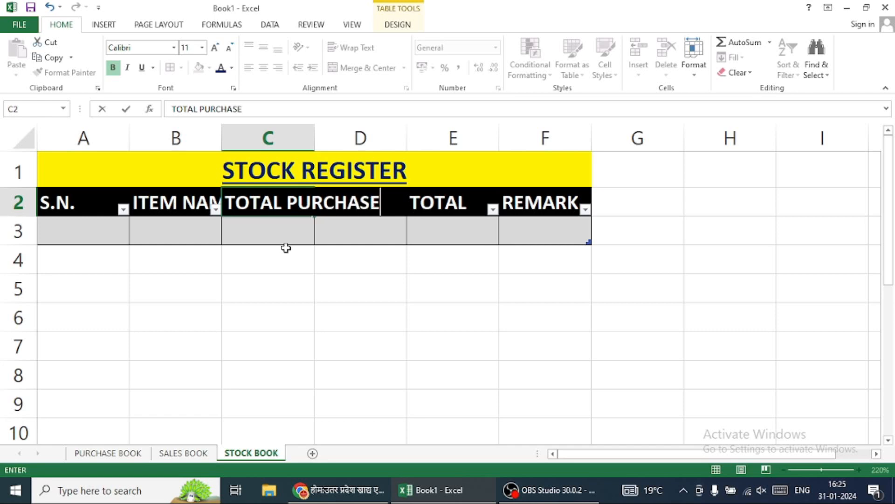
{"action": "key", "text": "Tab"}
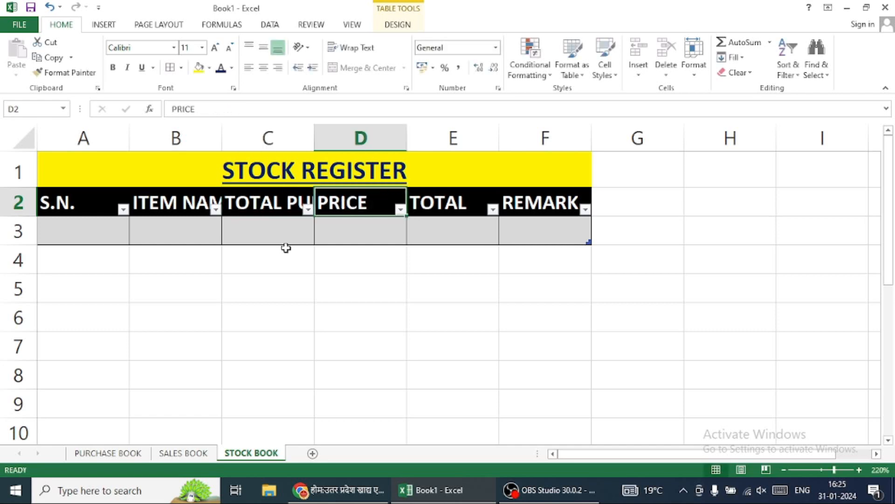
{"action": "type", "text": "TOTAL SALE"}
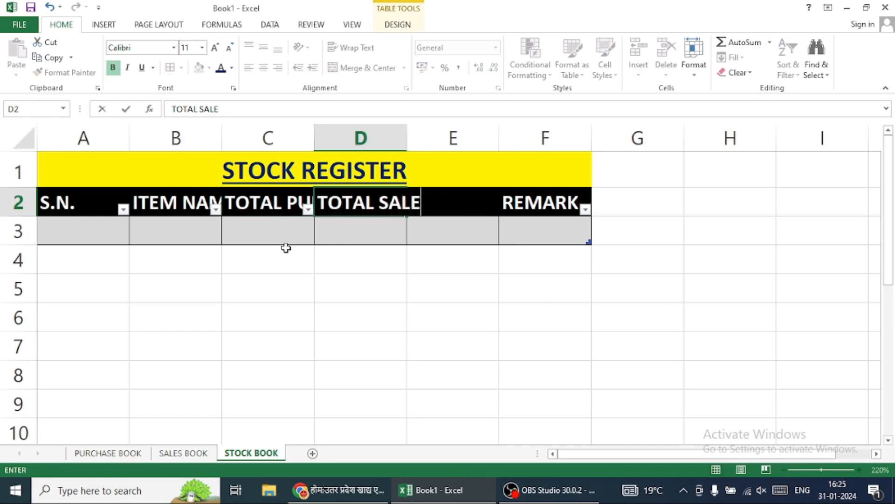
{"action": "type", "text": "S"}
{"action": "key", "text": "Tab"}
{"action": "type", "text": "STOC"}
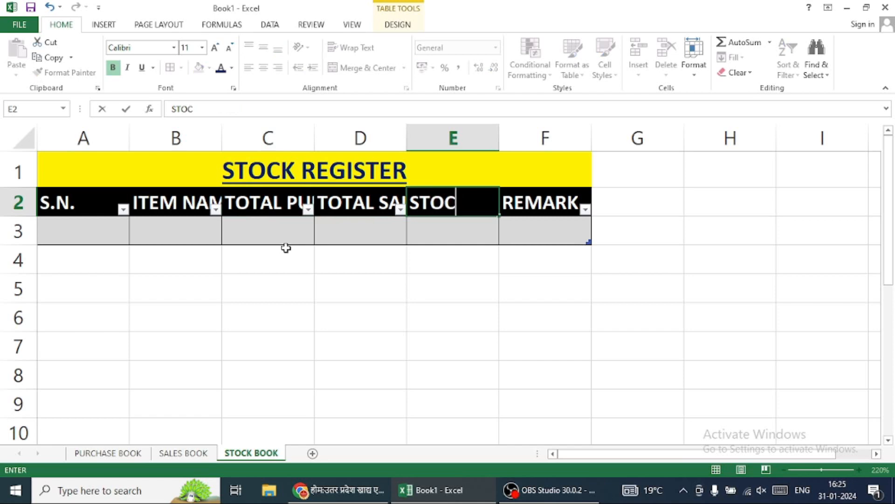
{"action": "type", "text": "K"}
{"action": "left_click", "coordinate": [415, 339]}
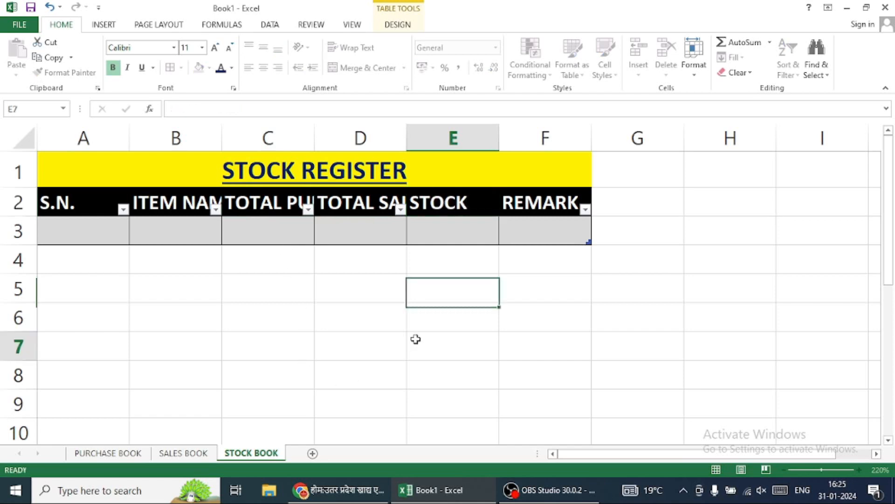
Fit columns A–D to the S.N., ITEM NAME, TOTAL PURCHASE and TOTAL SALES headers
{"action": "left_click_drag", "start_coordinate": [407, 138], "coordinate": [460, 138]}
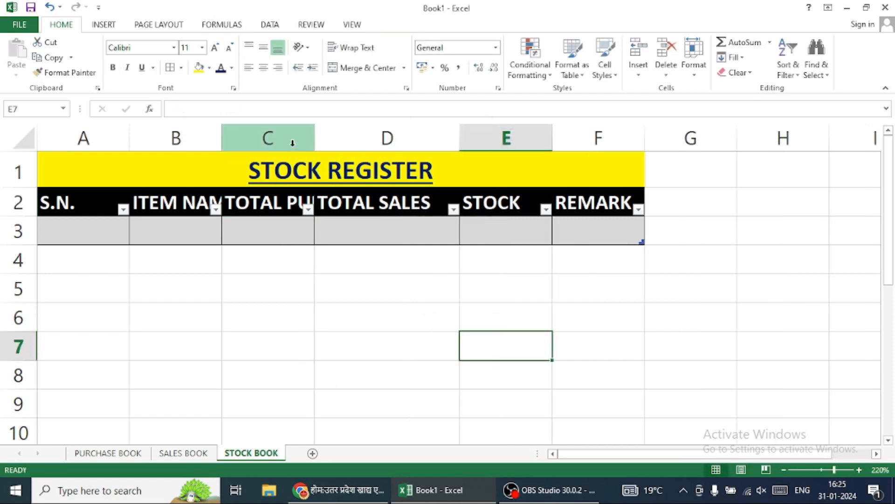
{"action": "left_click", "coordinate": [293, 140]}
{"action": "double_click", "coordinate": [315, 138]}
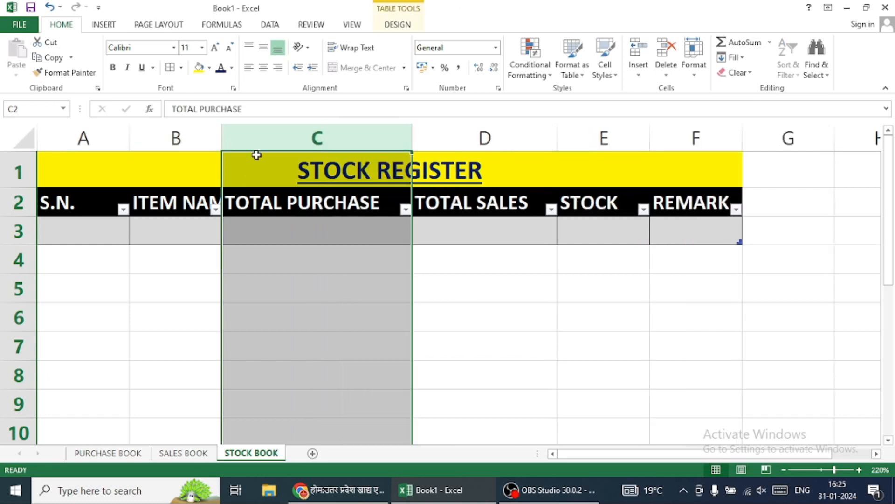
{"action": "double_click", "coordinate": [222, 138]}
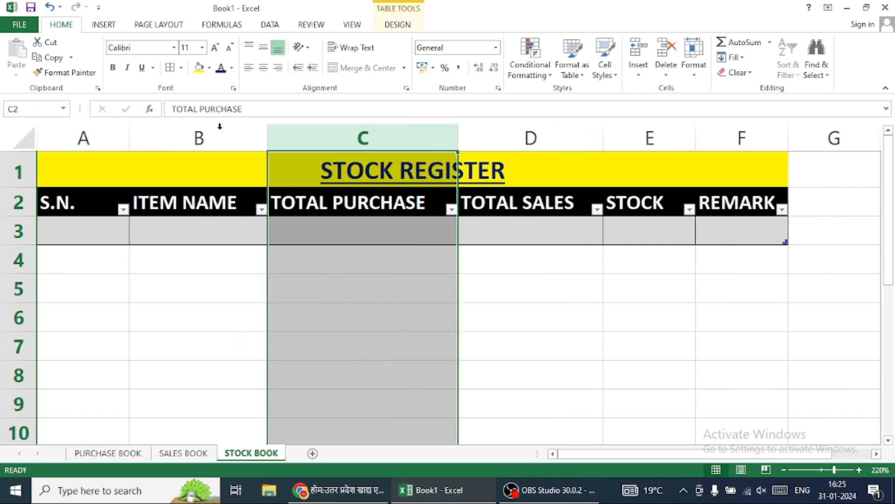
{"action": "double_click", "coordinate": [131, 146]}
{"action": "left_click", "coordinate": [185, 403]}
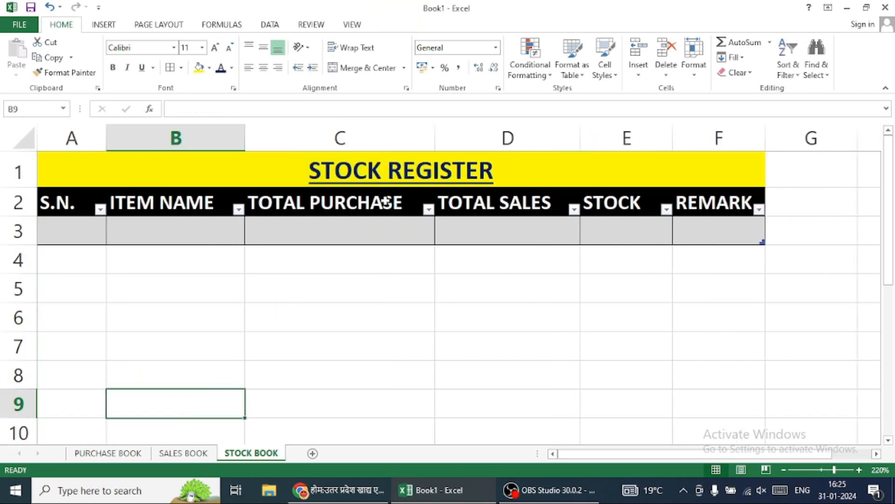
{"action": "left_click", "coordinate": [383, 179]}
{"action": "left_click", "coordinate": [369, 203]}
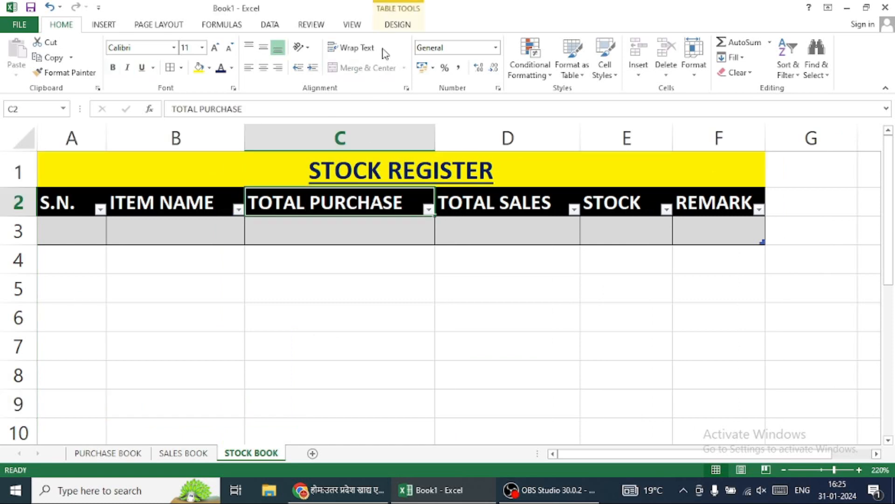
{"action": "left_click", "coordinate": [396, 26]}
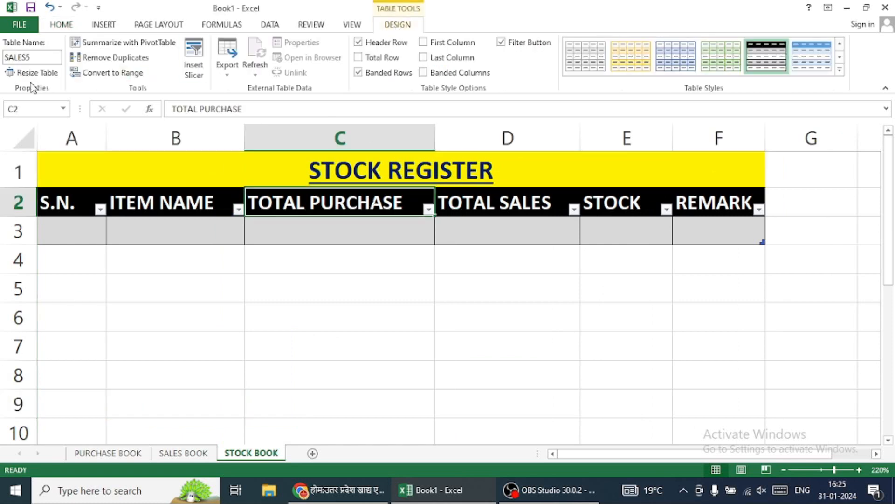
Rename the table from SALES5 to STOCK
{"action": "left_click", "coordinate": [36, 57]}
{"action": "type", "text": "STOCK"}
{"action": "left_click", "coordinate": [86, 454]}
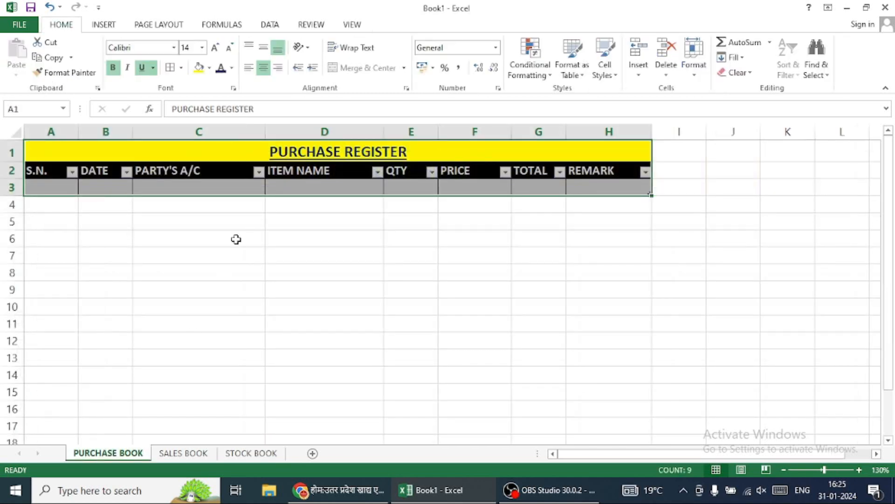
Check the SALES BOOK and STOCK BOOK sheets, then select A3 on PURCHASE BOOK
{"action": "scroll", "coordinate": [236, 239], "scroll_direction": "up", "scroll_amount": 5, "text": "ctrl"}
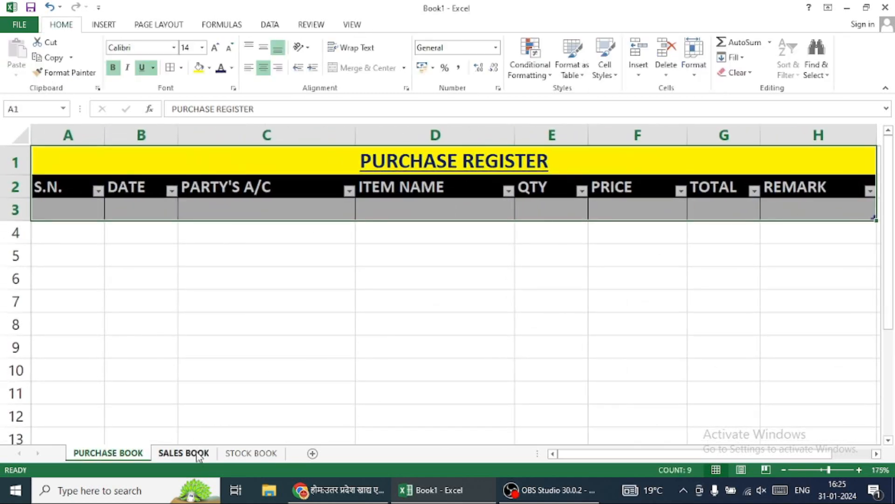
{"action": "left_click", "coordinate": [194, 453]}
{"action": "left_click", "coordinate": [330, 307]}
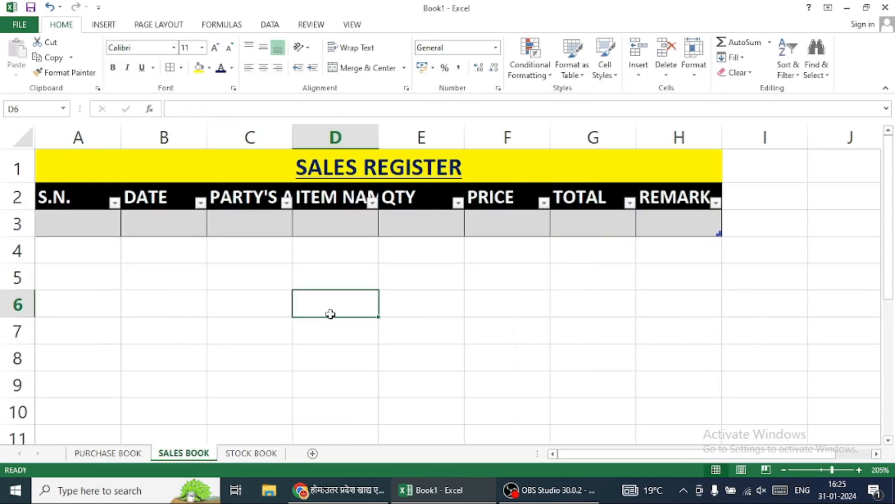
{"action": "left_click", "coordinate": [259, 454]}
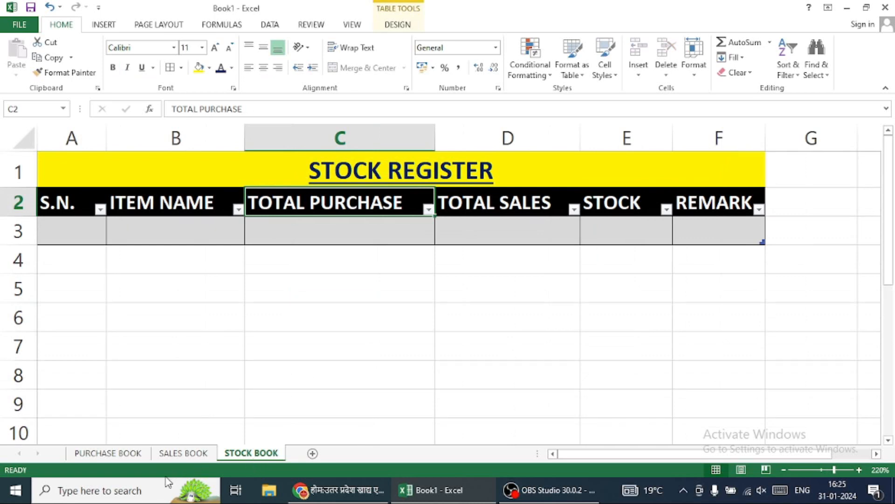
{"action": "left_click", "coordinate": [122, 454]}
{"action": "left_click", "coordinate": [66, 208]}
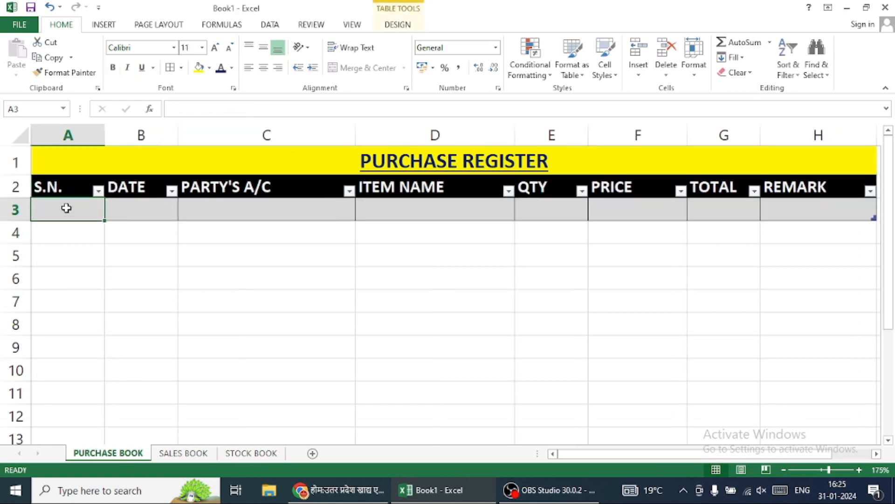
Enter =ROW(A1) in A3 so the first serial number shows 1
{"action": "type", "text": "="}
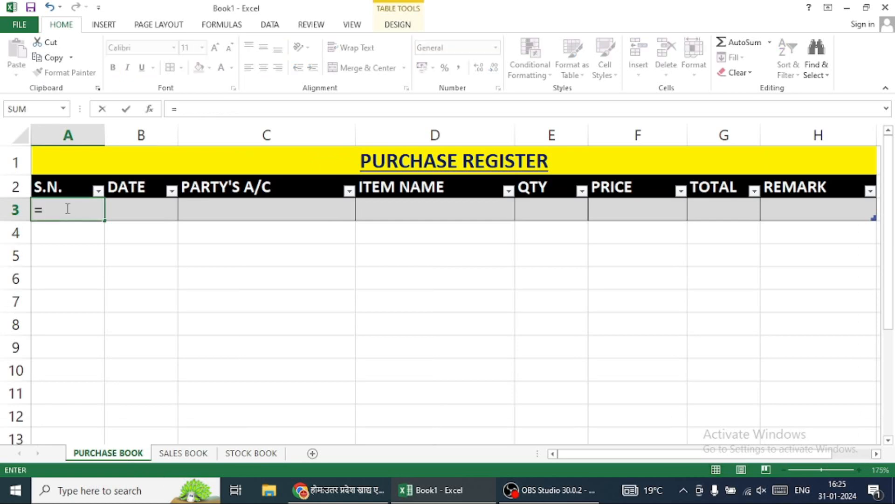
{"action": "type", "text": "ROA"}
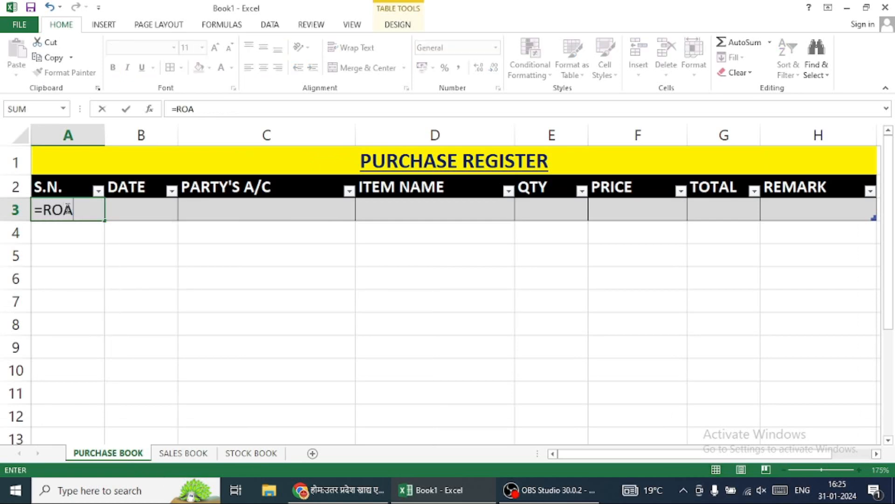
{"action": "key", "text": "BackSpace"}
{"action": "type", "text": "W("}
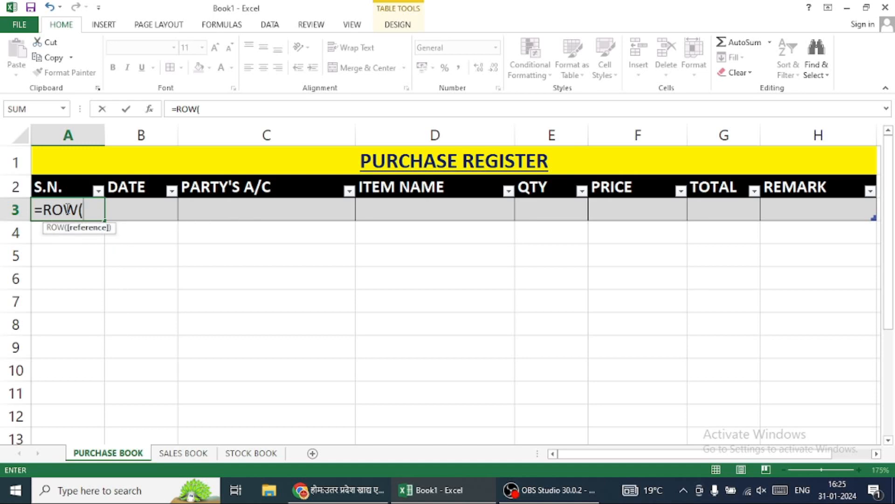
{"action": "type", "text": "A1)"}
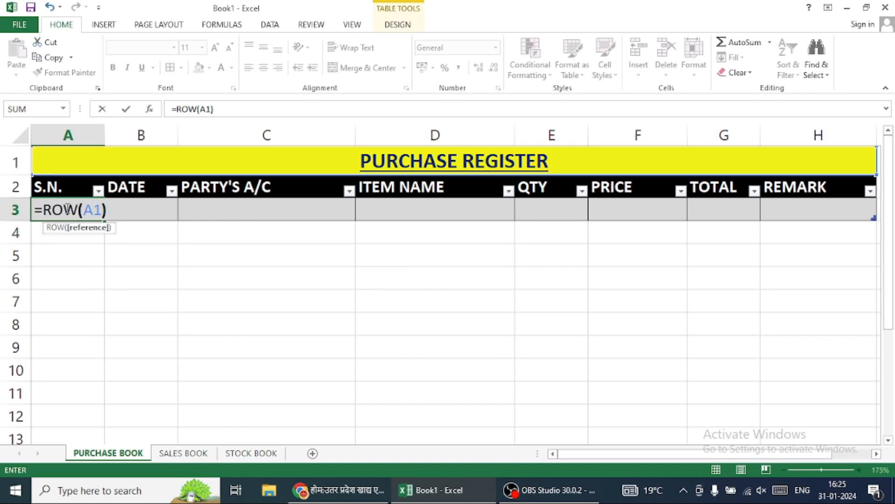
{"action": "key", "text": "Return"}
{"action": "key", "text": "Return"}
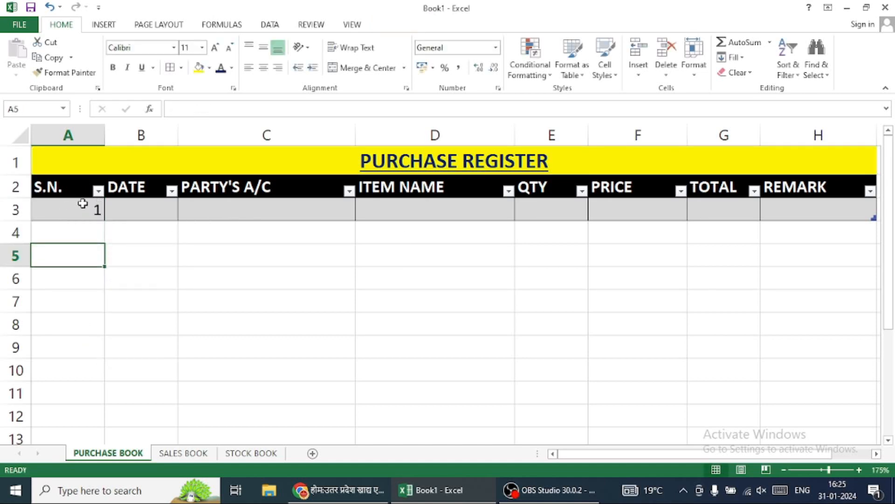
Left-align the first table row, then select from B3 to the row's end
{"action": "left_click", "coordinate": [82, 201]}
{"action": "key", "text": "shift+space"}
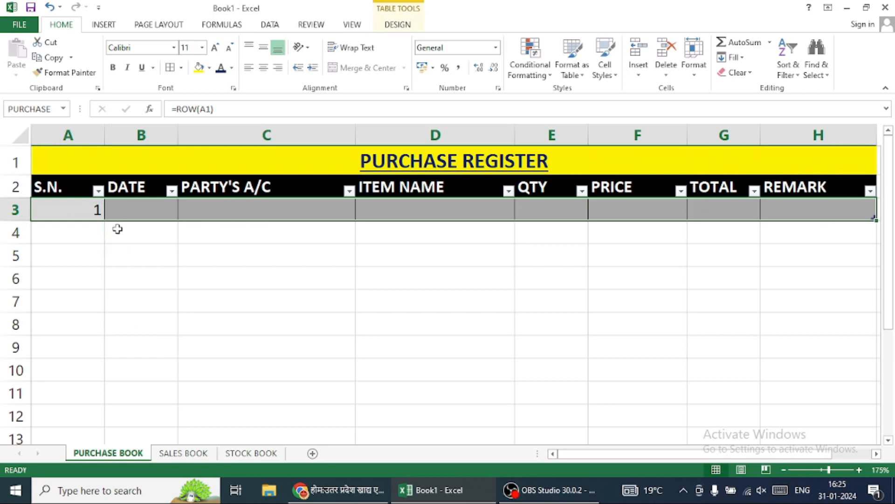
{"action": "left_click", "coordinate": [249, 68]}
{"action": "left_click", "coordinate": [212, 335]}
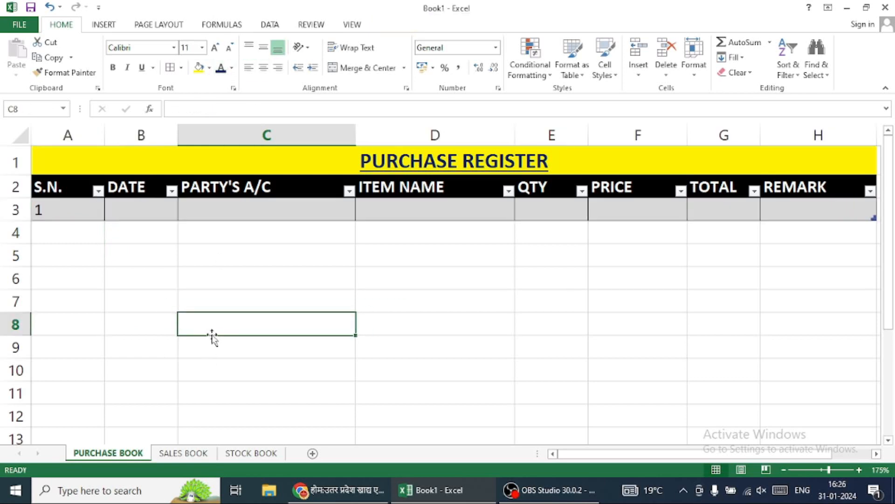
{"action": "left_click", "coordinate": [133, 207]}
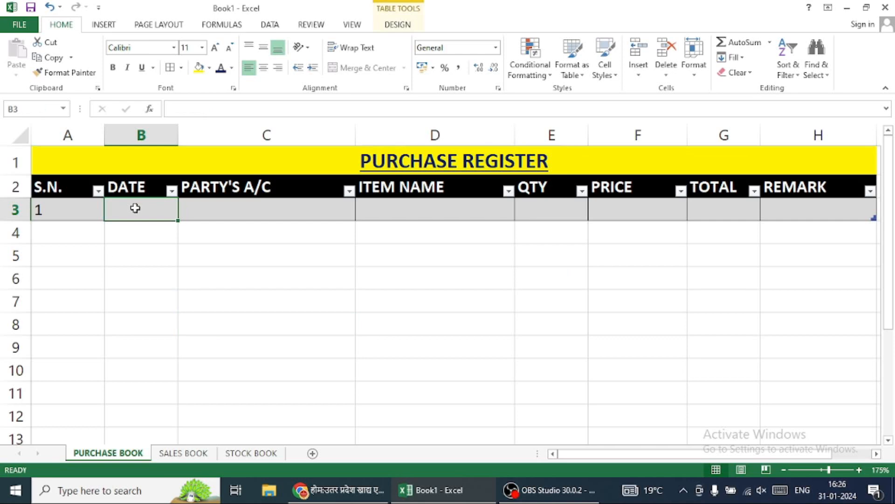
{"action": "key", "text": "End"}
{"action": "key", "text": "shift+Right"}
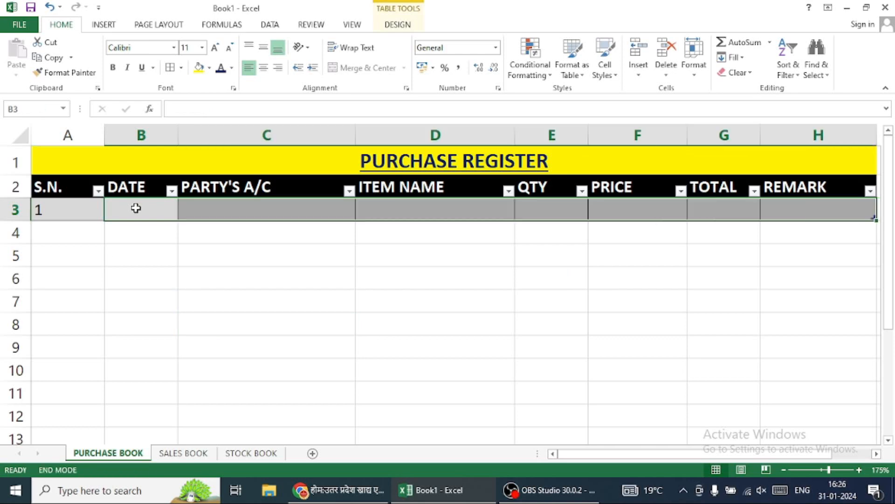
Enter date 1-1-24 in B3 and the party's name in C3
{"action": "left_click", "coordinate": [155, 210]}
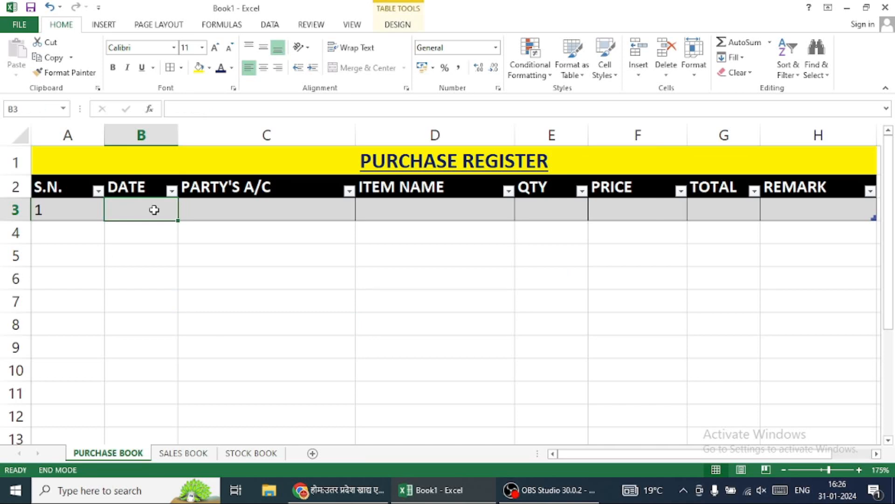
{"action": "type", "text": "1-1-24"}
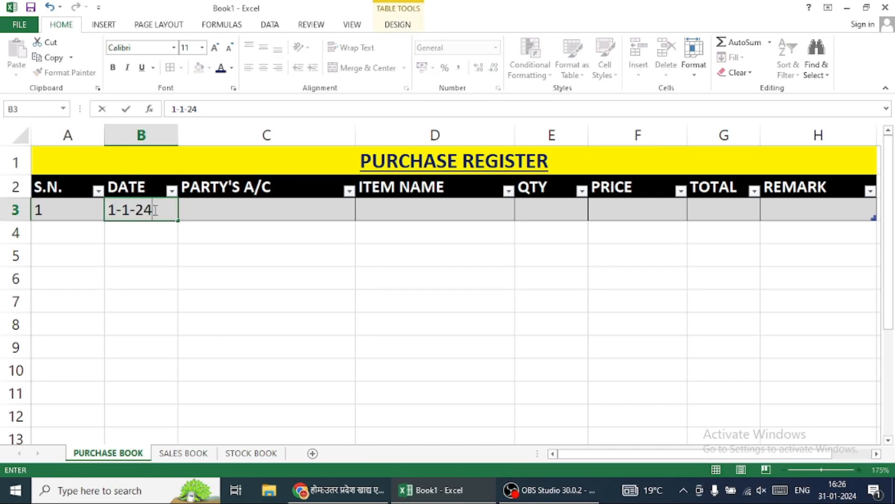
{"action": "key", "text": "Return"}
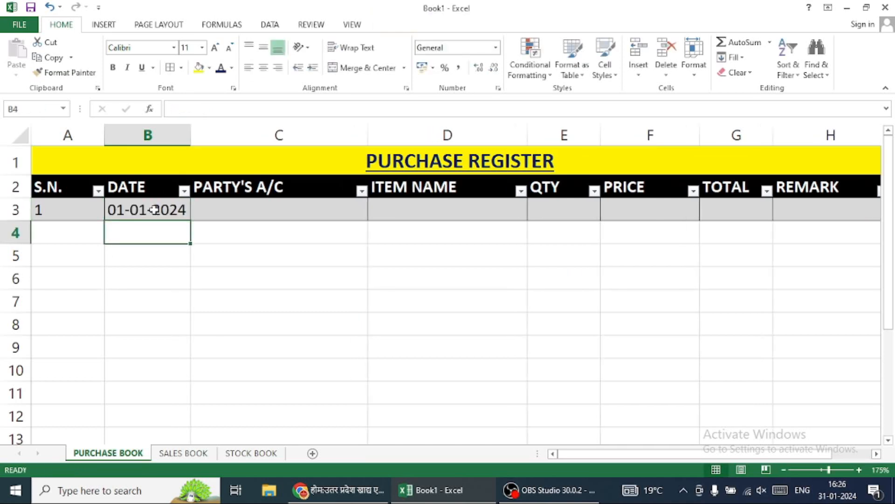
{"action": "left_click", "coordinate": [256, 210]}
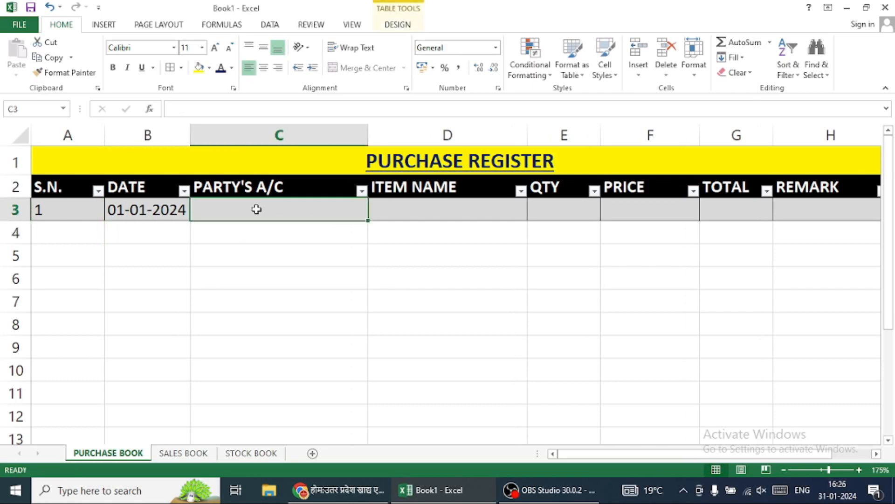
{"action": "type", "text": "RAKE"}
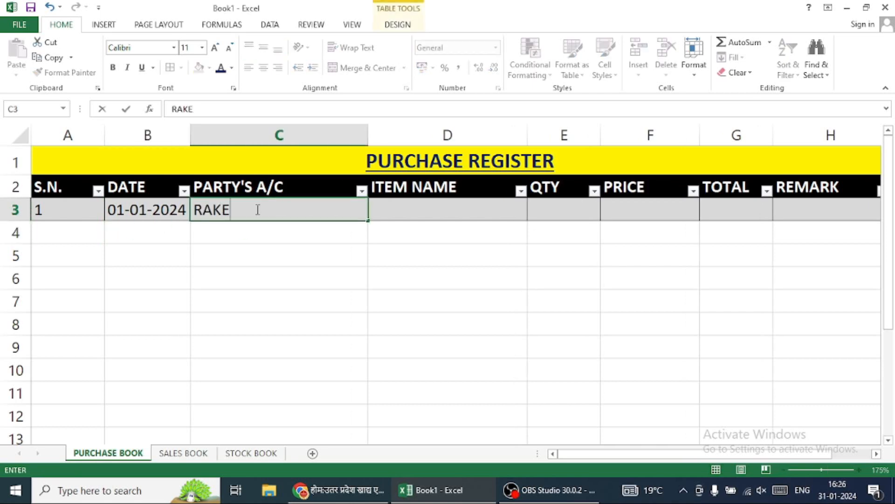
{"action": "type", "text": "SH KUMAR"}
{"action": "key", "text": "Tab"}
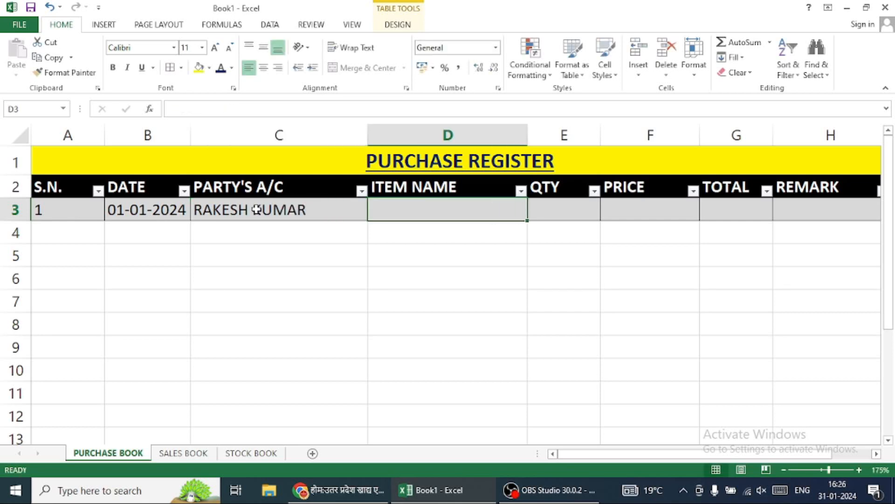
Fill item PRINTER, quantity 2 and price 11500 into D3:F3
{"action": "type", "text": "MOBLE"}
{"action": "key", "text": "BackSpace"}
{"action": "key", "text": "BackSpace"}
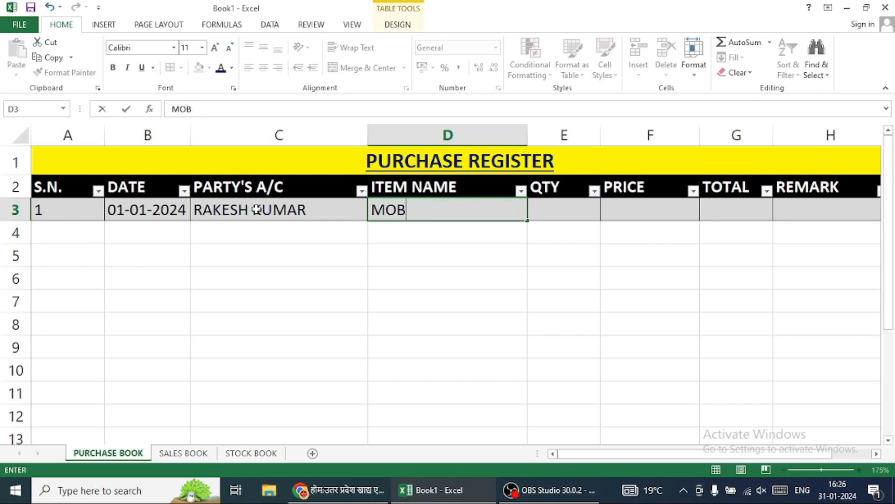
{"action": "type", "text": "I"}
{"action": "key", "text": "BackSpace"}
{"action": "key", "text": "BackSpace"}
{"action": "key", "text": "BackSpace"}
{"action": "key", "text": "BackSpace"}
{"action": "type", "text": "P"}
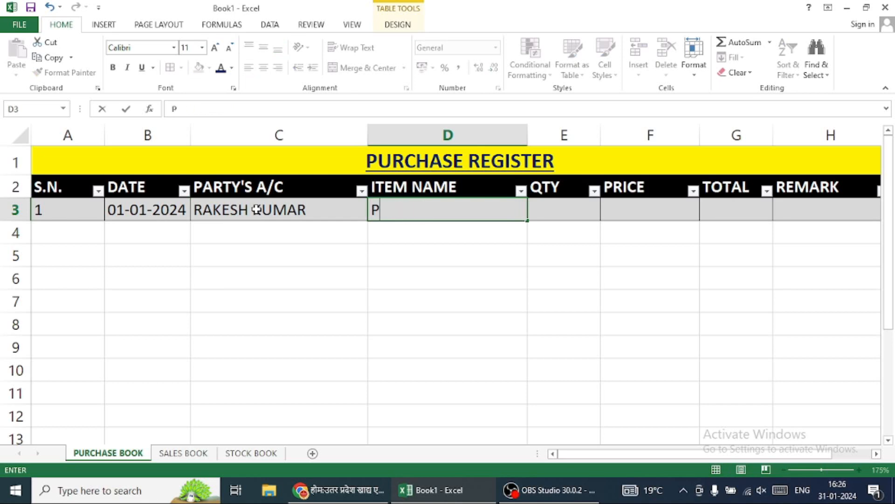
{"action": "type", "text": "RINTER"}
{"action": "key", "text": "Tab"}
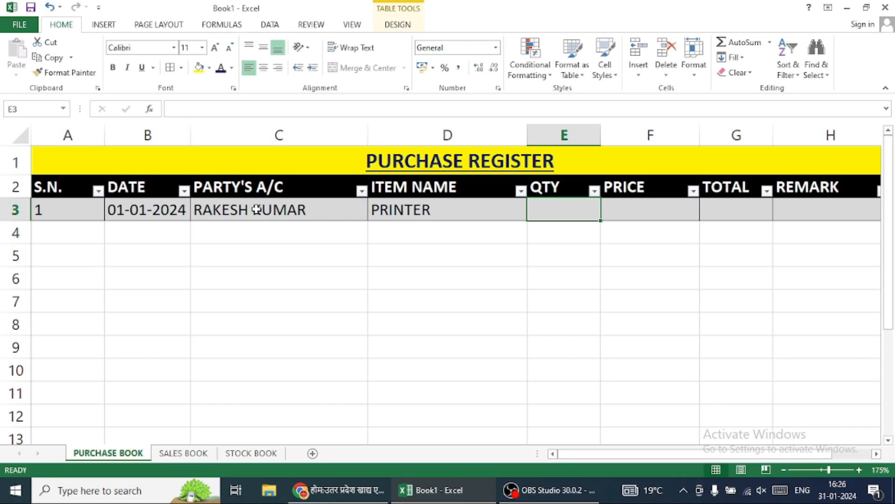
{"action": "type", "text": "2"}
{"action": "key", "text": "Tab"}
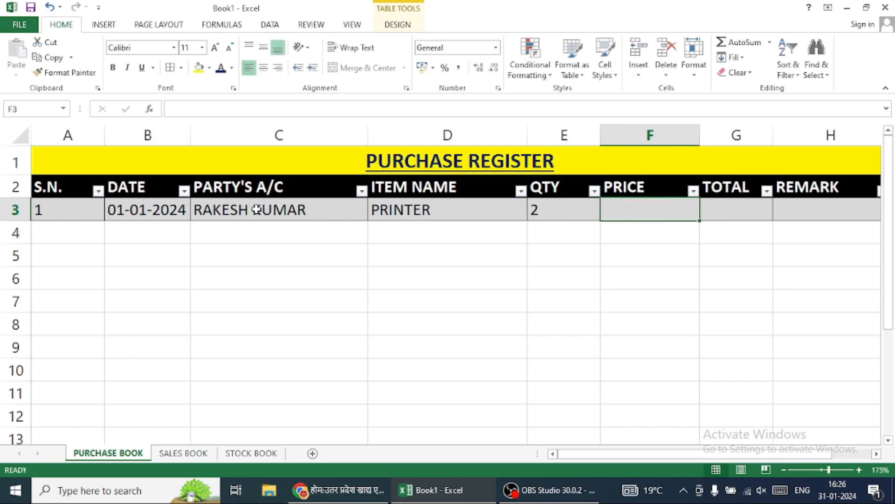
{"action": "type", "text": "11500"}
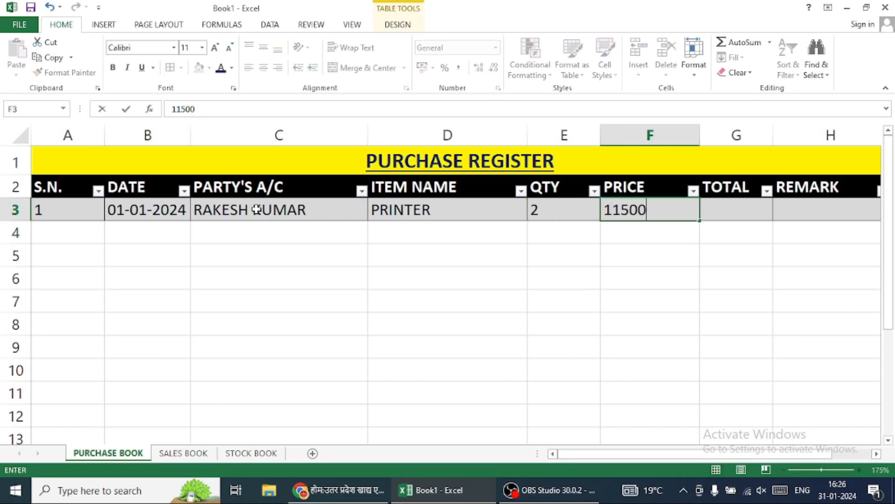
{"action": "key", "text": "Tab"}
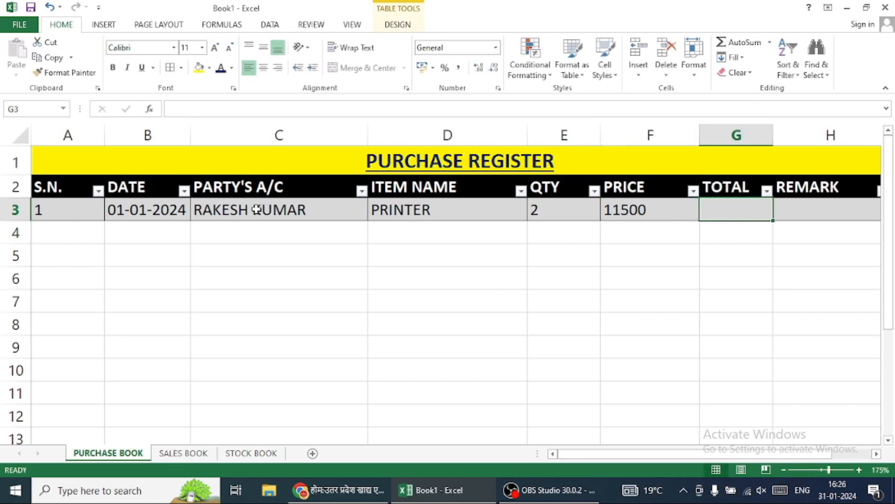
Enter =[QTY]*[PRICE] in G3 so the first TOTAL reads 23000
{"action": "type", "text": "="}
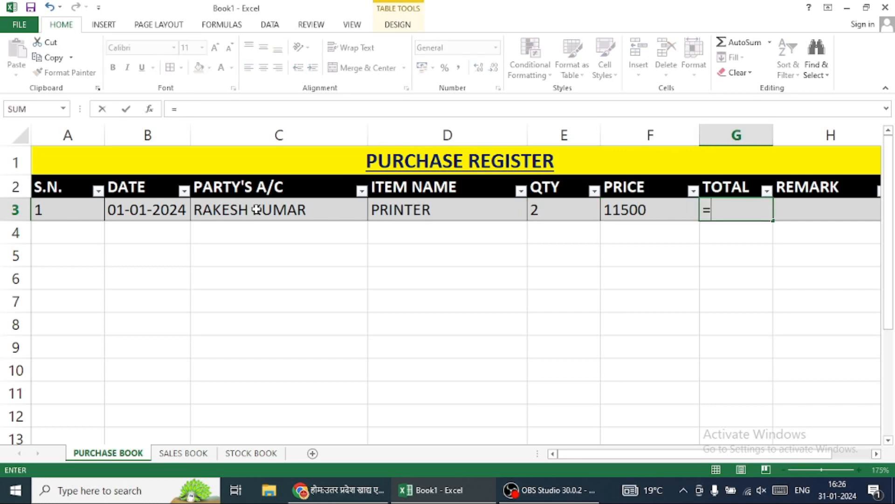
{"action": "key", "text": "Escape"}
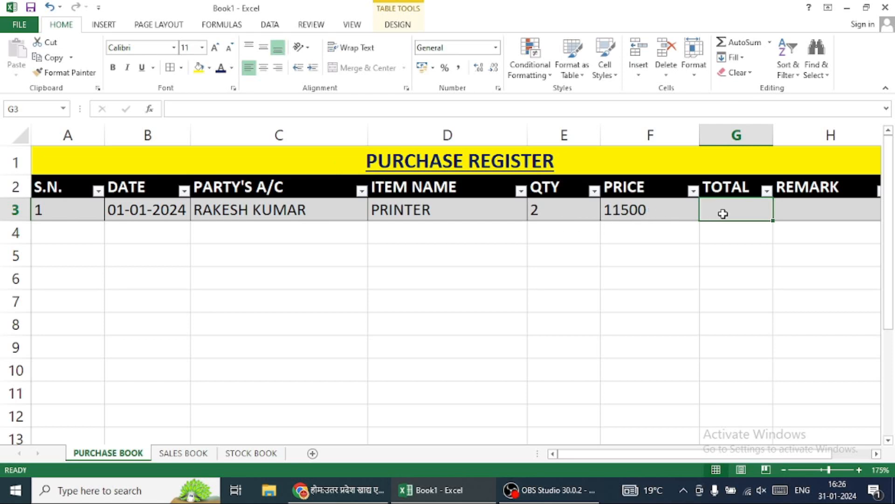
{"action": "type", "text": "="}
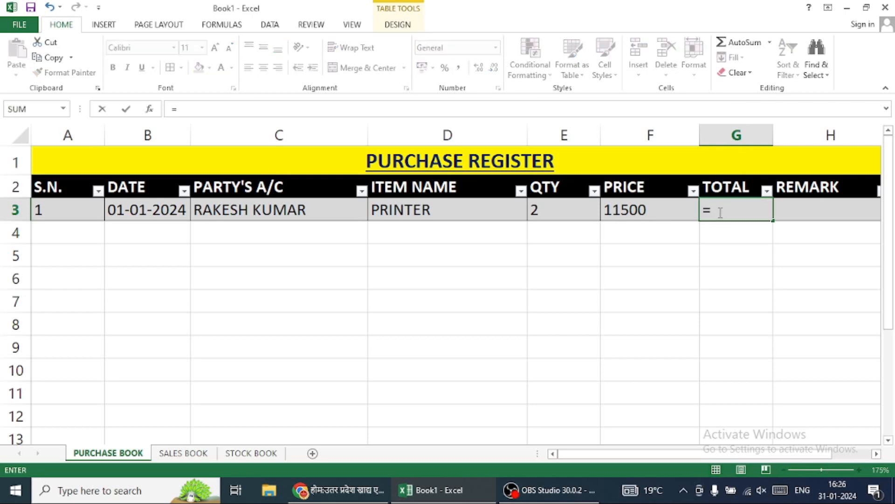
{"action": "left_click", "coordinate": [556, 211]}
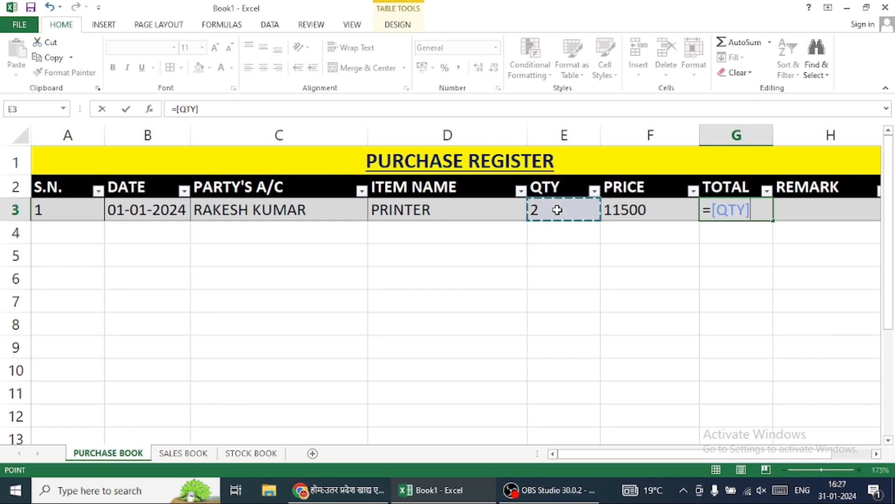
{"action": "type", "text": "*"}
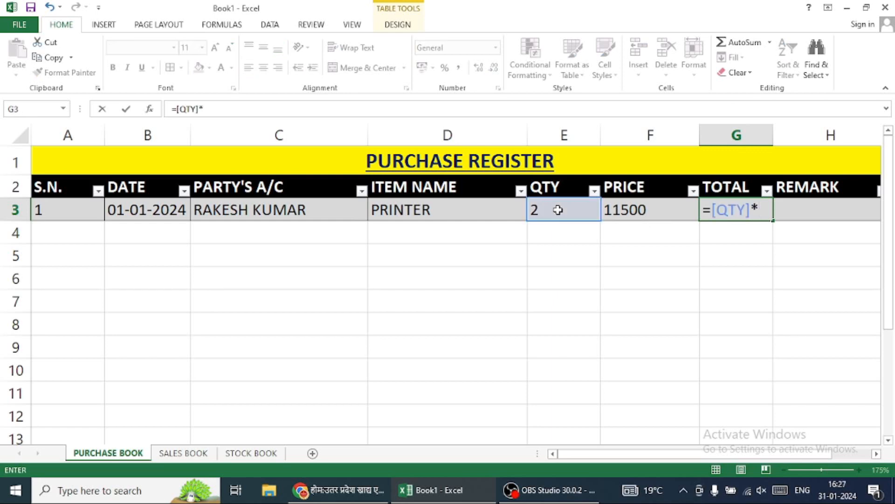
{"action": "left_click", "coordinate": [631, 212]}
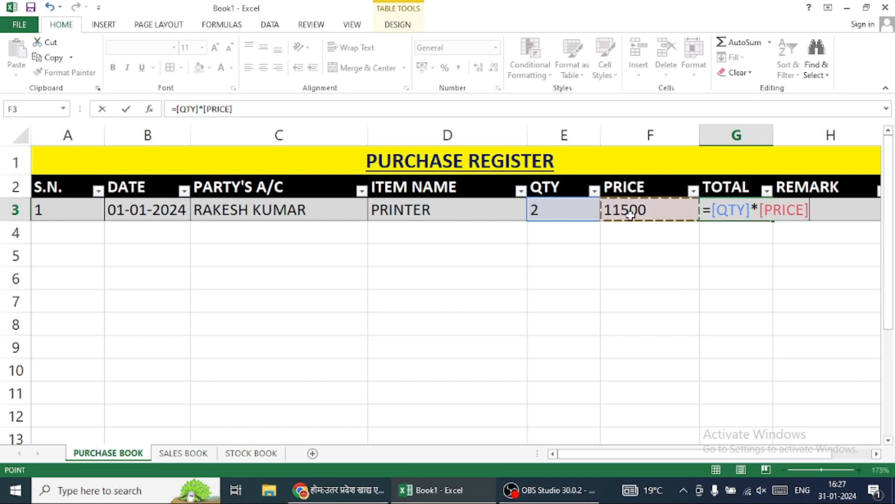
{"action": "key", "text": "Return"}
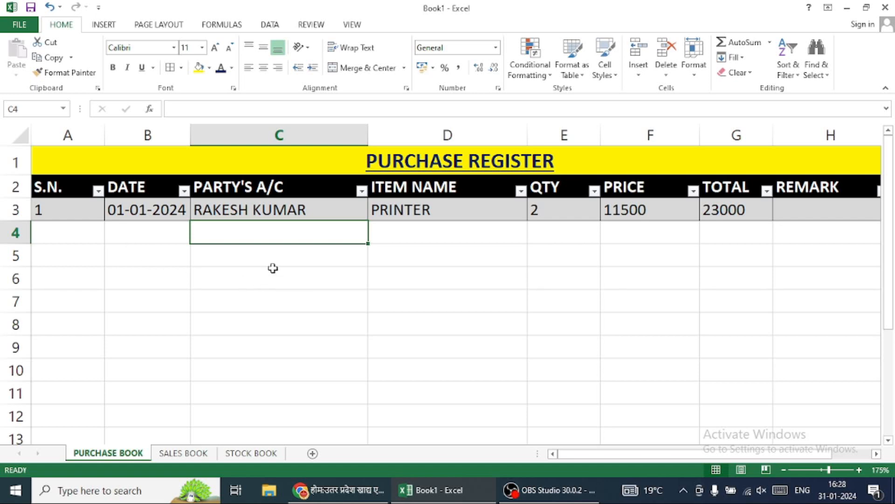
Fill row 4's date and party name down from row 3 with Ctrl+D
{"action": "left_click", "coordinate": [164, 236]}
{"action": "key", "text": "ctrl+d"}
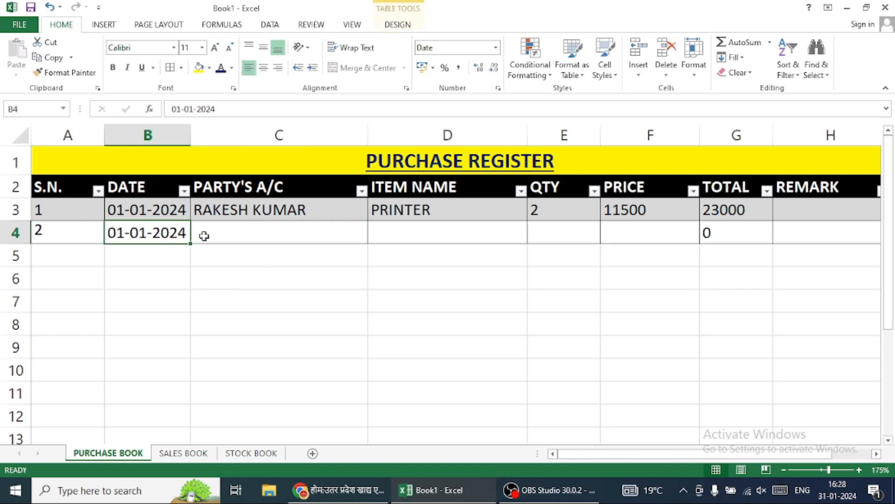
{"action": "left_click", "coordinate": [243, 238]}
{"action": "key", "text": "ctrl+d"}
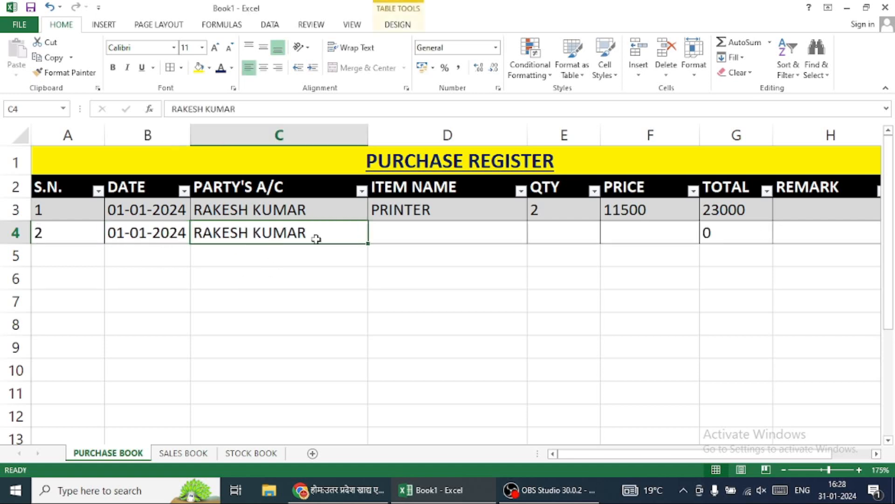
Enter COMPUTER, quantity 5 and price 18999 in row 4, giving 94995
{"action": "left_click", "coordinate": [400, 237]}
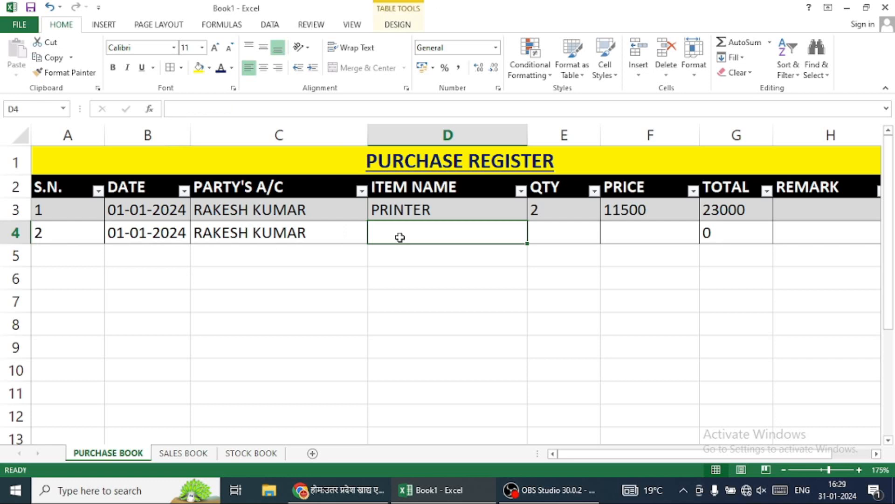
{"action": "type", "text": "COMPUTER"}
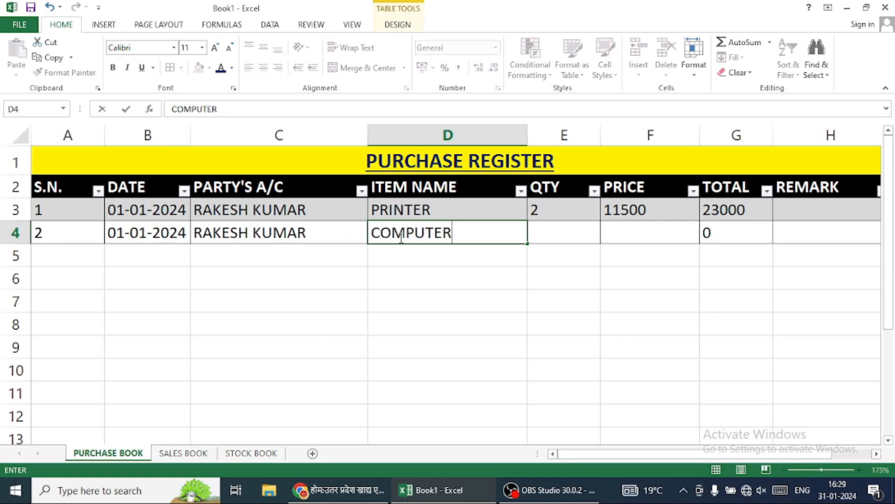
{"action": "key", "text": "Tab"}
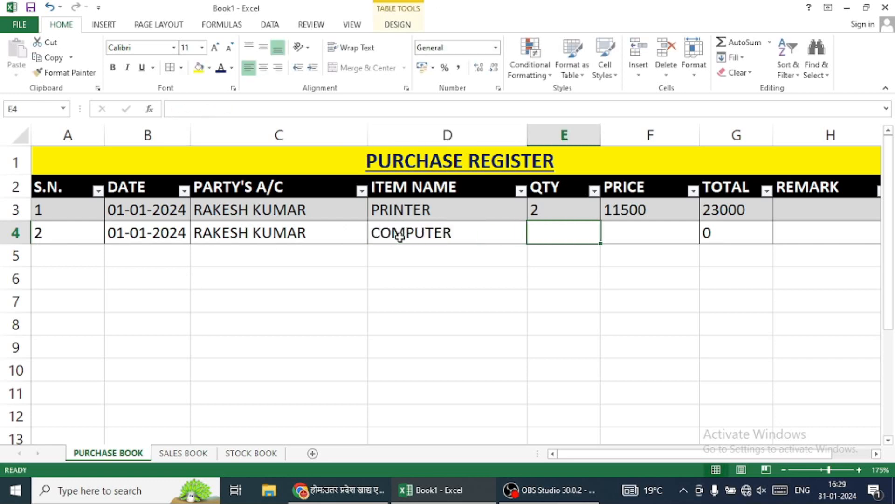
{"action": "type", "text": "5"}
{"action": "key", "text": "Tab"}
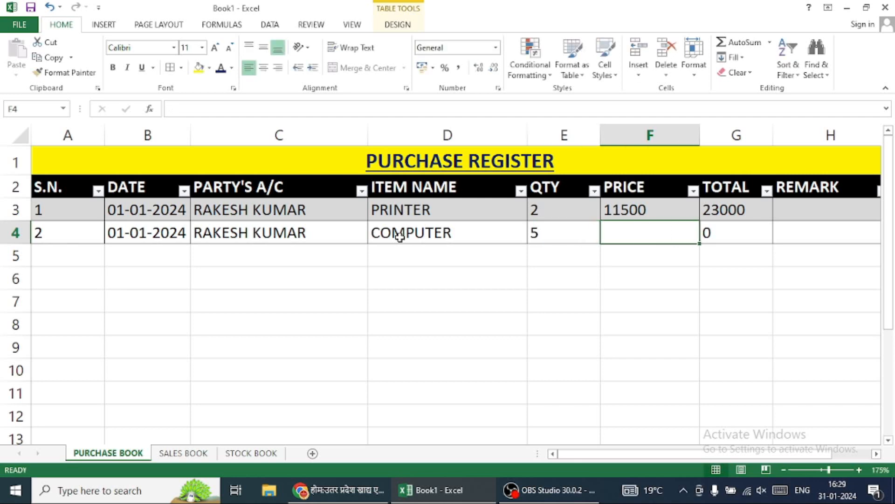
{"action": "type", "text": "18999"}
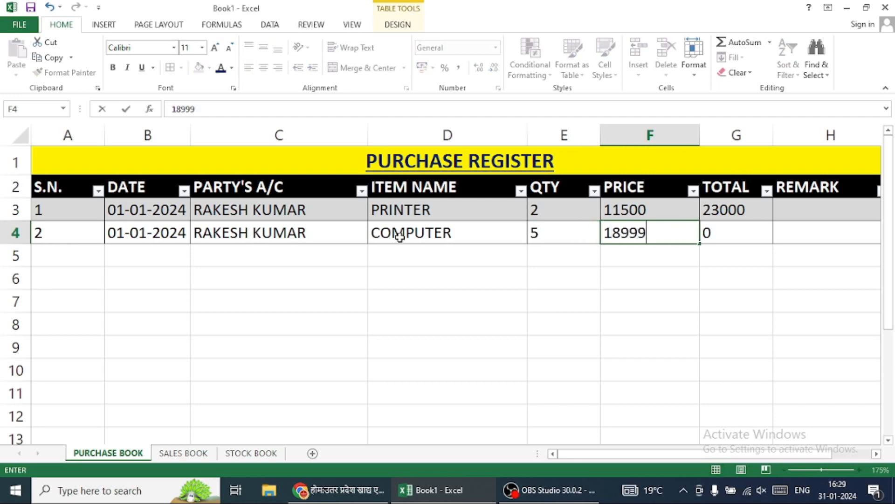
{"action": "key", "text": "Tab"}
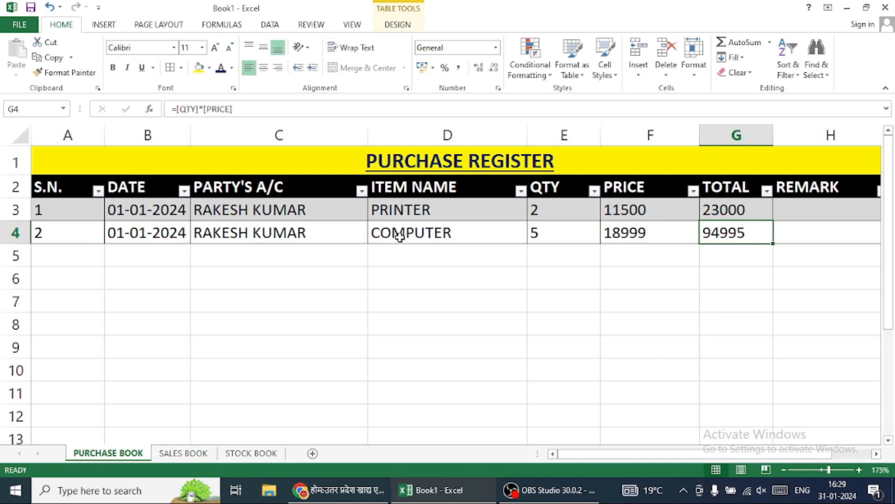
{"action": "left_click", "coordinate": [309, 262]}
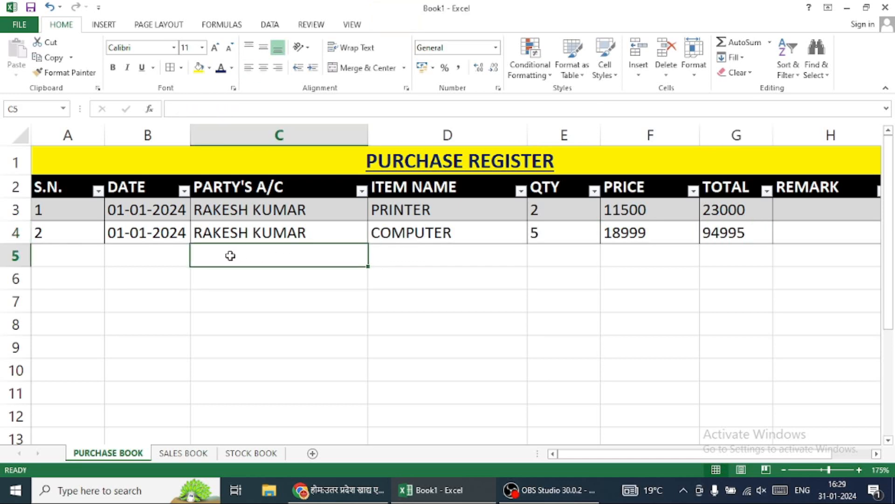
Fill the date 01-01-2024 down into B5 from the row above
{"action": "left_click", "coordinate": [156, 257]}
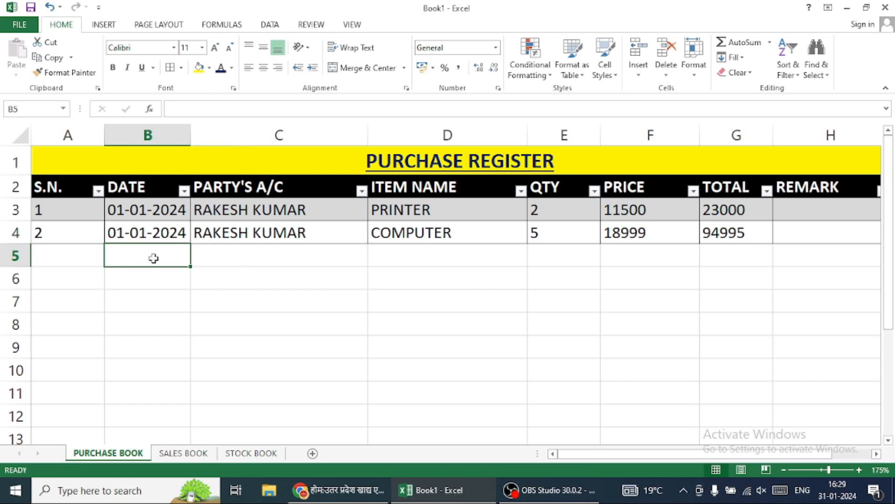
{"action": "type", "text": "1-1-"}
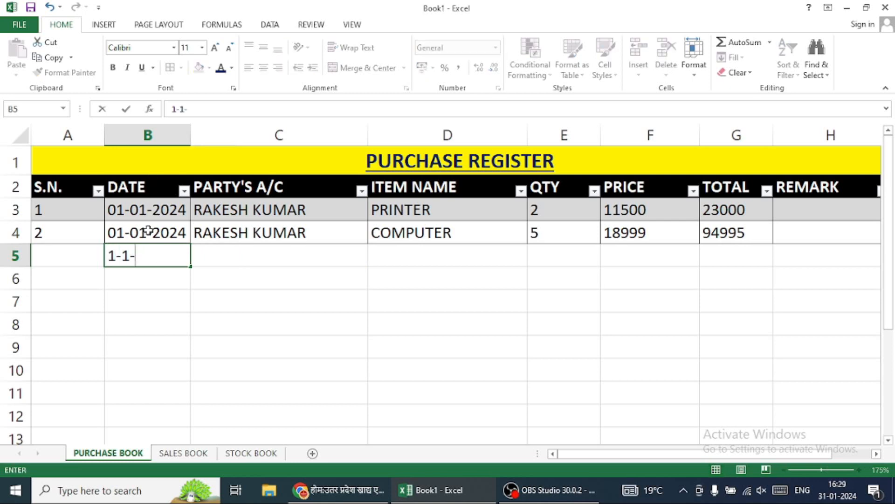
{"action": "key", "text": "Escape"}
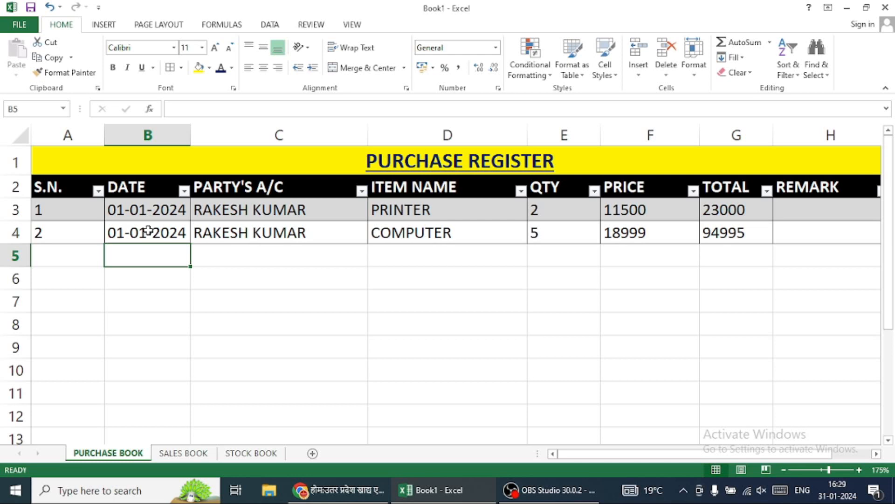
{"action": "key", "text": "ctrl+d"}
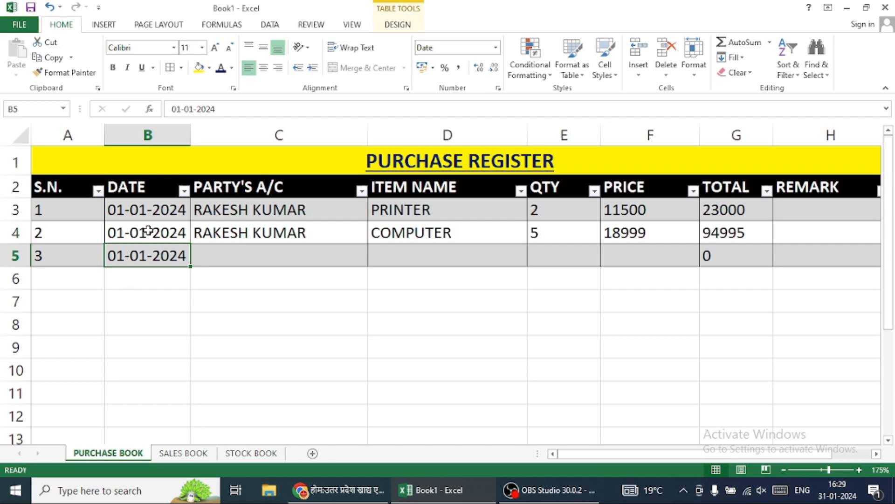
Enter a new party's name, PRINTER, quantity 4 and price 12399 across row 5
{"action": "left_click", "coordinate": [298, 252]}
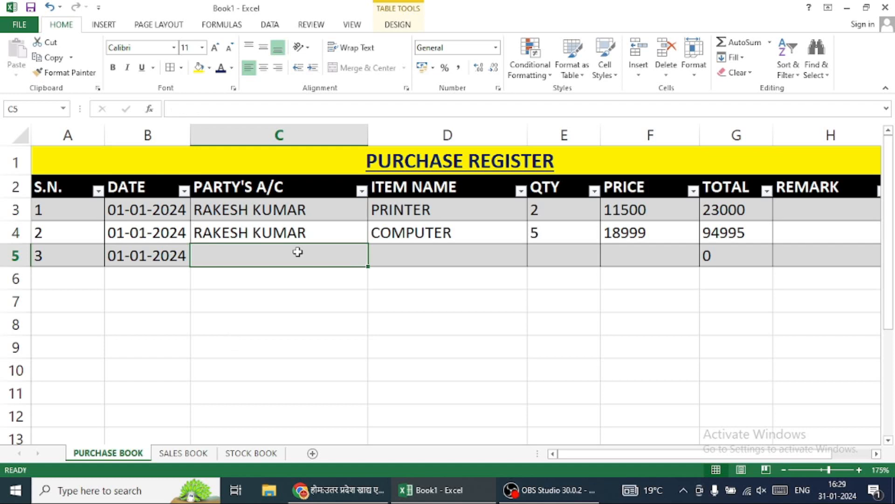
{"action": "type", "text": "AMAN KUMAR"}
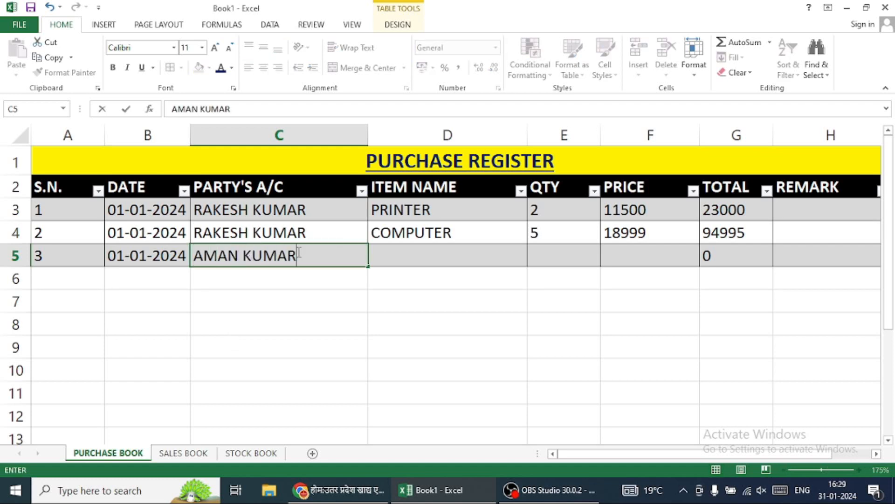
{"action": "key", "text": "Tab"}
{"action": "type", "text": "PRINTER"}
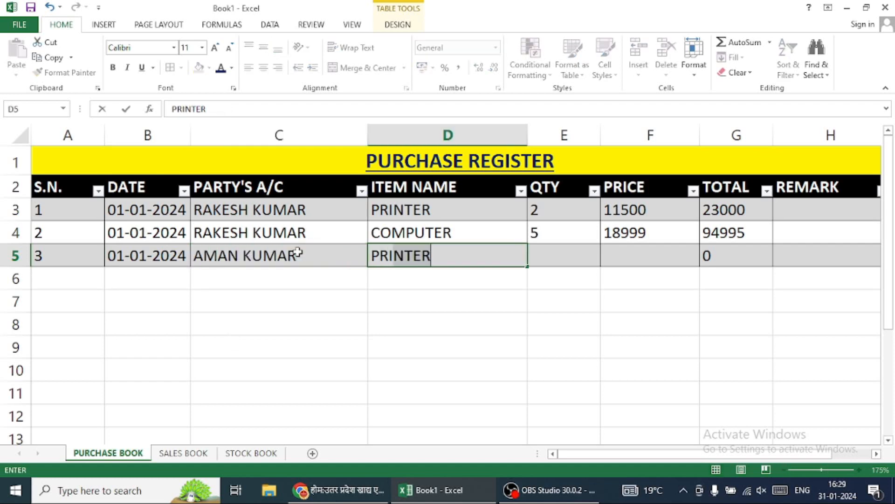
{"action": "key", "text": "Tab"}
{"action": "type", "text": "4"}
{"action": "key", "text": "Tab"}
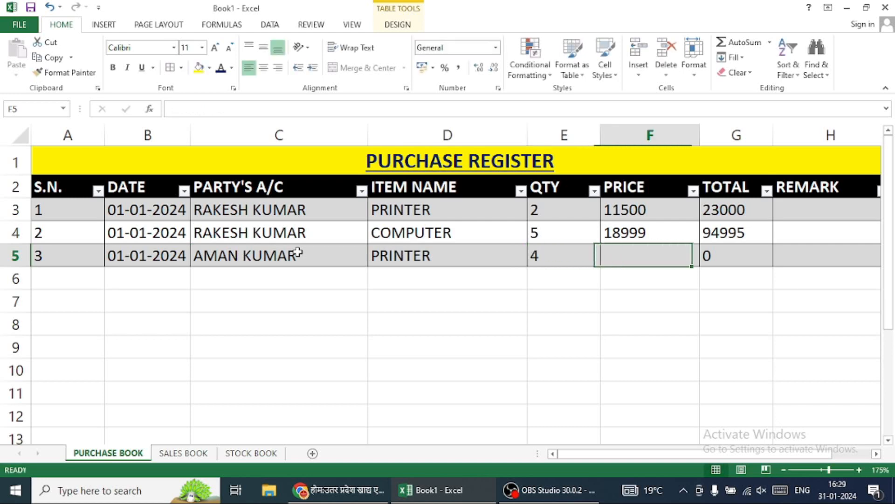
{"action": "type", "text": "1233"}
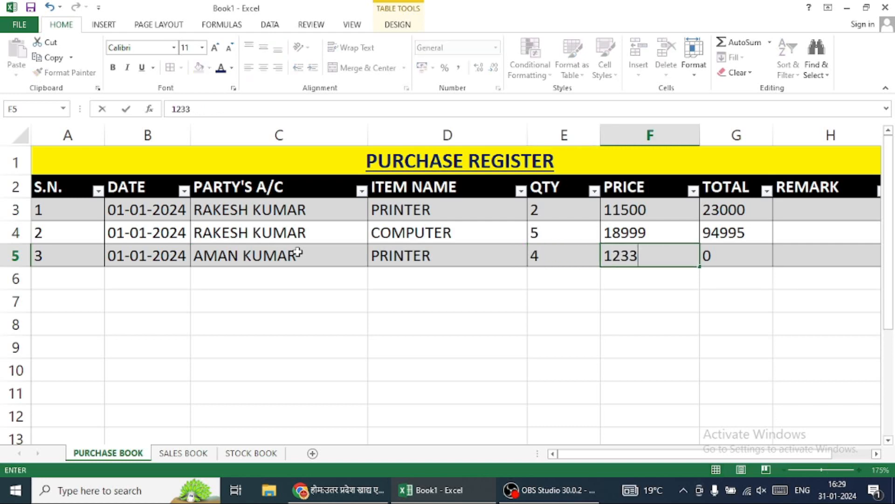
{"action": "key", "text": "BackSpace"}
{"action": "type", "text": "99"}
{"action": "key", "text": "Tab"}
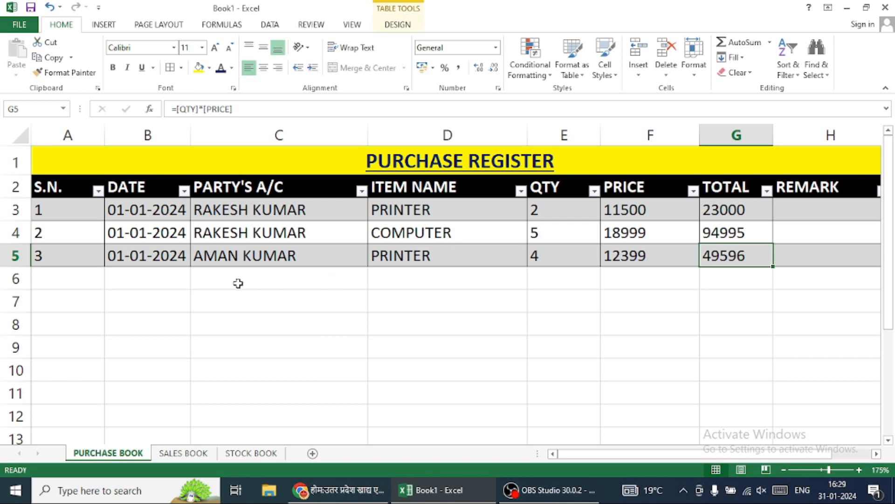
Fill row 6 with the party's name, COMPUTER, 5 and 17500, and copy the date into B6
{"action": "left_click", "coordinate": [287, 279]}
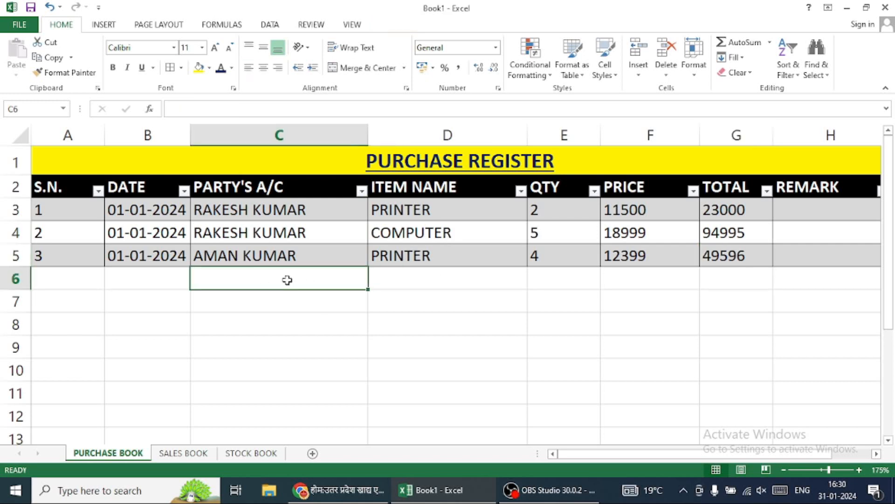
{"action": "type", "text": "AMAN KUMAR"}
{"action": "left_click", "coordinate": [413, 285]}
{"action": "type", "text": "COMPUTER"}
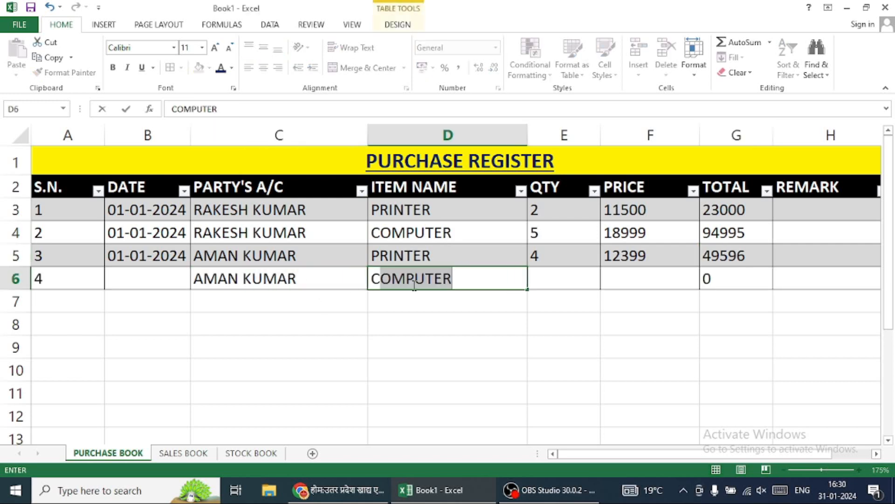
{"action": "key", "text": "Tab"}
{"action": "type", "text": "5"}
{"action": "key", "text": "Tab"}
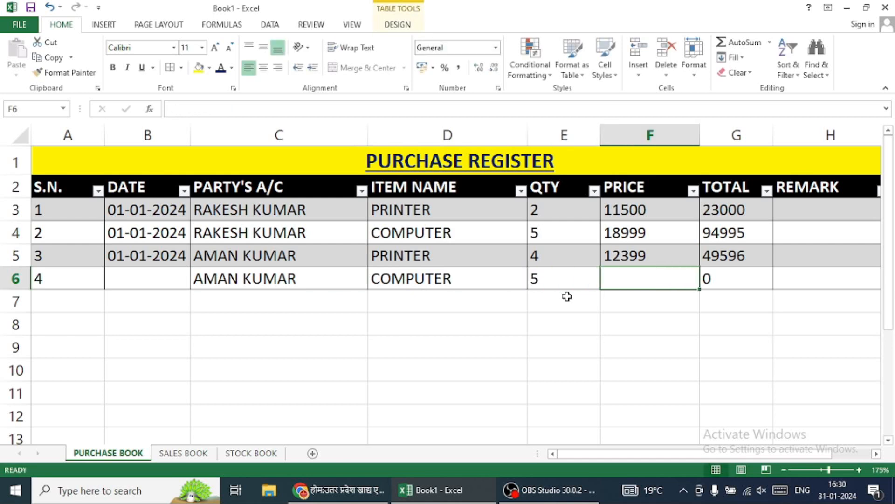
{"action": "type", "text": "17500"}
{"action": "key", "text": "Tab"}
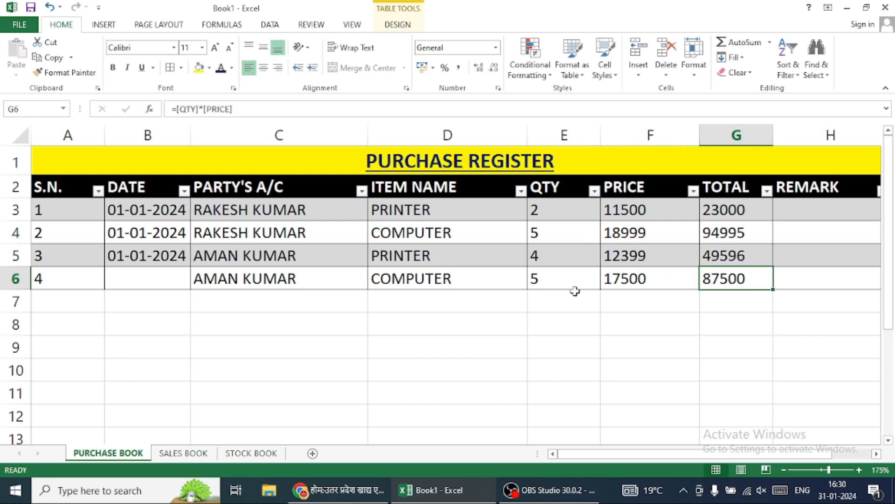
{"action": "left_click", "coordinate": [160, 274]}
{"action": "key", "text": "ctrl+d"}
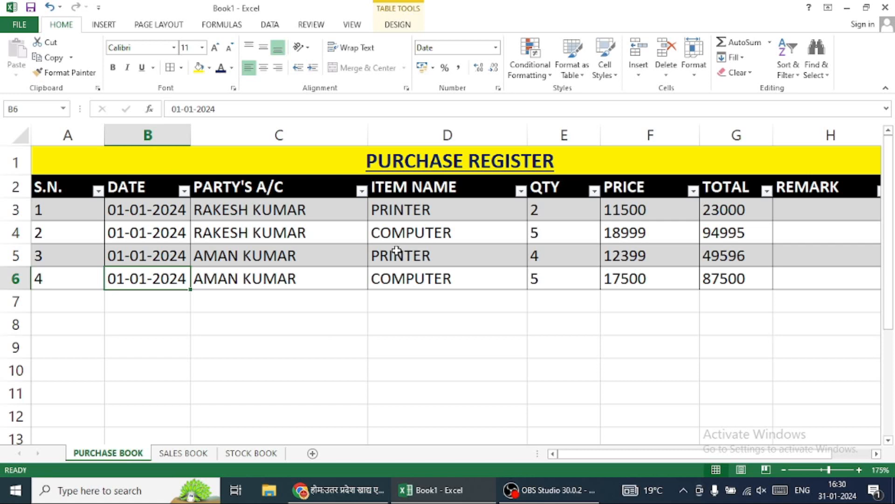
On SALES BOOK, start the first sale: serial =ROW(A1), date 02-01-2024, the party name; widen column C
{"action": "left_click", "coordinate": [203, 457]}
{"action": "left_click", "coordinate": [82, 221]}
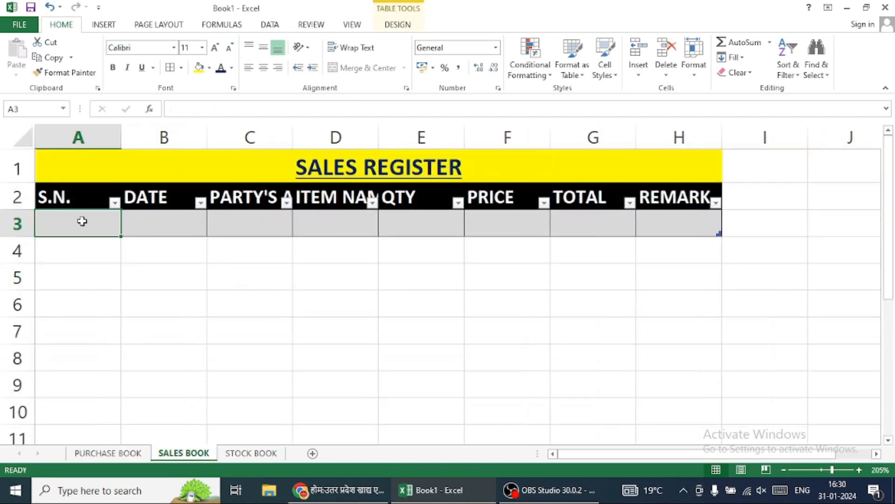
{"action": "type", "text": "=ROW("}
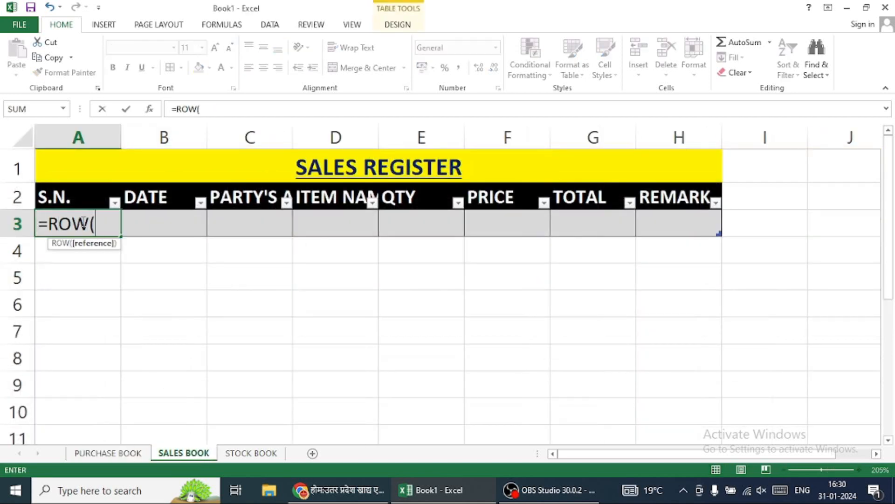
{"action": "type", "text": "A1"}
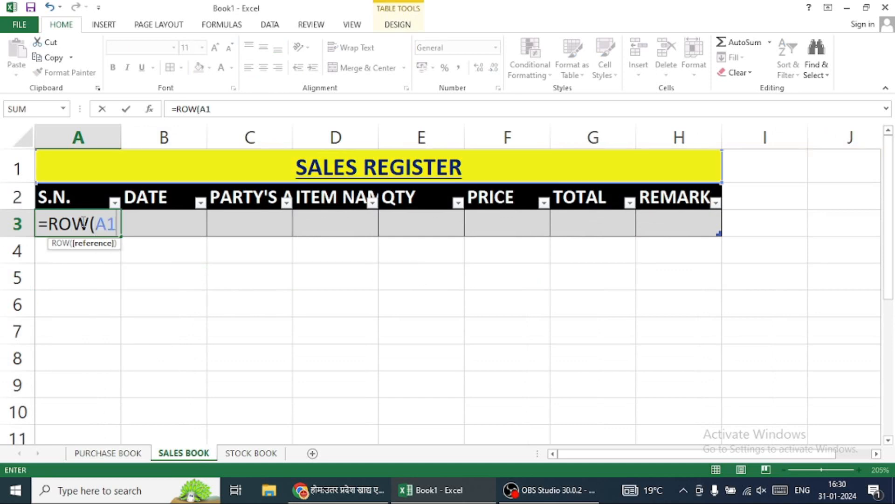
{"action": "key", "text": "Tab"}
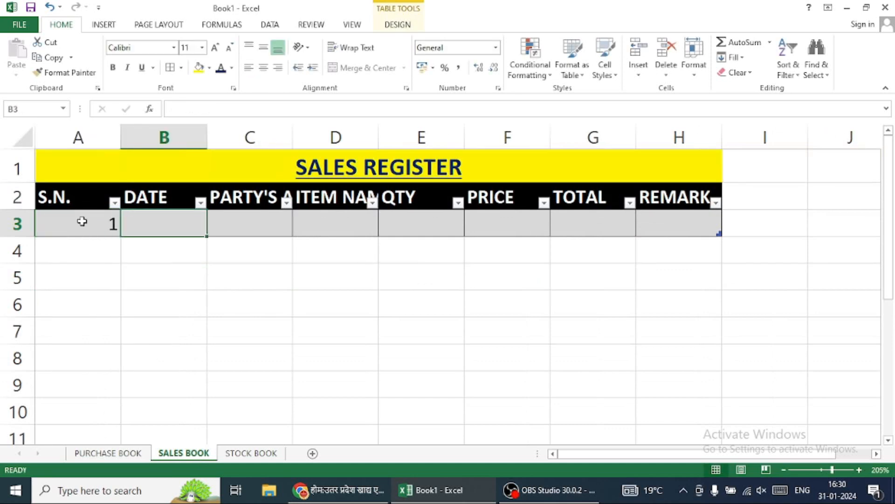
{"action": "type", "text": "2-1-24"}
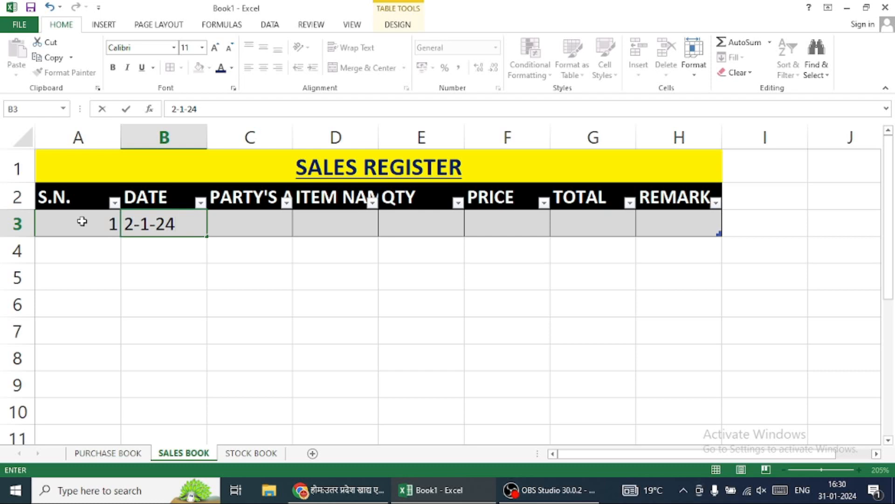
{"action": "key", "text": "Tab"}
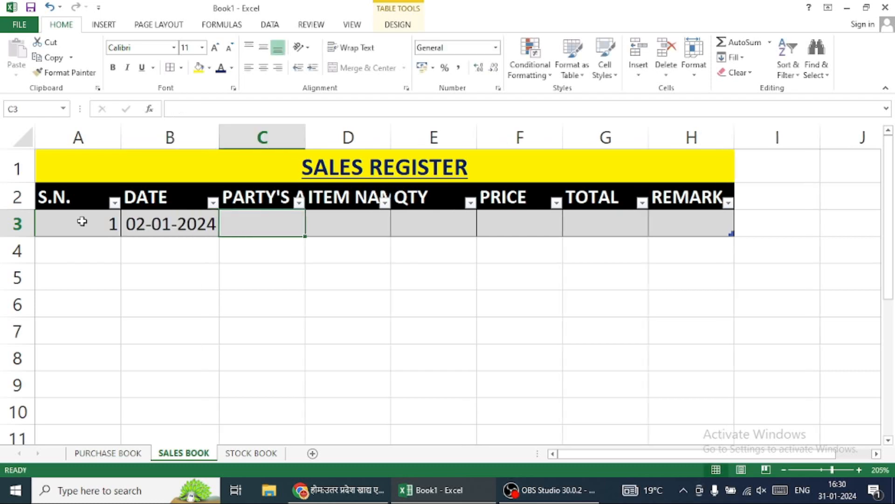
{"action": "type", "text": "RAJES"}
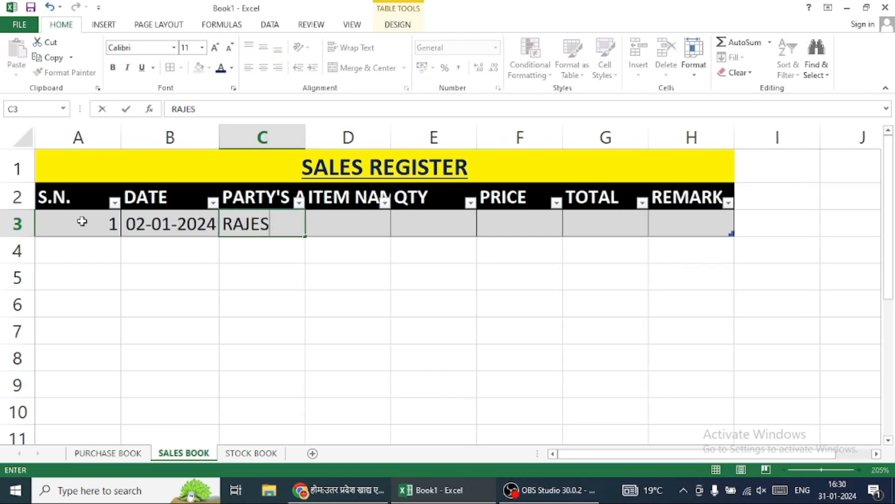
{"action": "type", "text": "H KUMAR"}
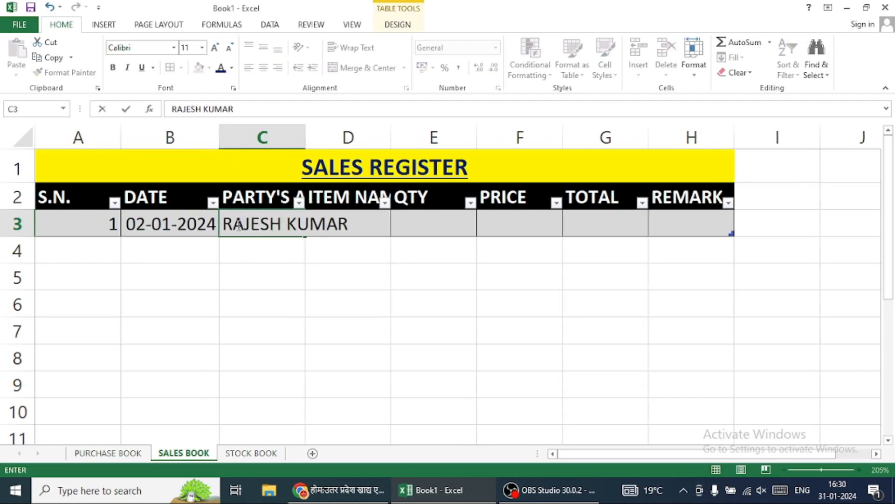
{"action": "left_click", "coordinate": [282, 356]}
{"action": "left_click", "coordinate": [308, 135]}
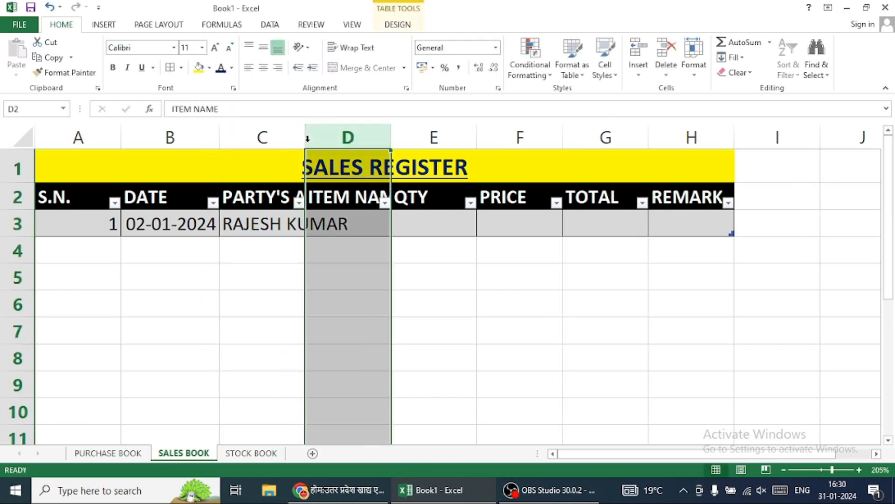
{"action": "double_click", "coordinate": [306, 136]}
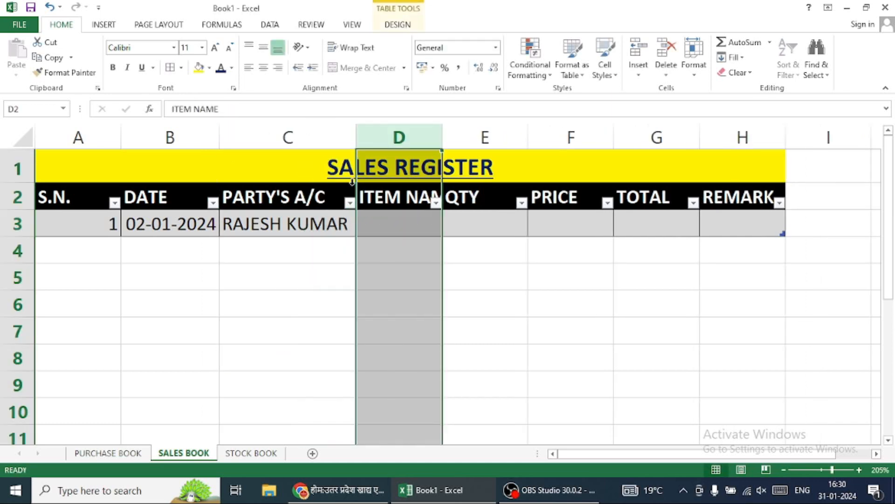
{"action": "left_click", "coordinate": [388, 236]}
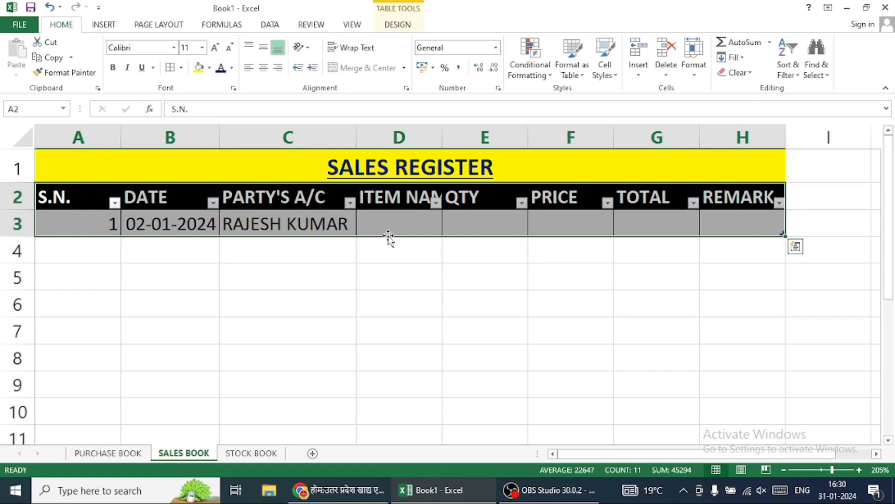
Enter item PRINTER with quantity 2 in the first sales row
{"action": "left_click", "coordinate": [394, 221]}
{"action": "type", "text": "PRI"}
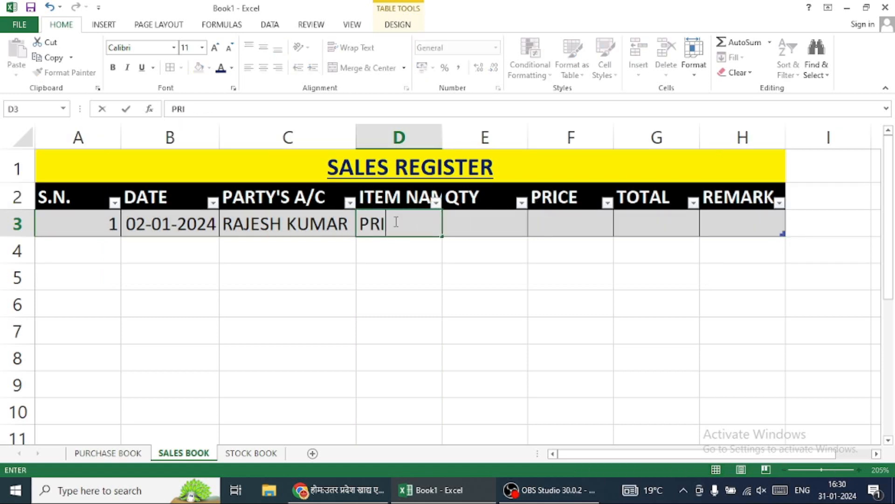
{"action": "type", "text": "NTER"}
{"action": "key", "text": "Tab"}
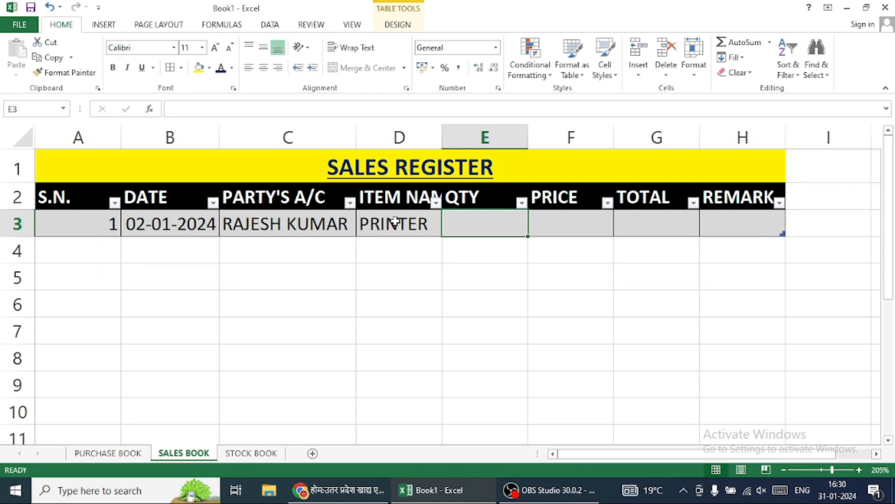
{"action": "type", "text": "10"}
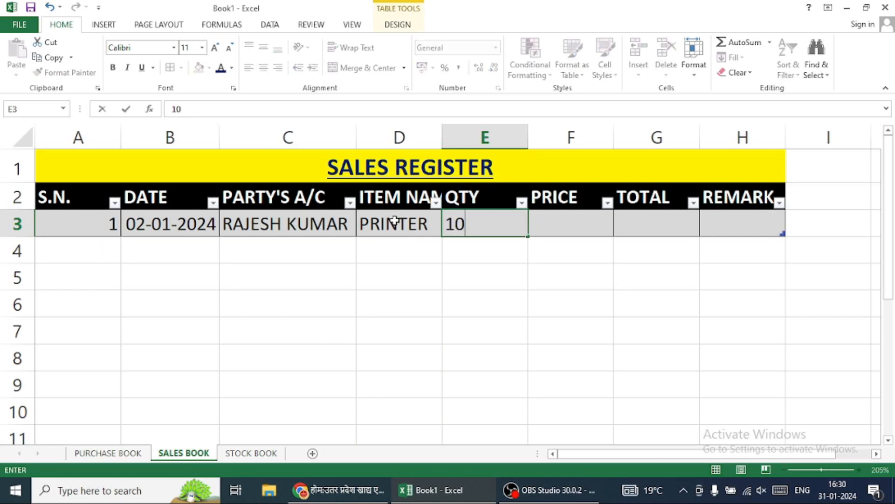
{"action": "key", "text": "BackSpace"}
{"action": "key", "text": "BackSpace"}
{"action": "type", "text": "2"}
{"action": "key", "text": "Tab"}
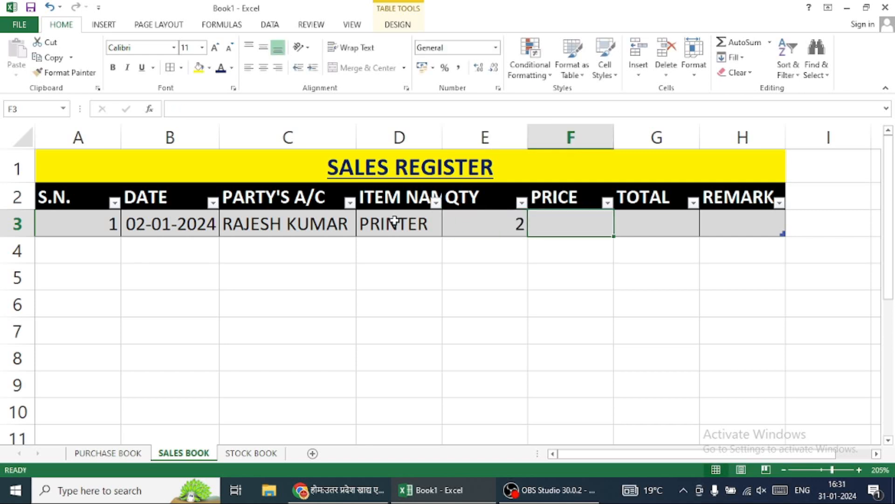
Enter price 15400 and a total formula =[QTY]*[PRICE] giving 30800
{"action": "type", "text": "15400"}
{"action": "key", "text": "Tab"}
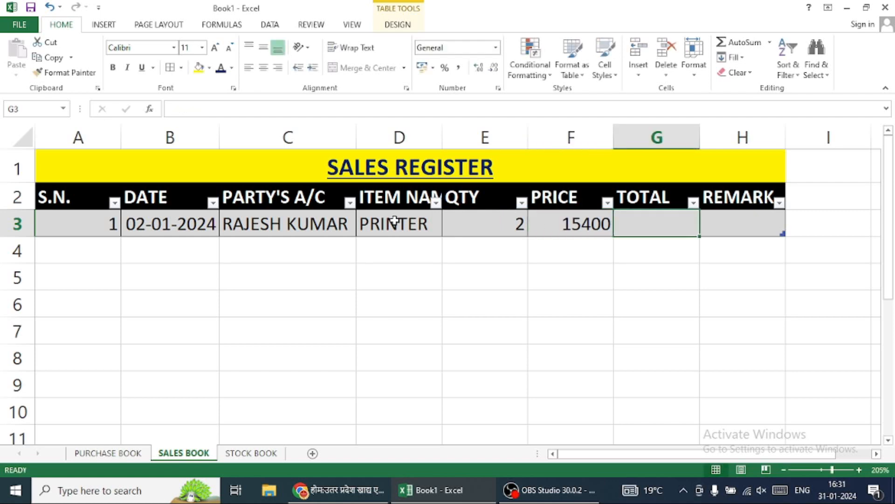
{"action": "type", "text": "="}
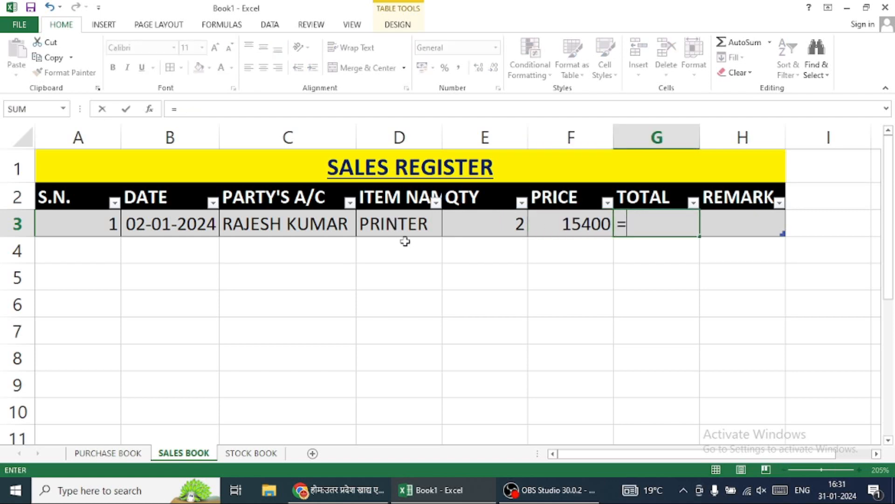
{"action": "left_click", "coordinate": [477, 228]}
{"action": "type", "text": "*"}
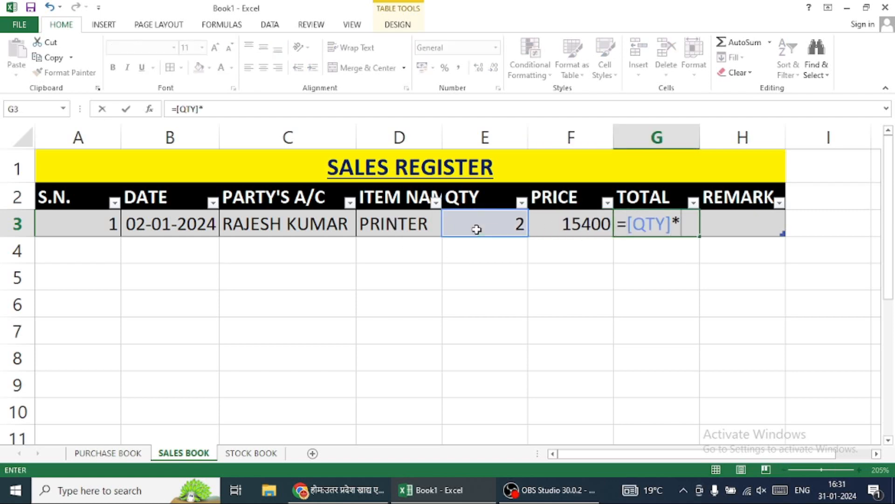
{"action": "left_click", "coordinate": [583, 223]}
{"action": "key", "text": "Return"}
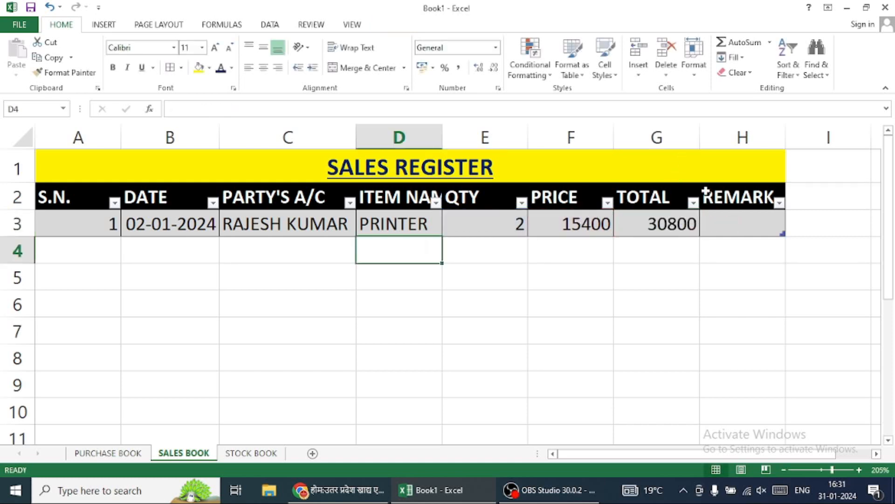
Review the PURCHASE BOOK and SALES BOOK sheets, then switch to the STOCK BOOK sheet
{"action": "left_click", "coordinate": [108, 452]}
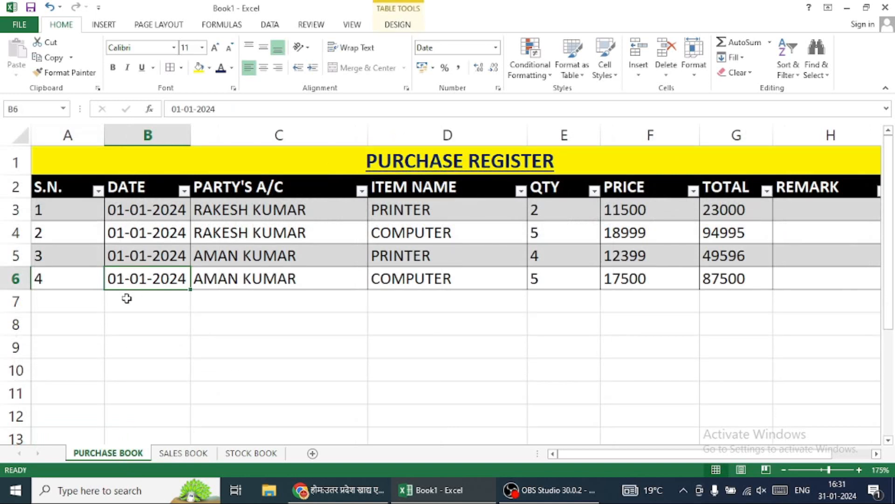
{"action": "left_click", "coordinate": [183, 453]}
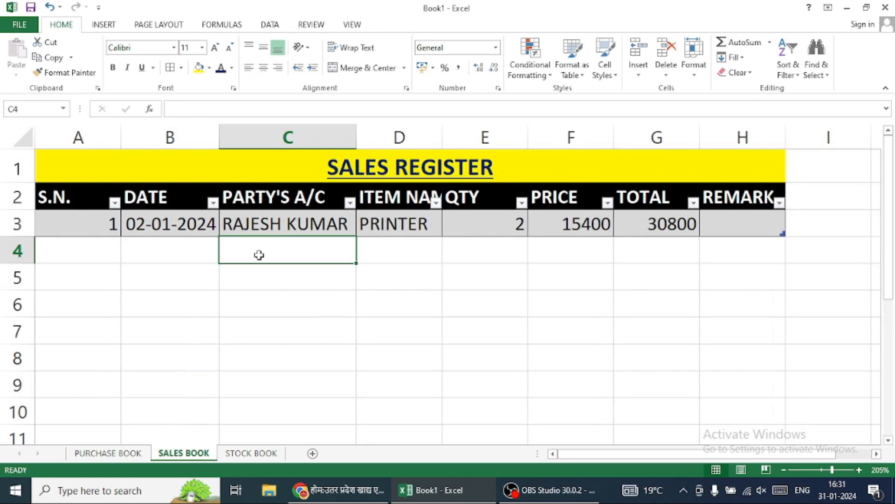
{"action": "left_click", "coordinate": [263, 458]}
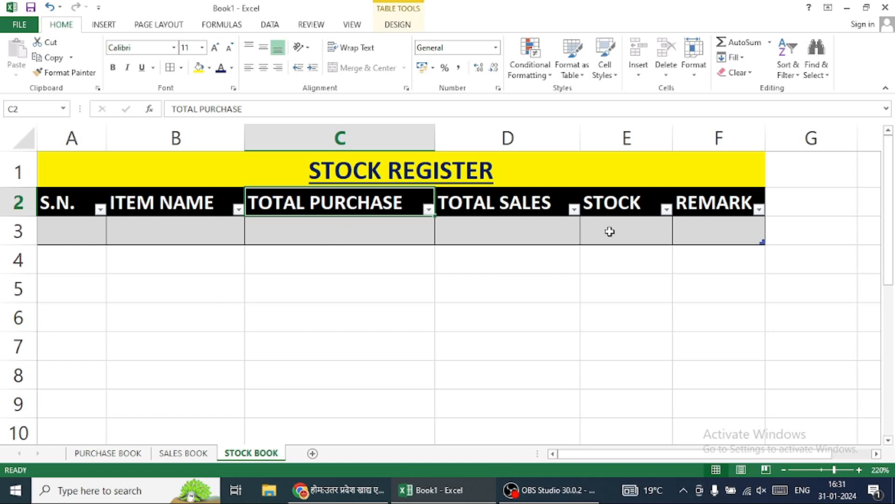
Put =ROW(A1) (showing 1) in A3 and item PRINTER in B3 of the Stock Register
{"action": "left_click", "coordinate": [73, 233]}
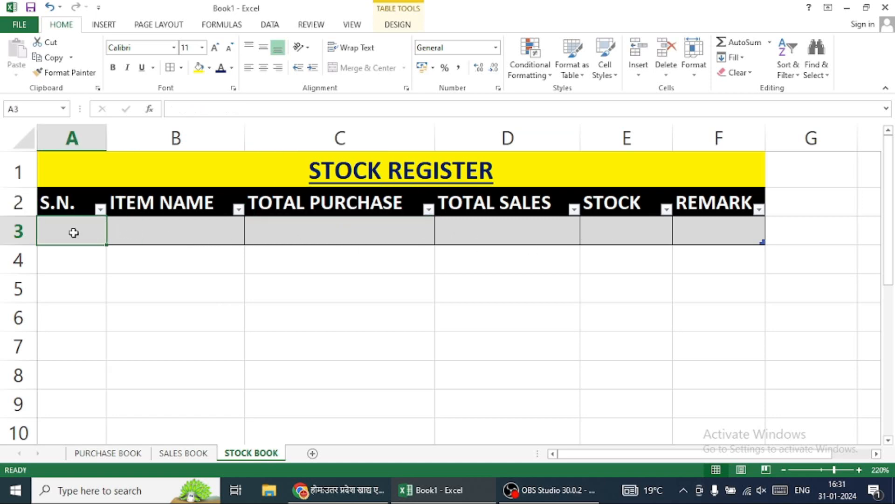
{"action": "type", "text": "=ROWA"}
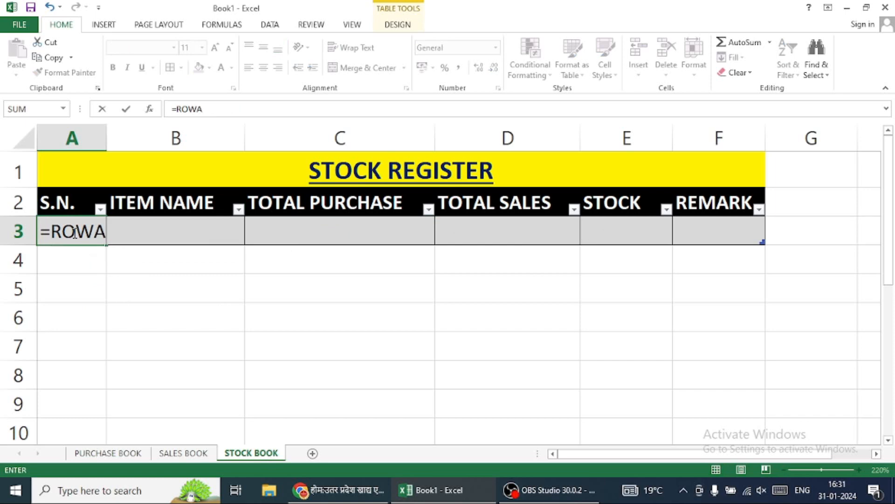
{"action": "key", "text": "BackSpace"}
{"action": "type", "text": "("}
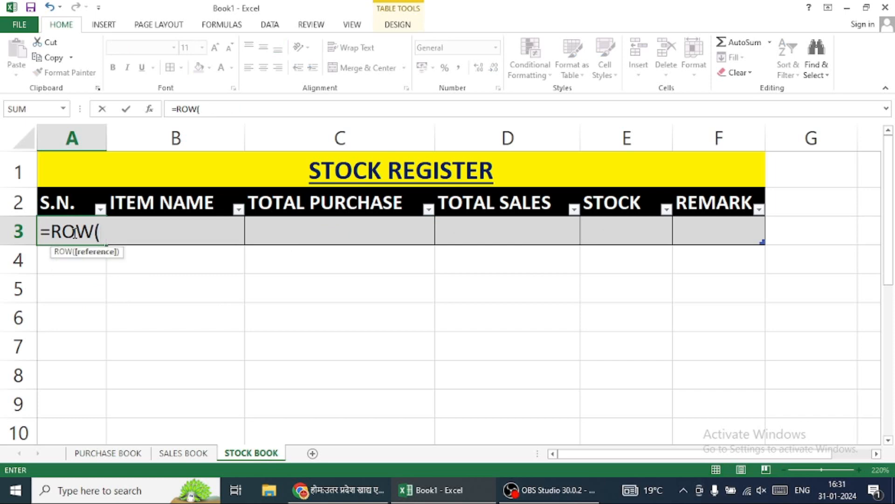
{"action": "type", "text": "A1"}
{"action": "key", "text": "Return"}
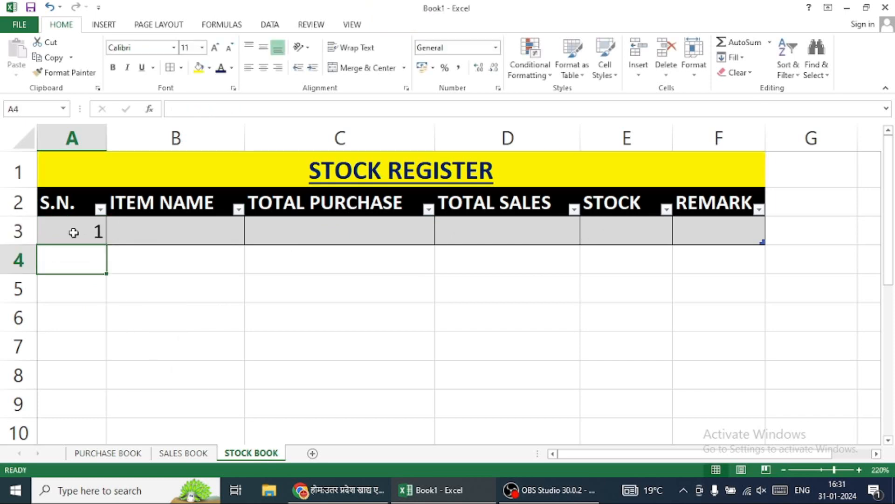
{"action": "left_click", "coordinate": [159, 241]}
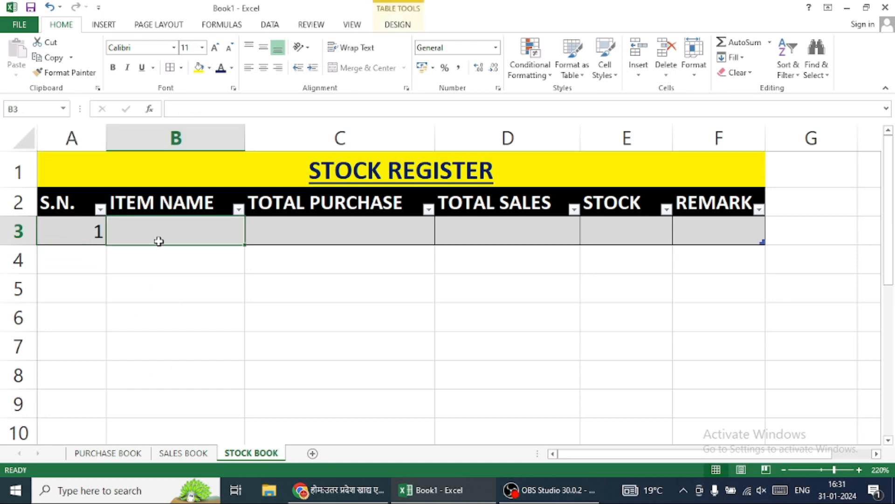
{"action": "type", "text": "PRINTER"}
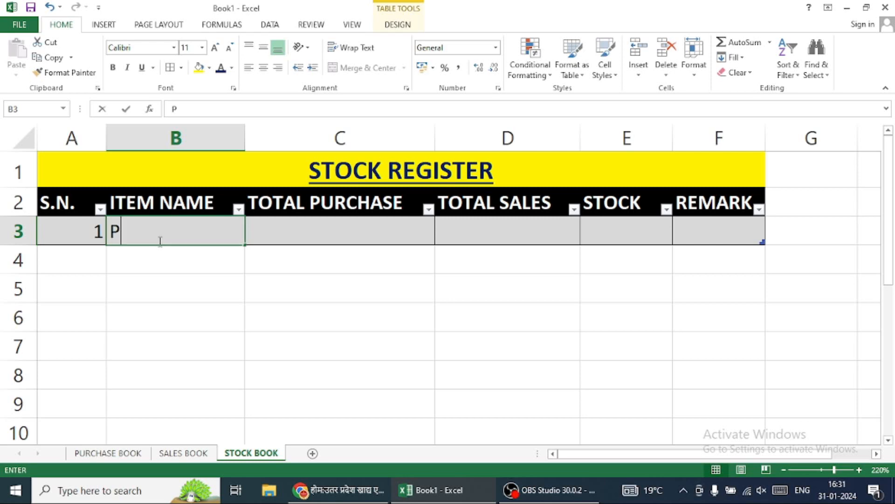
{"action": "key", "text": "Tab"}
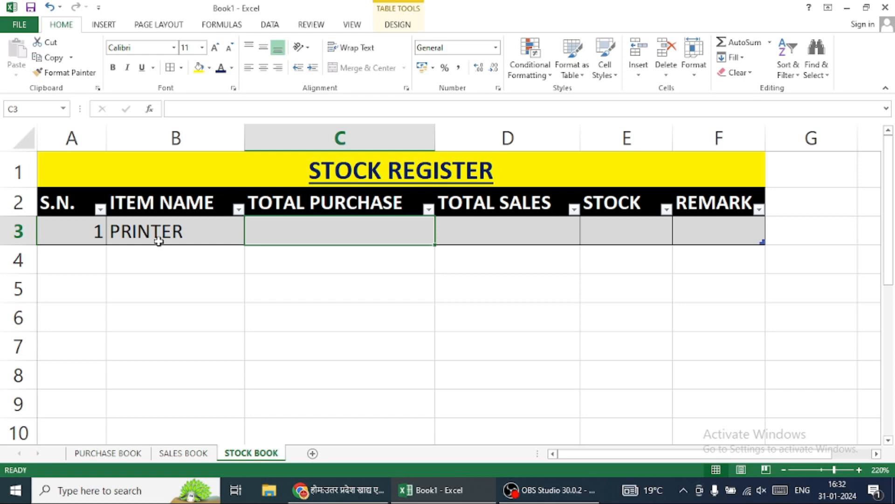
In Total Purchase, type =SUMIF(PURCHASE[ITEM NAME],[ITEM NAME], using this row's item as criterion
{"action": "type", "text": "=S"}
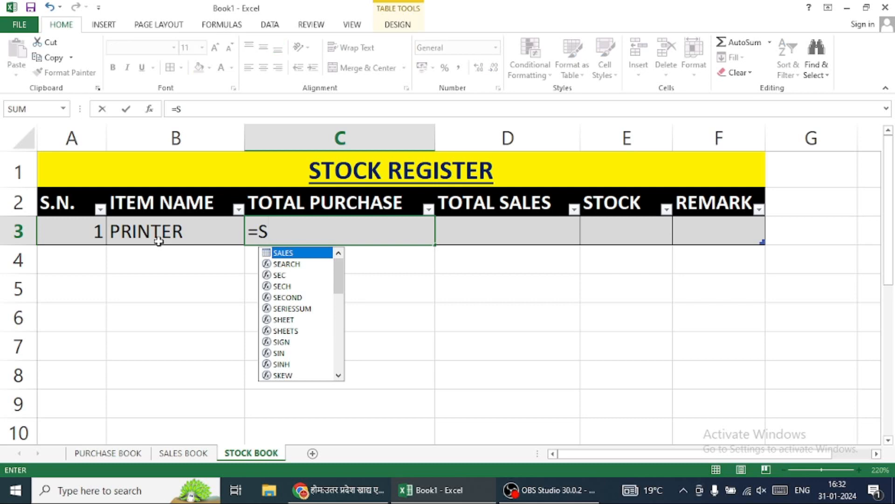
{"action": "type", "text": "UMIF("}
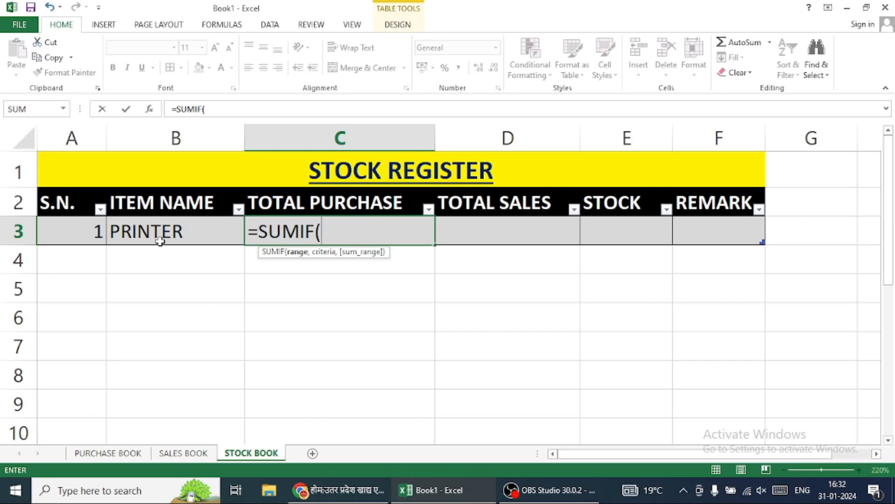
{"action": "type", "text": "P"}
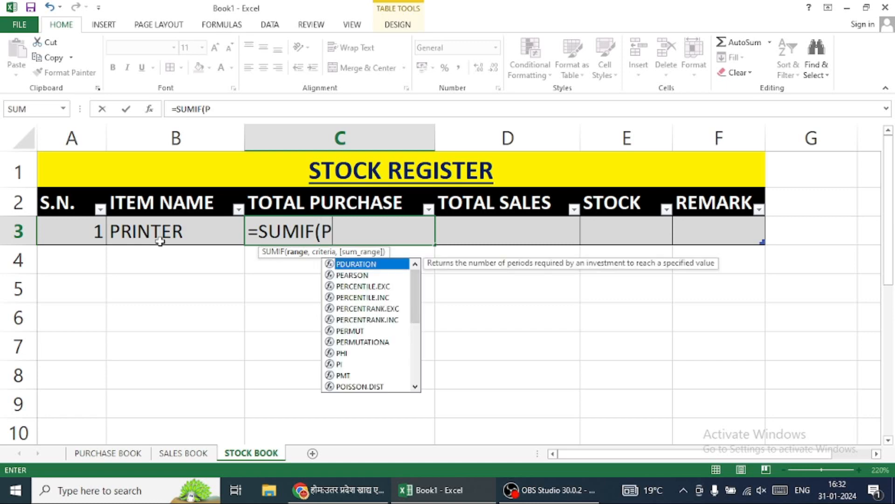
{"action": "type", "text": "UR"}
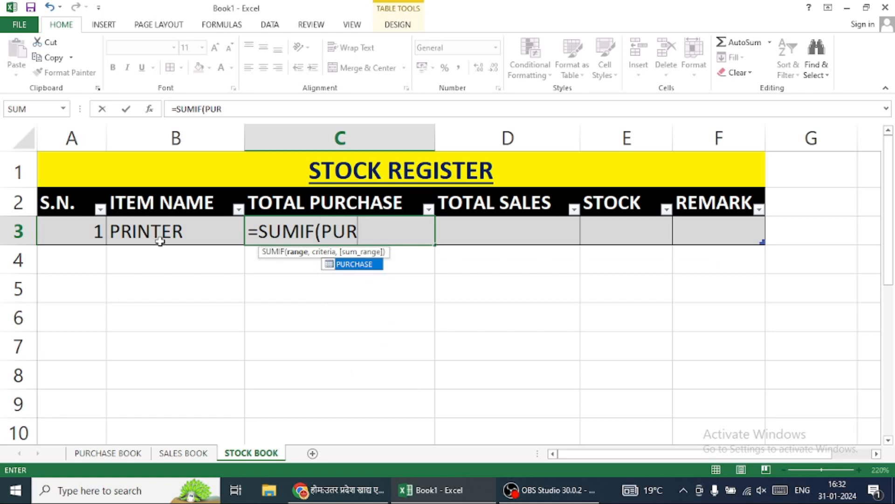
{"action": "key", "text": "Tab"}
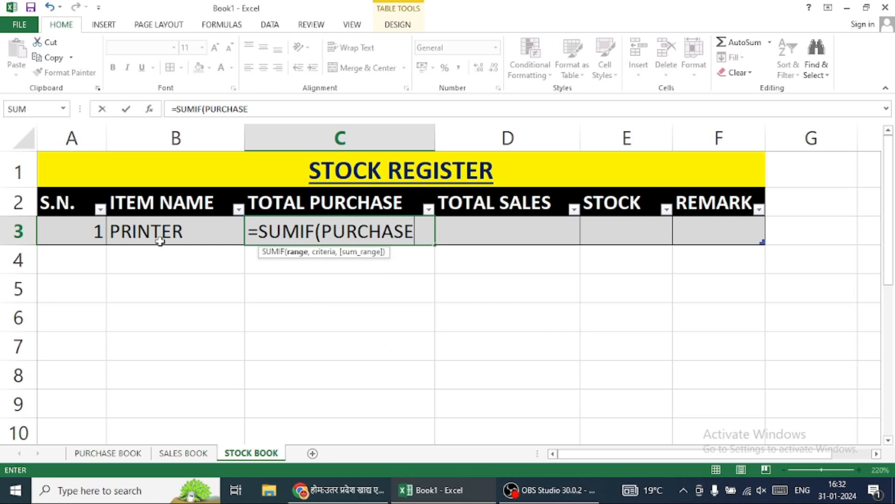
{"action": "type", "text": "["}
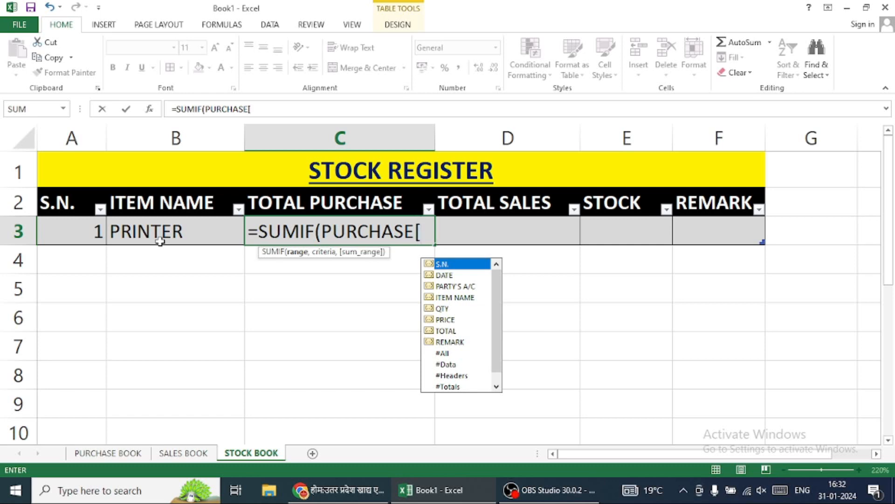
{"action": "key", "text": "Down"}
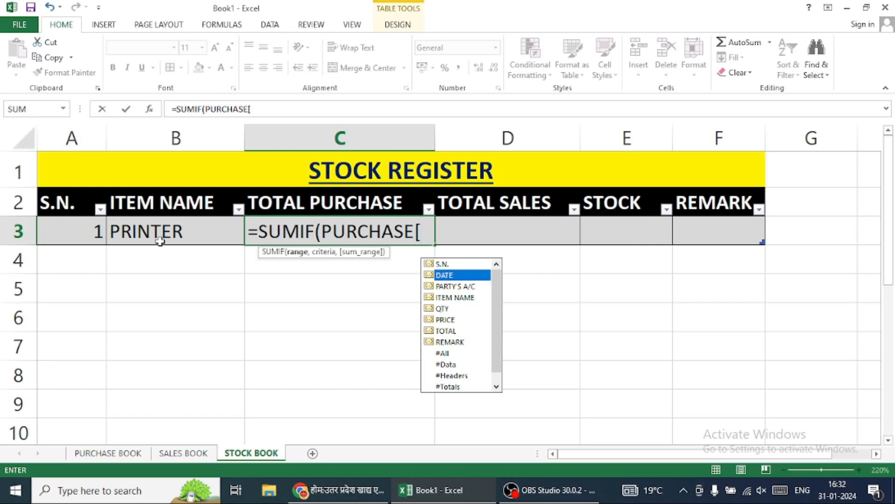
{"action": "key", "text": "Down"}
{"action": "key", "text": "Down"}
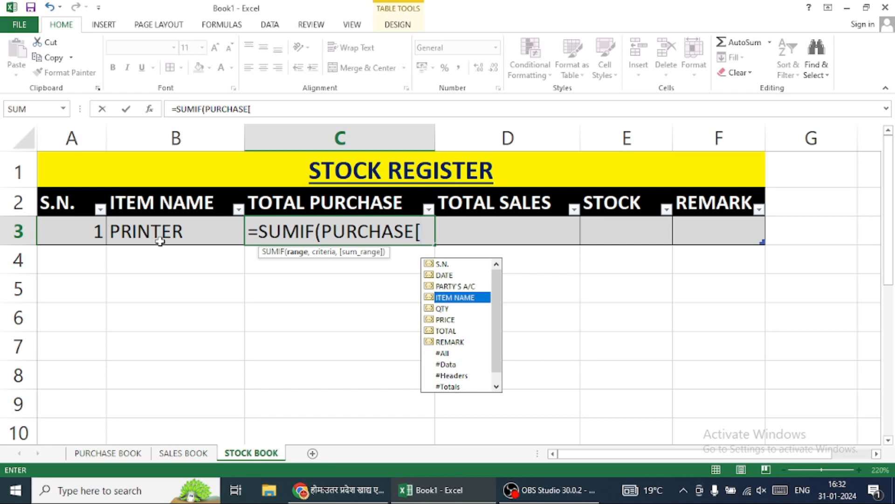
{"action": "key", "text": "Tab"}
{"action": "type", "text": "]"}
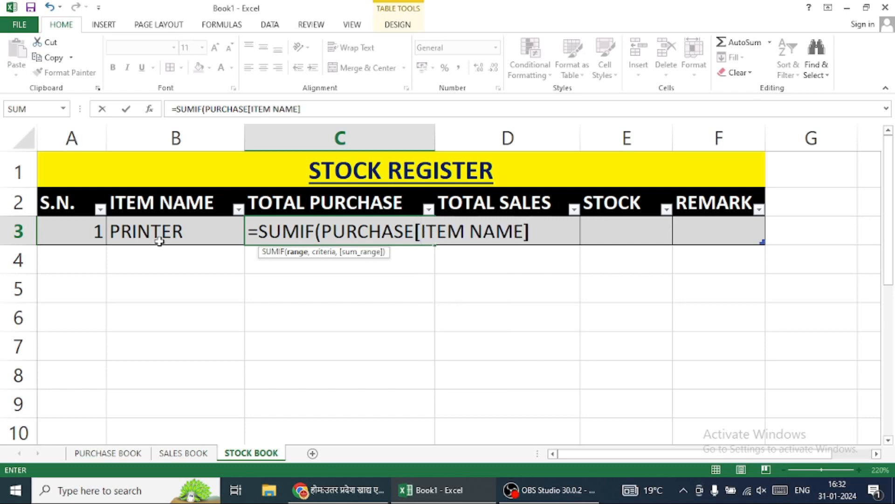
{"action": "type", "text": ","}
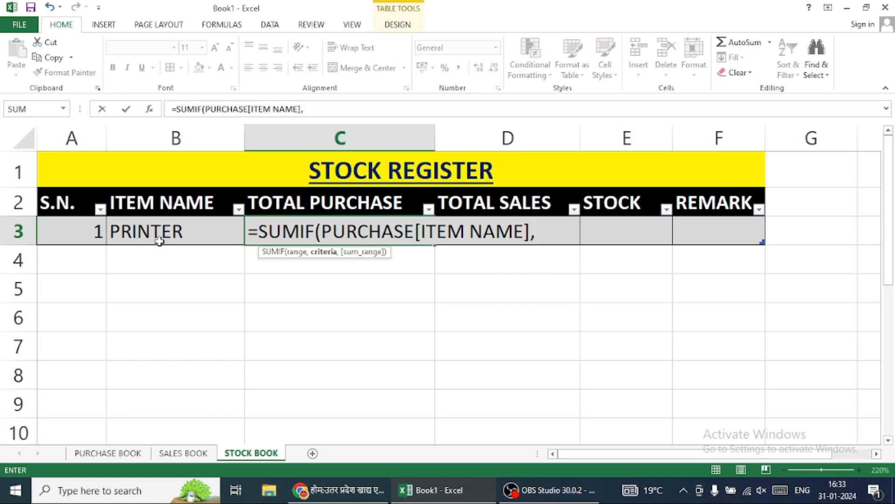
{"action": "left_click", "coordinate": [159, 230]}
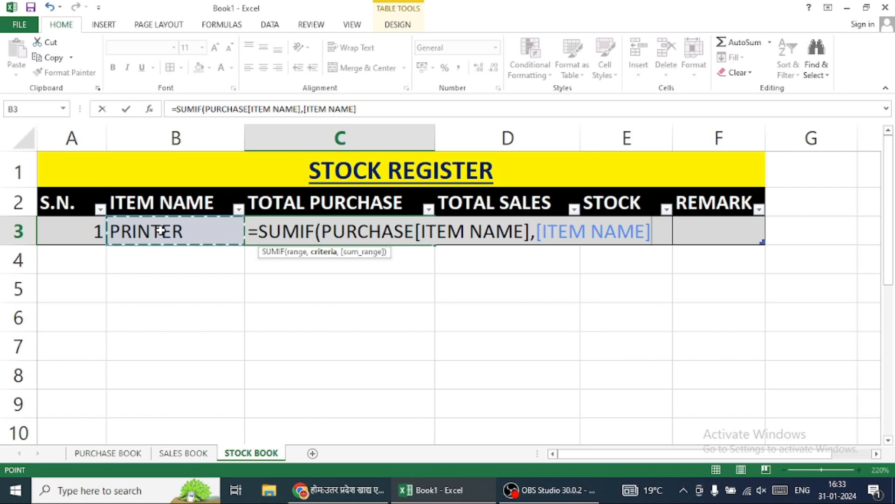
{"action": "type", "text": ",PURCHASE[QTY"}
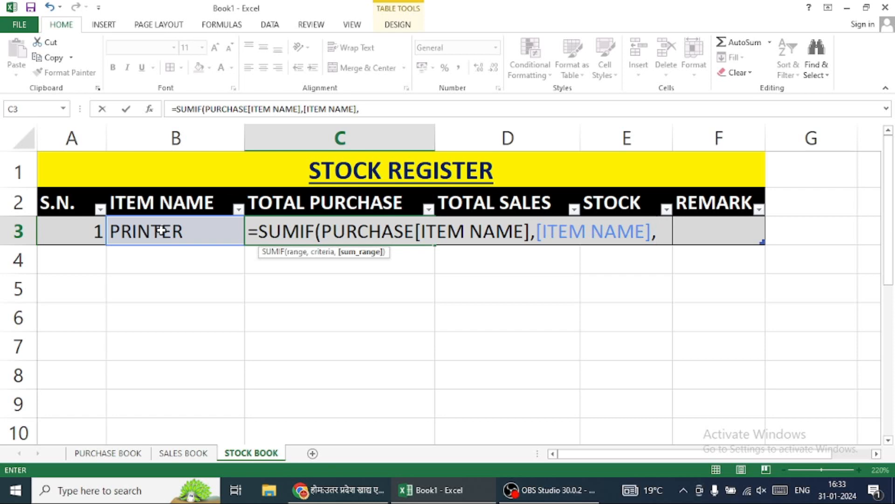
Complete C3 as =SUMIF(PURCHASE[ITEM NAME],[ITEM NAME],PURCHASE[QTY]), giving PRINTER a total purchase of 6
{"action": "type", "text": "PURCHASE"}
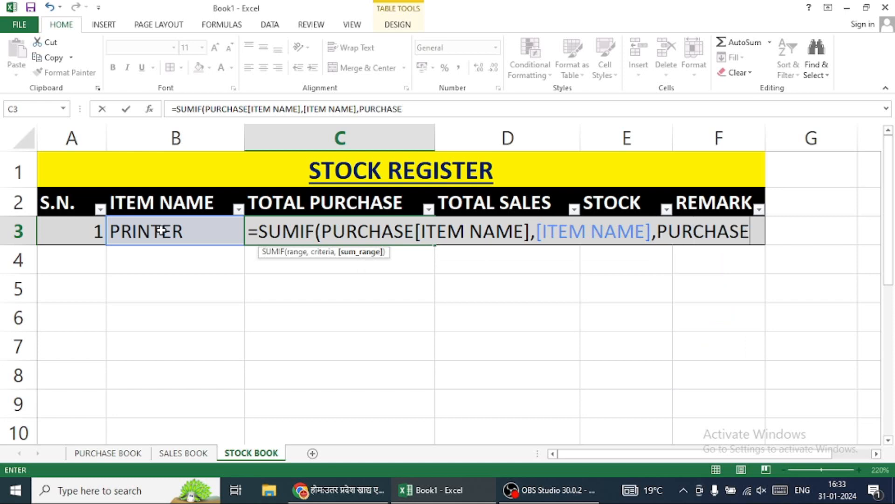
{"action": "type", "text": "["}
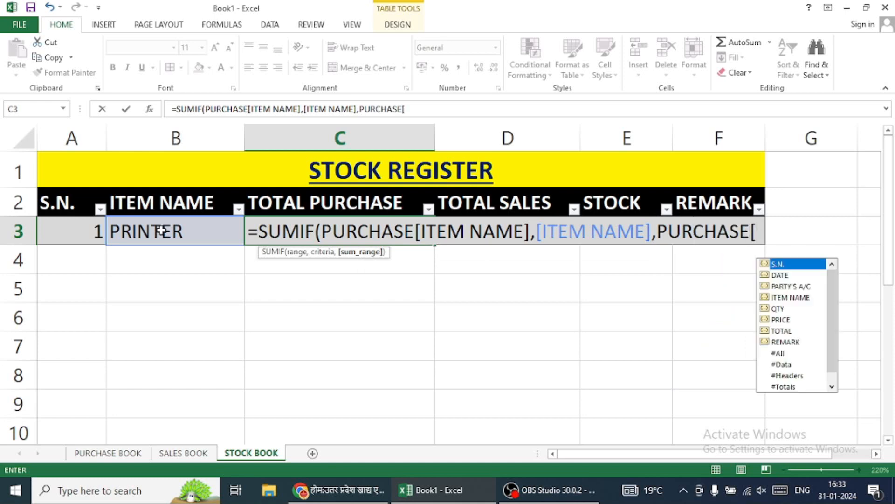
{"action": "type", "text": "QTY"}
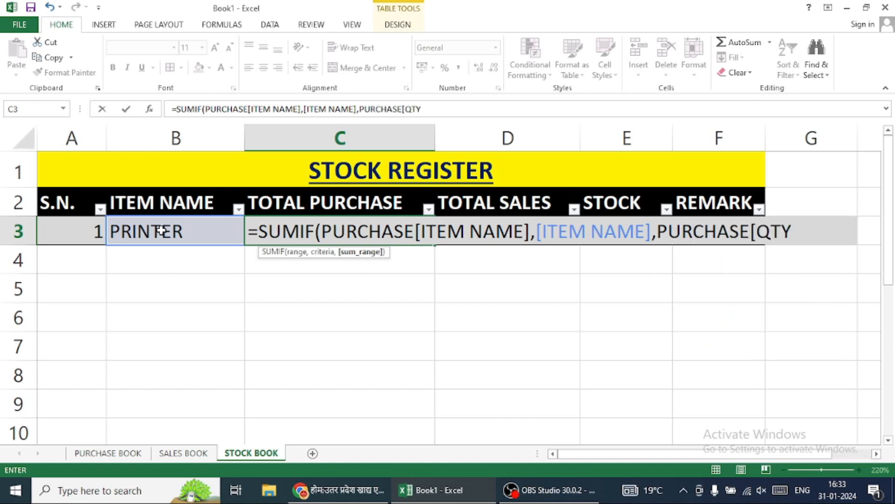
{"action": "type", "text": "])"}
{"action": "key", "text": "Return"}
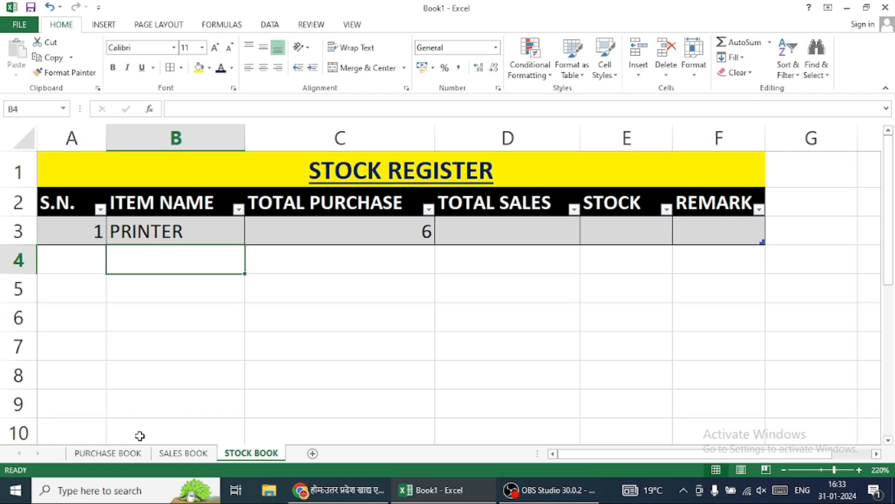
In PURCHASE BOOK, check the quantities of the two existing PRINTER purchases
{"action": "left_click", "coordinate": [112, 453]}
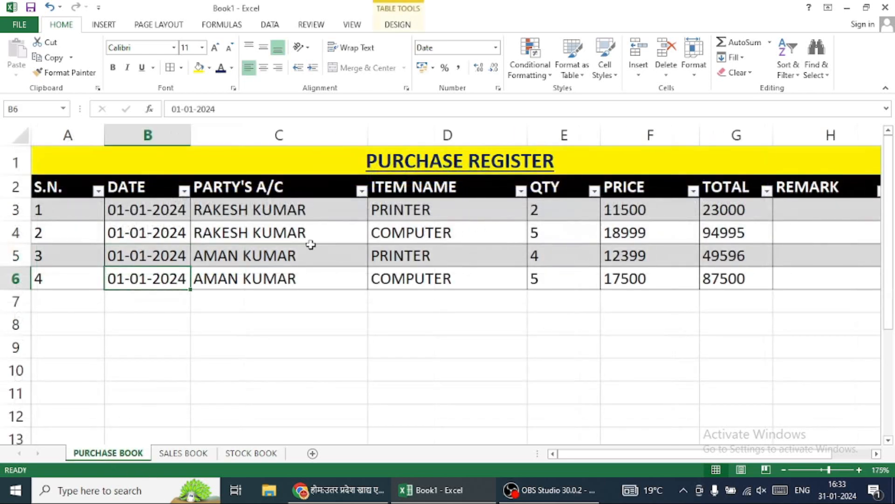
{"action": "left_click", "coordinate": [386, 214]}
{"action": "left_click", "coordinate": [544, 212]}
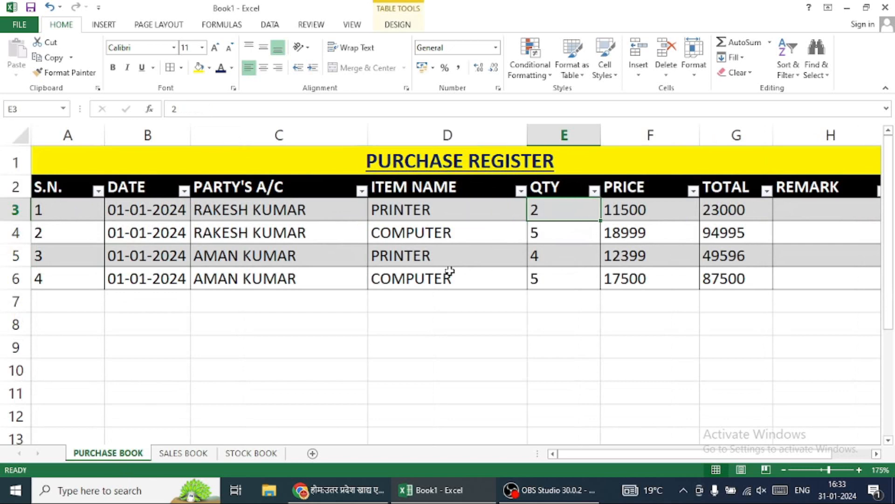
{"action": "left_click", "coordinate": [452, 255]}
{"action": "left_click", "coordinate": [551, 256]}
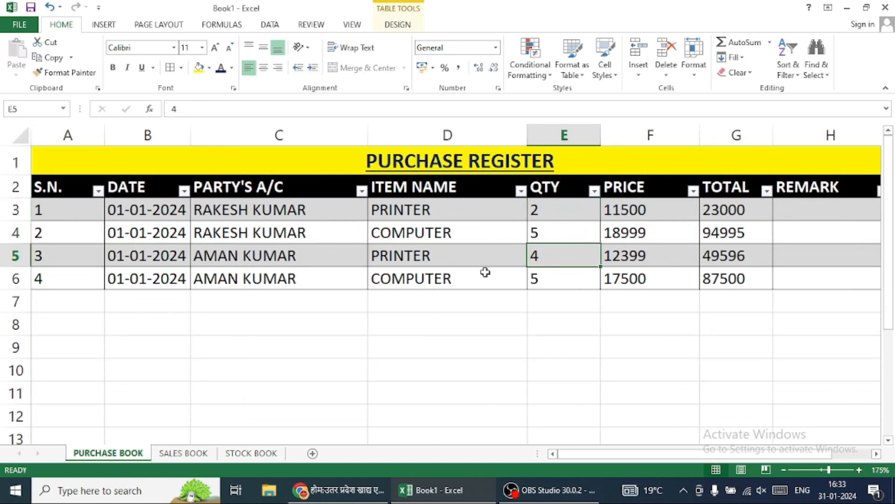
Add purchase row 7 dated 02-01-2024 with the party's name, 2 PRINTER at 11500
{"action": "left_click", "coordinate": [261, 303]}
{"action": "left_click", "coordinate": [133, 320]}
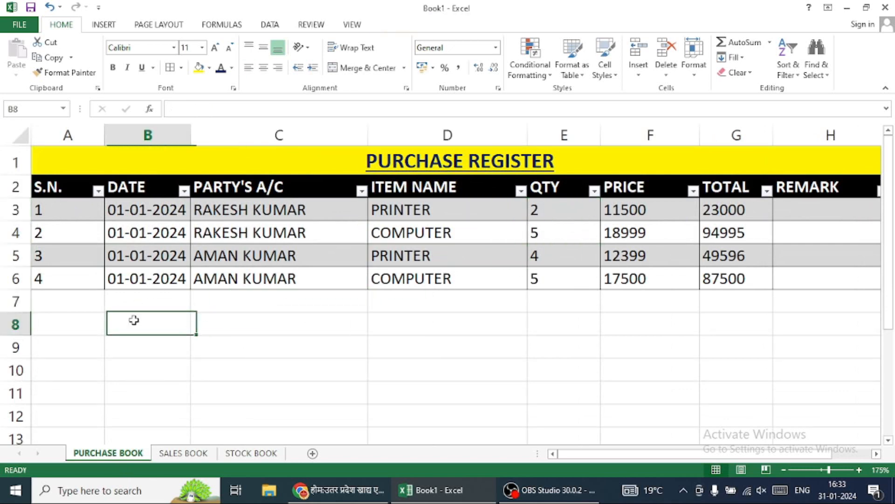
{"action": "left_click", "coordinate": [136, 298]}
{"action": "type", "text": "2-01-202"}
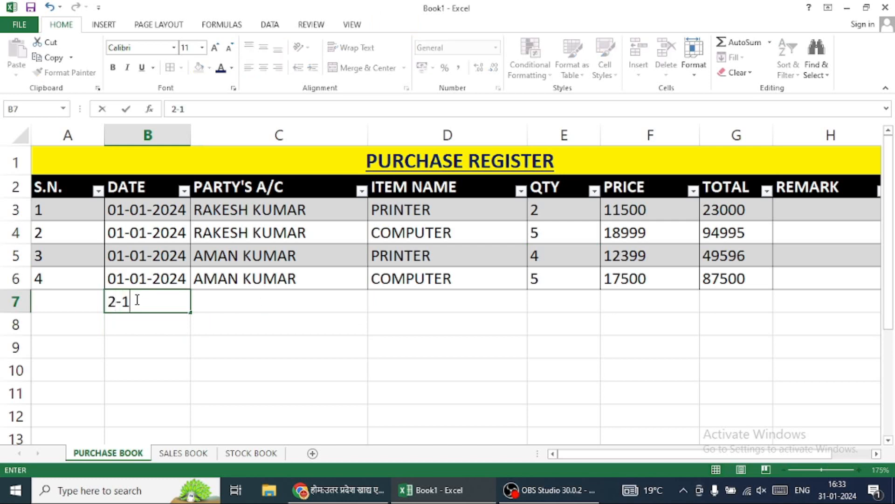
{"action": "type", "text": "4"}
{"action": "key", "text": "Tab"}
{"action": "type", "text": "AN"}
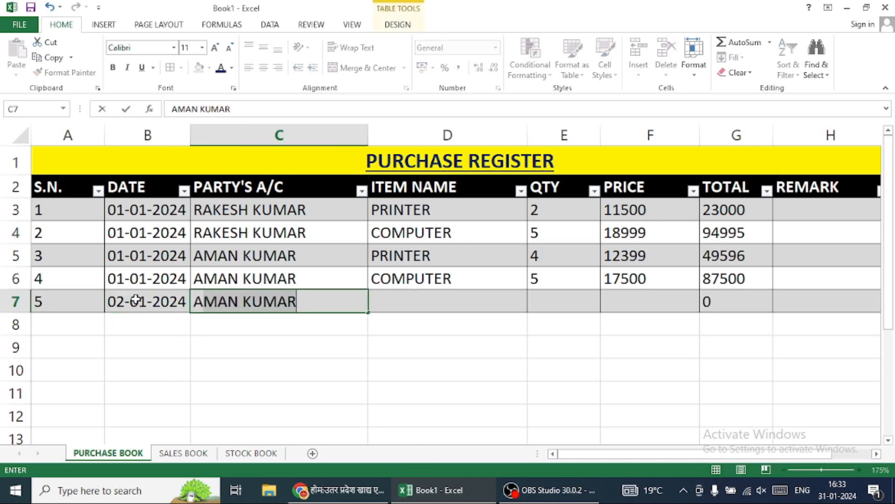
{"action": "type", "text": "TIMA"}
{"action": "key", "text": "Tab"}
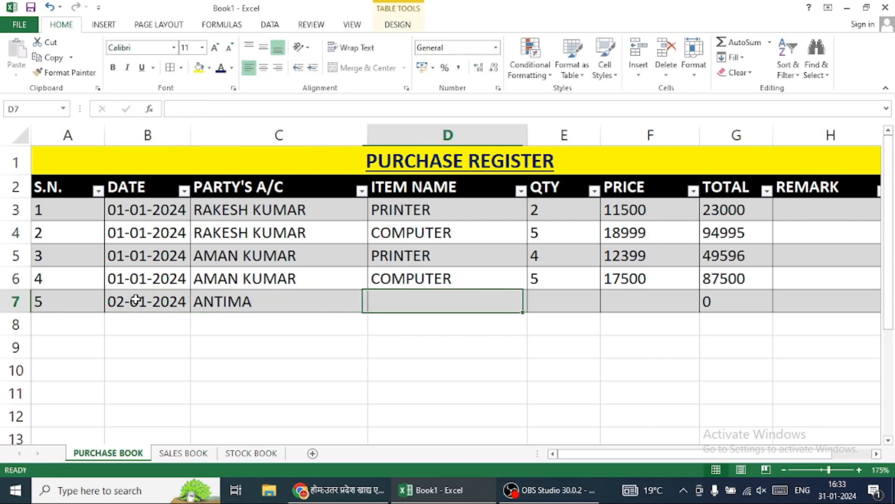
{"action": "type", "text": "PRINTER"}
{"action": "key", "text": "Tab"}
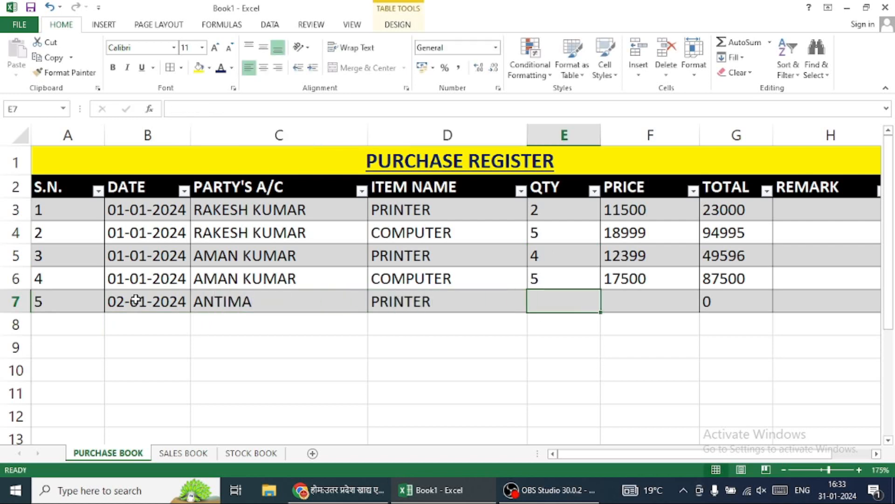
{"action": "type", "text": "2"}
{"action": "key", "text": "Tab"}
{"action": "type", "text": "11500"}
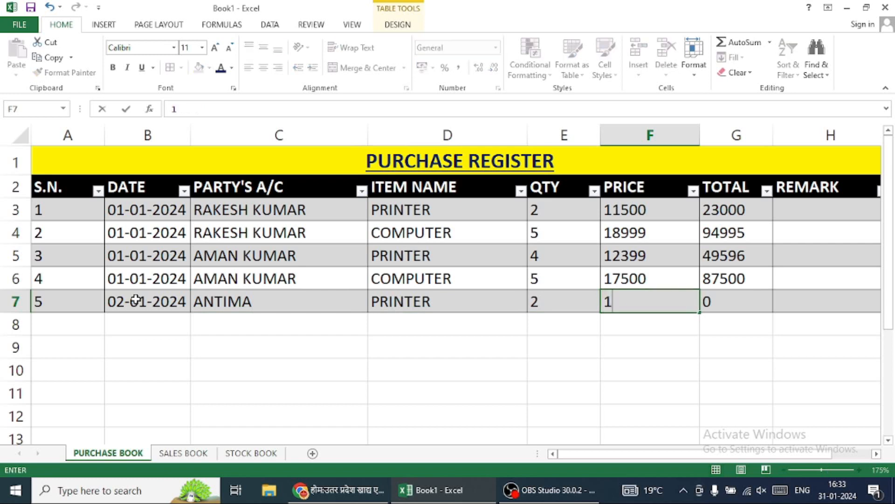
{"action": "key", "text": "Tab"}
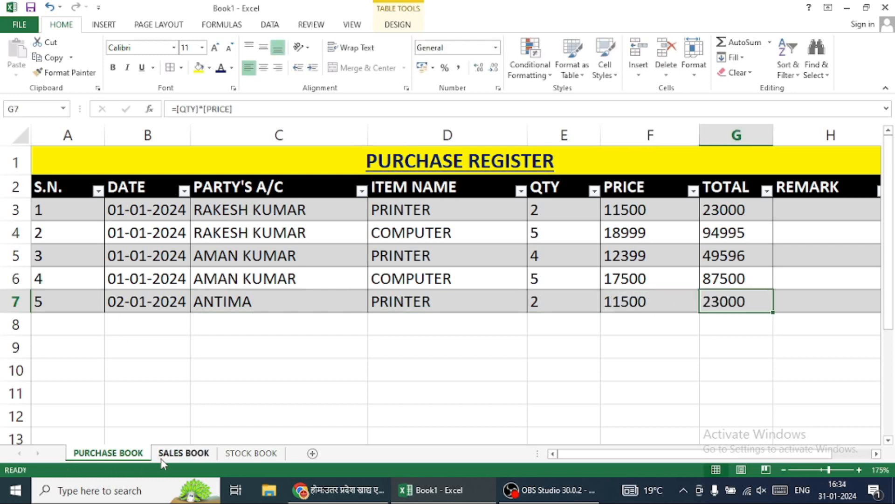
{"action": "left_click", "coordinate": [250, 452]}
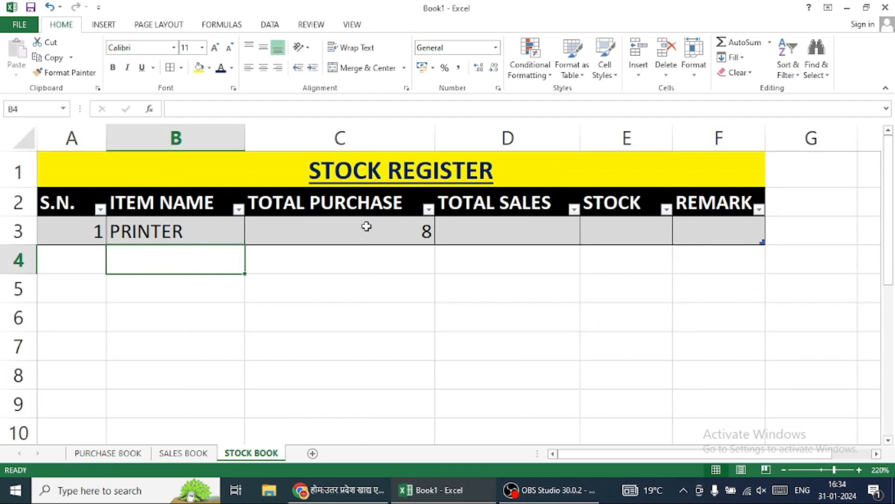
Enter =SUMIF(SALES[ITEM NAME],[ITEM NAME],SALES[QTY]) in D3, giving PRINTER total sales of 2
{"action": "left_click", "coordinate": [488, 230]}
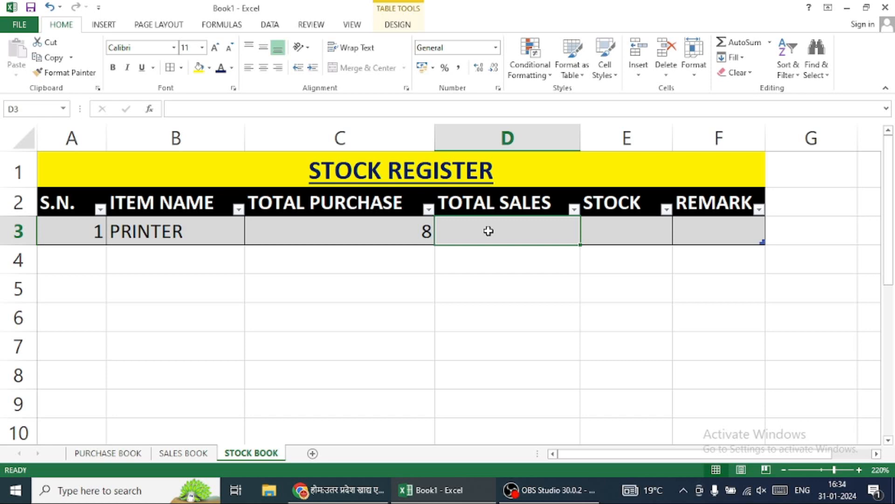
{"action": "type", "text": "="}
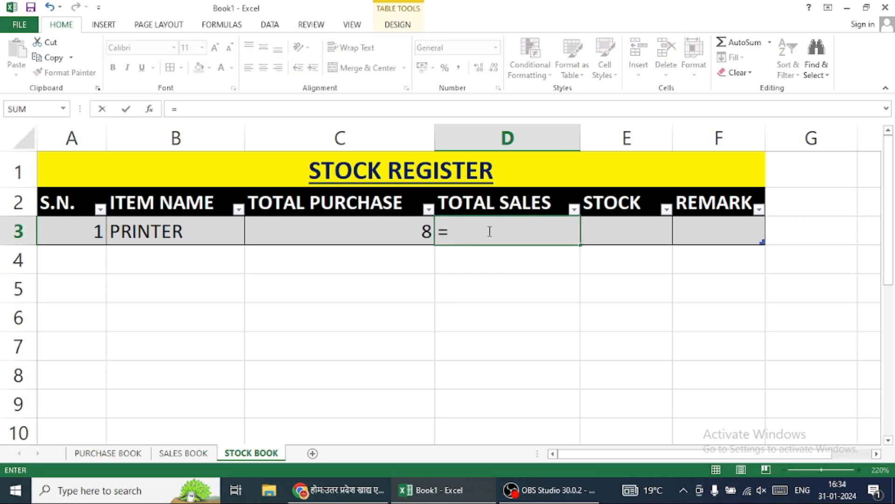
{"action": "type", "text": "SUMIF("}
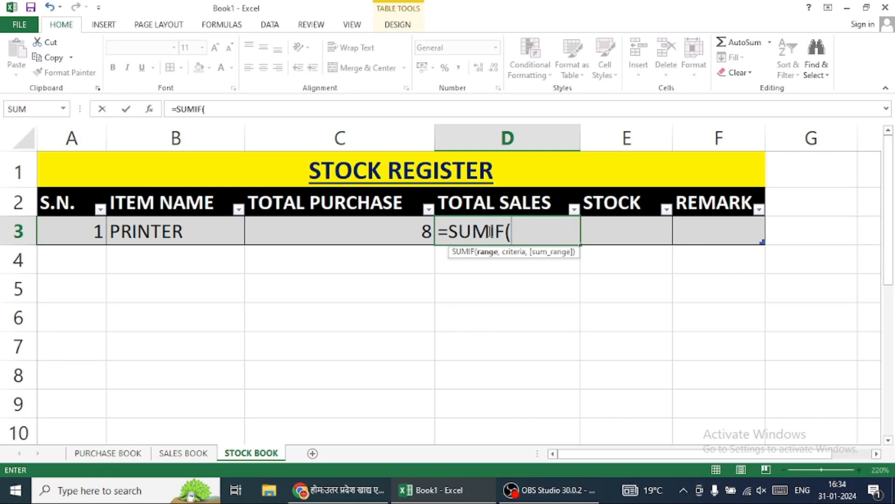
{"action": "type", "text": "SA"}
{"action": "key", "text": "Tab"}
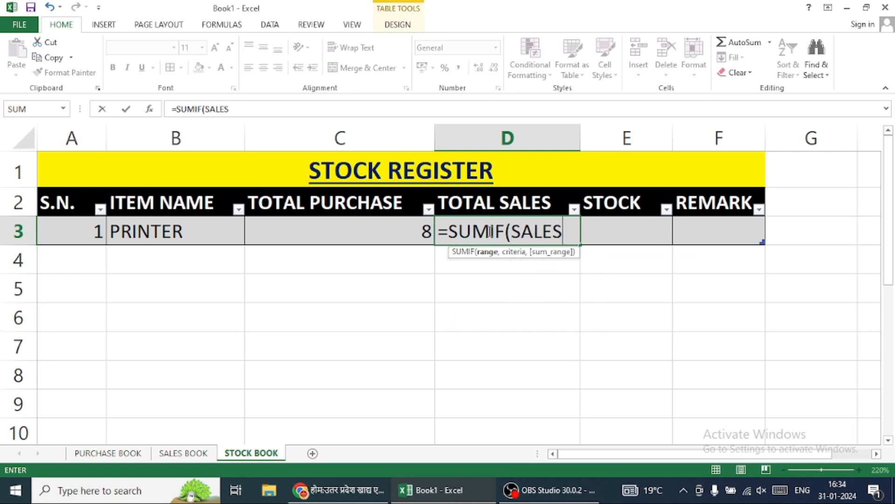
{"action": "type", "text": "["}
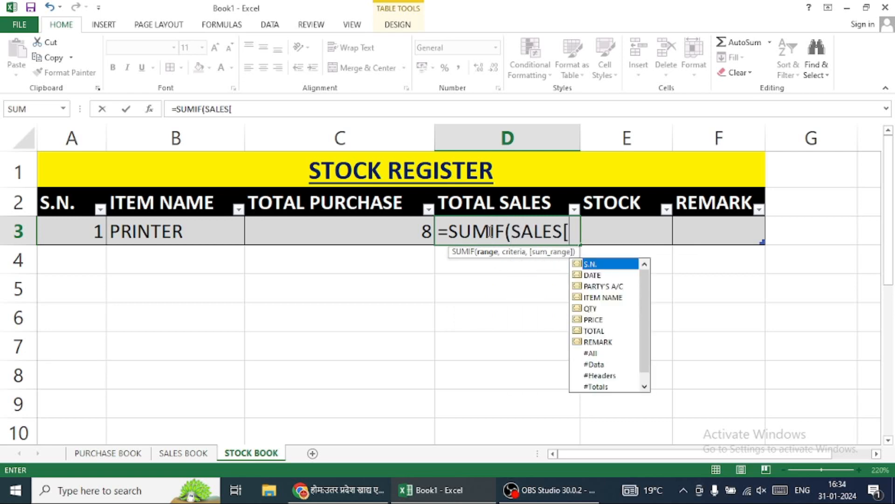
{"action": "type", "text": "I"}
{"action": "key", "text": "Tab"}
{"action": "type", "text": "]"}
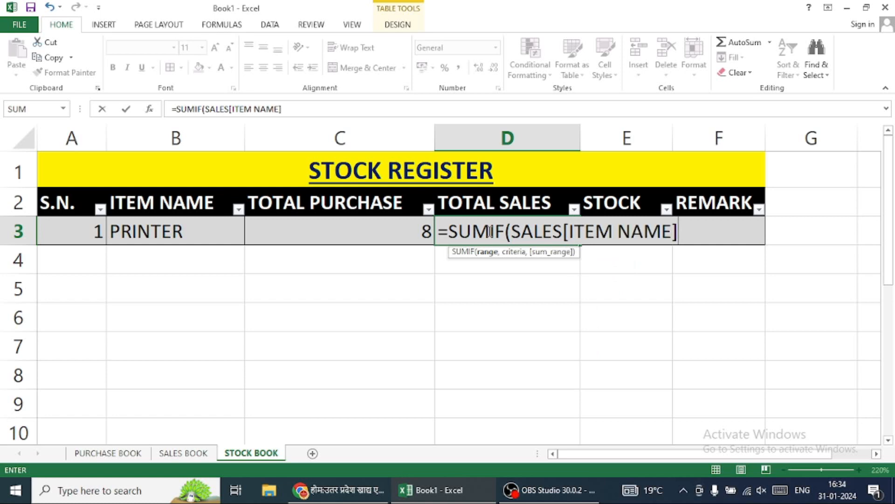
{"action": "type", "text": ","}
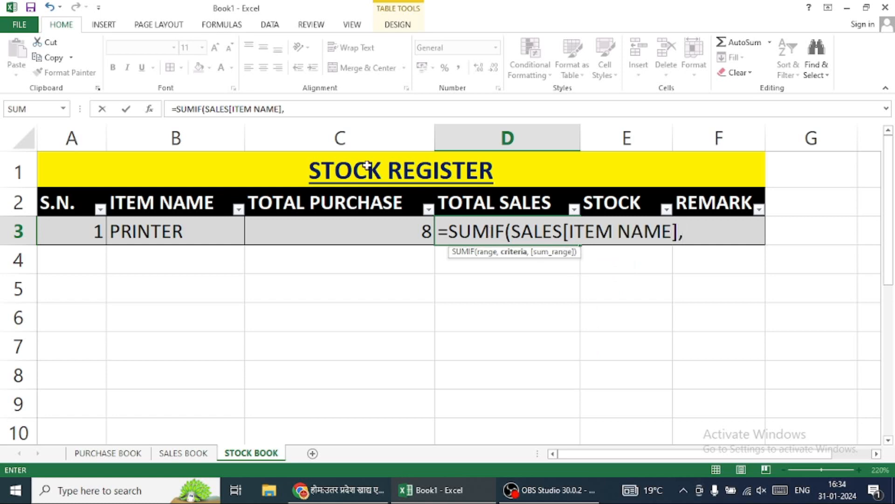
{"action": "left_click", "coordinate": [214, 238]}
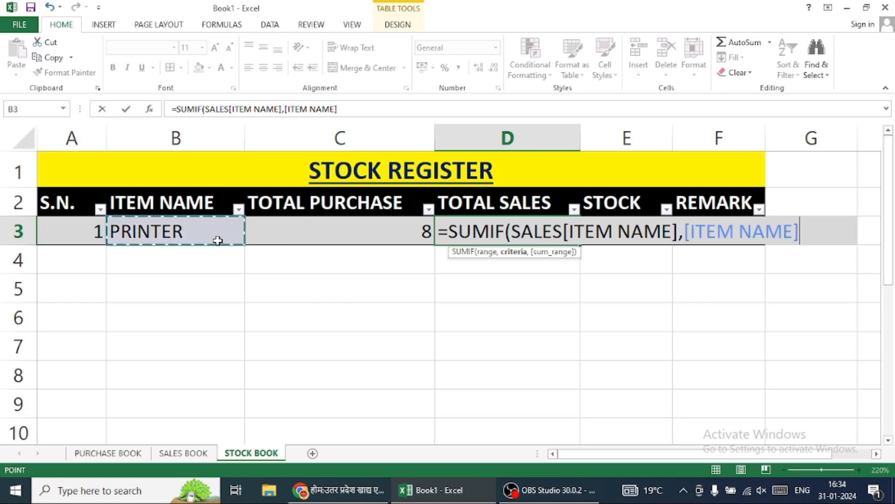
{"action": "type", "text": ","}
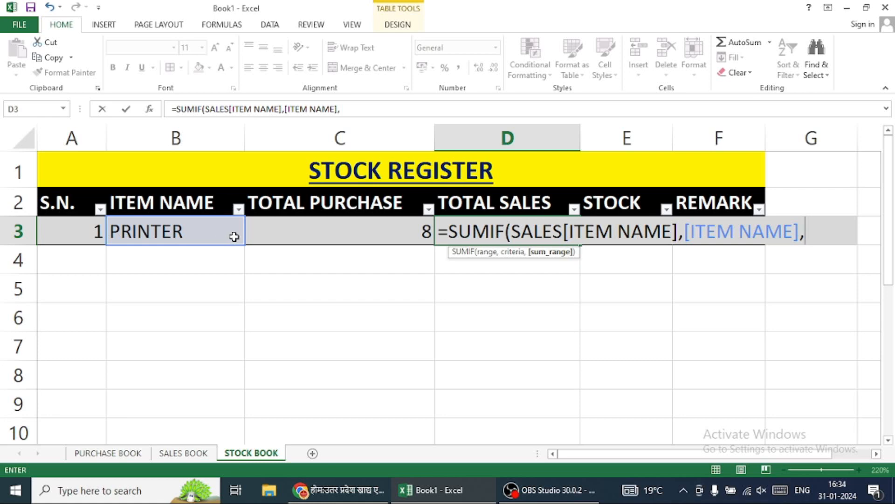
{"action": "type", "text": "SA"}
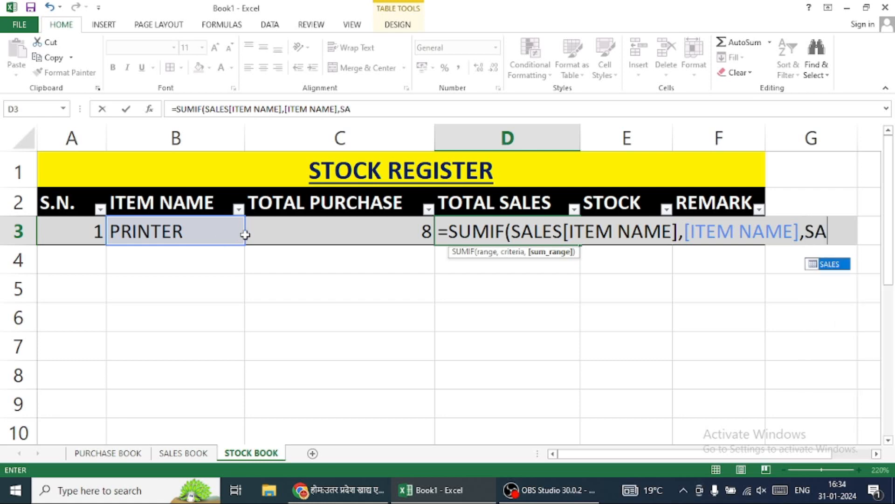
{"action": "type", "text": "LES["}
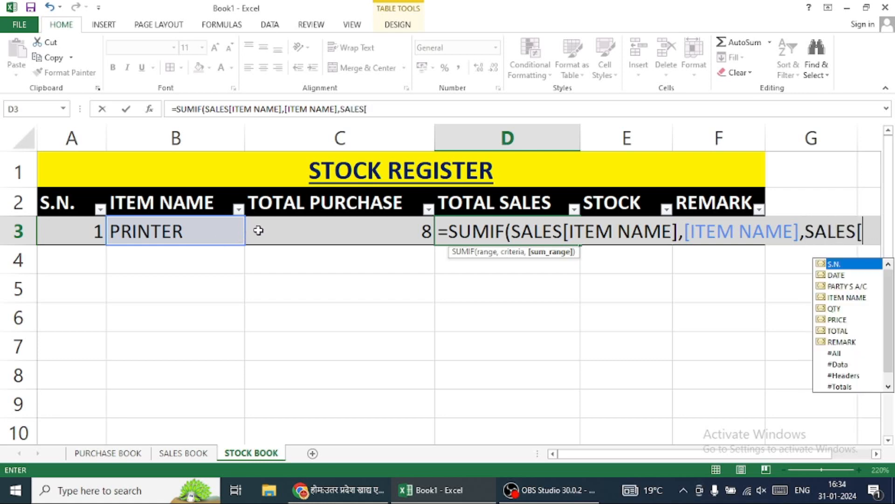
{"action": "type", "text": "QTY"}
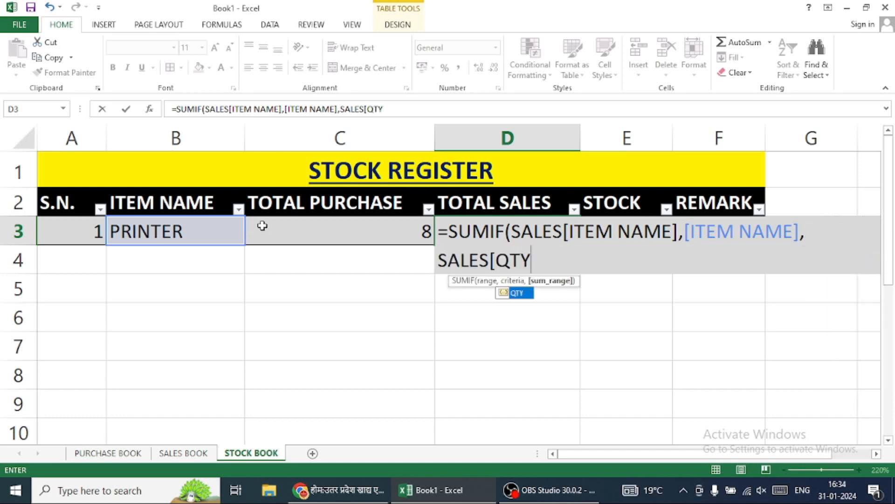
{"action": "key", "text": "Tab"}
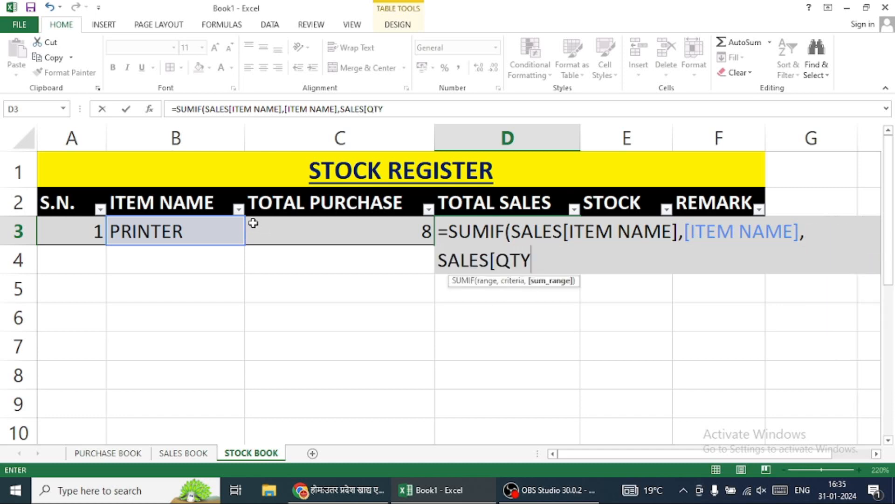
{"action": "type", "text": "]"}
{"action": "key", "text": "Return"}
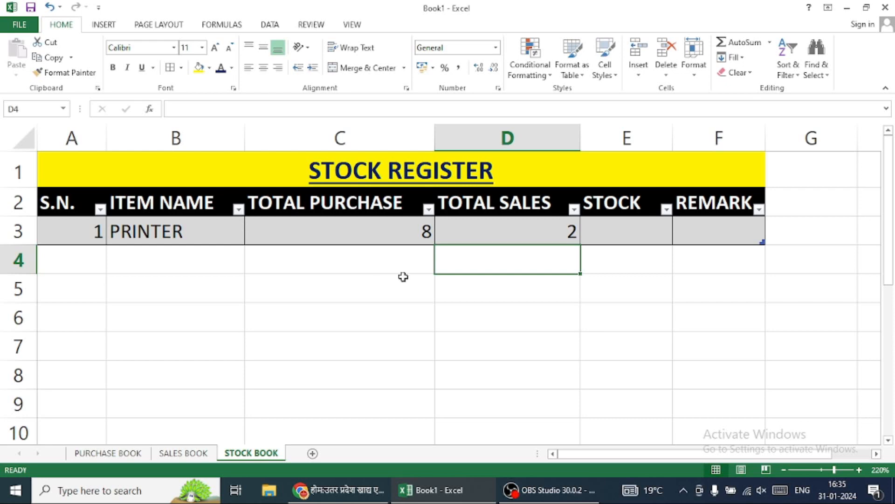
Set E3 to =[TOTAL PURCHASE]-[TOTAL SALES], giving PRINTER a stock of 6
{"action": "left_click", "coordinate": [626, 224]}
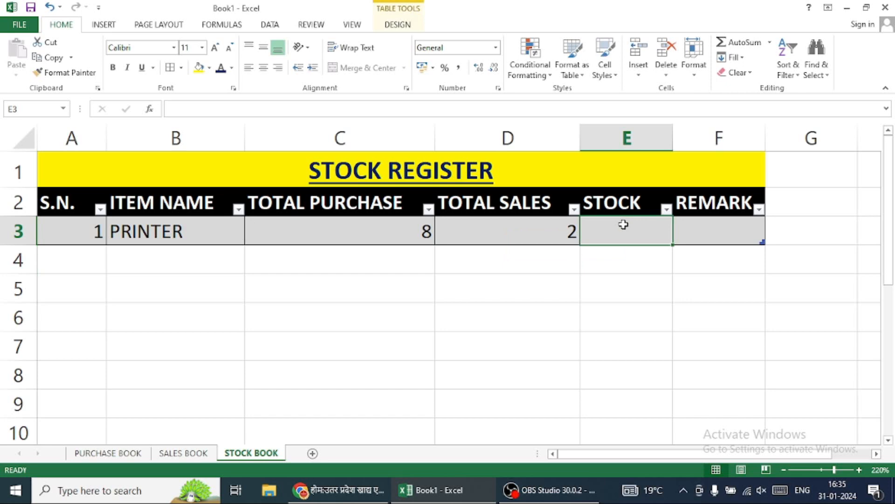
{"action": "type", "text": "="}
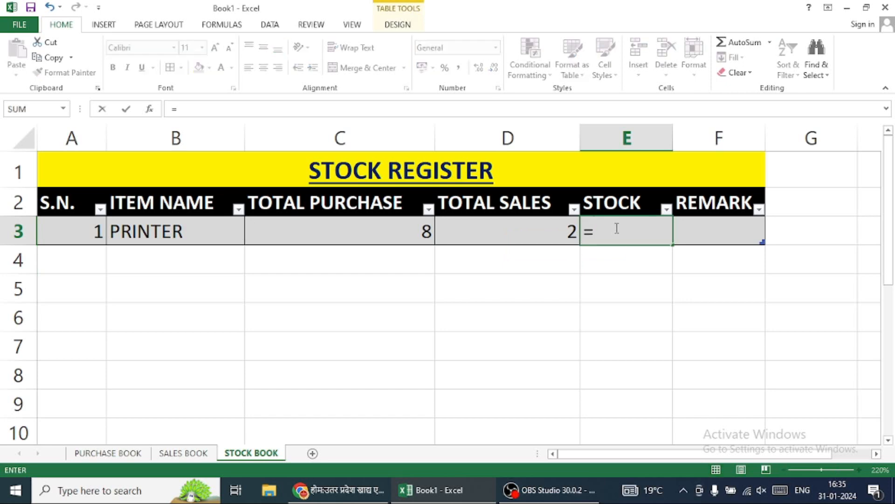
{"action": "left_click", "coordinate": [357, 233]}
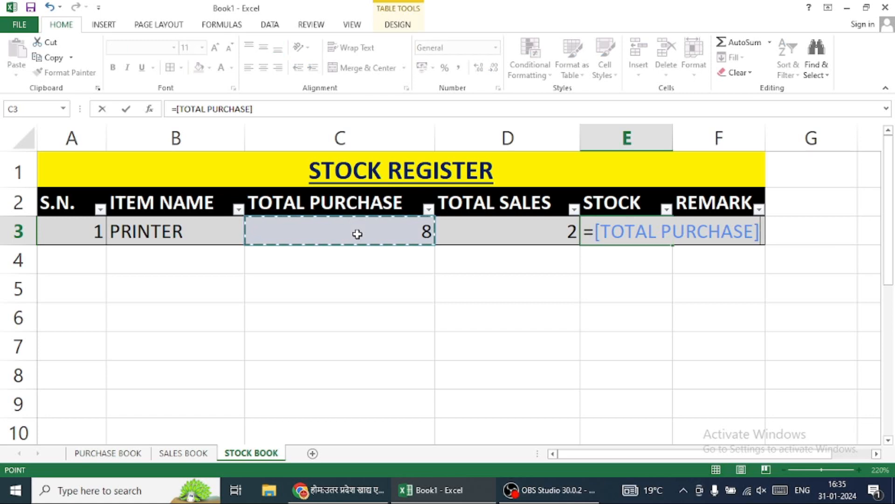
{"action": "type", "text": "-"}
{"action": "left_click", "coordinate": [490, 237]}
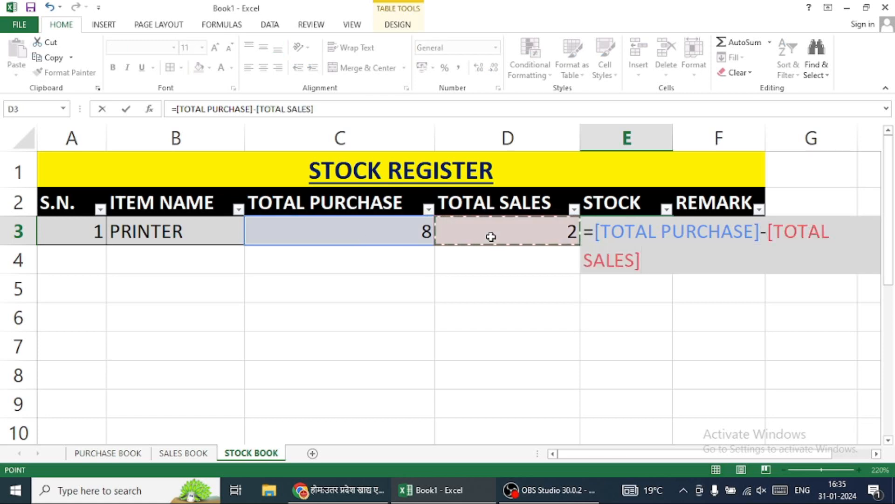
{"action": "key", "text": "Return"}
{"action": "left_click", "coordinate": [142, 254]}
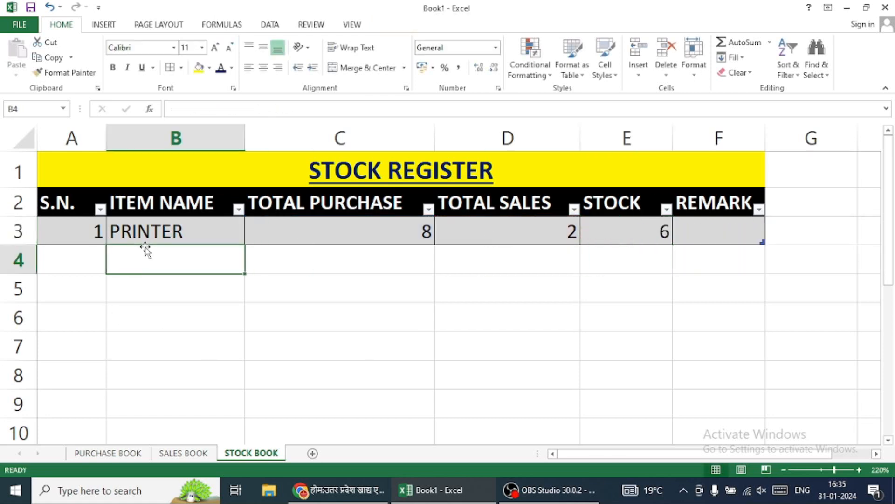
Enter COMPUTER in B4 and, after correcting the entry, LAPTOP in B5
{"action": "type", "text": "COMPUTER"}
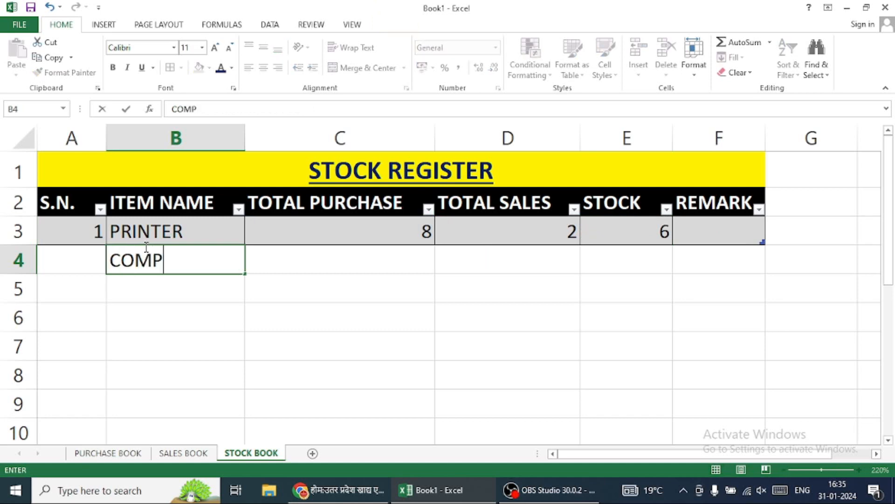
{"action": "key", "text": "Return"}
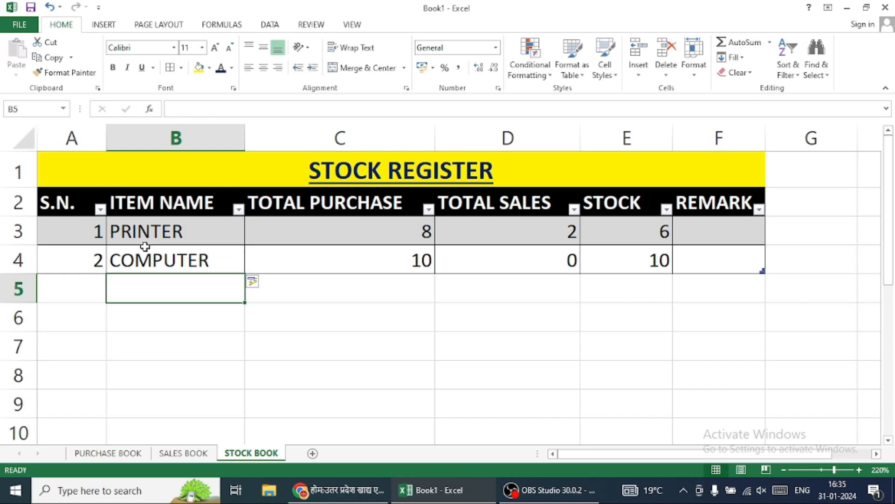
{"action": "type", "text": "MOBIL"}
{"action": "key", "text": "Return"}
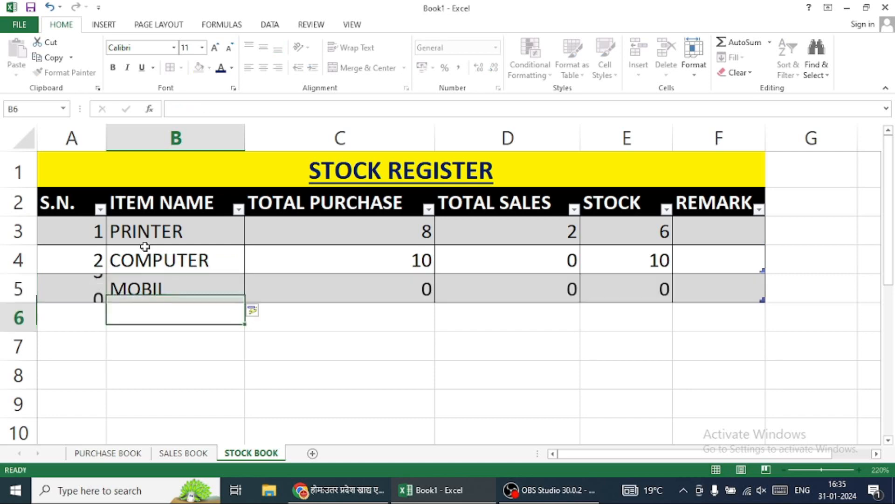
{"action": "key", "text": "Up"}
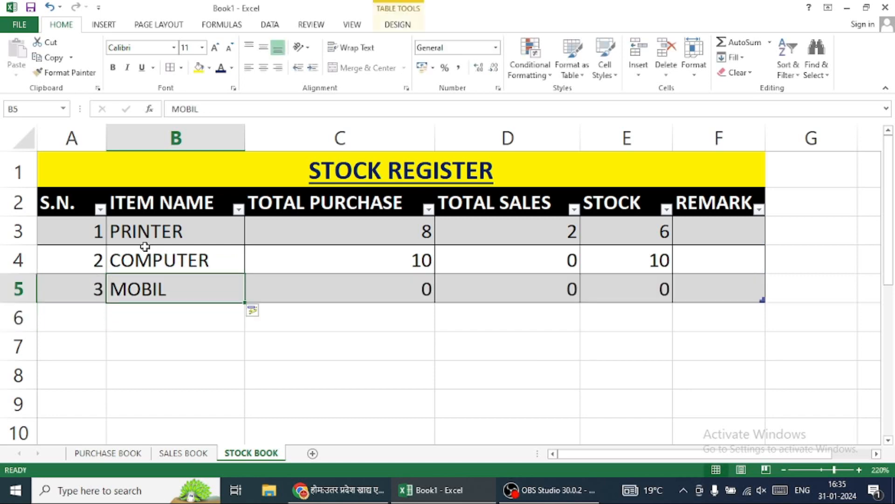
{"action": "type", "text": "MOBILE"}
{"action": "key", "text": "Return"}
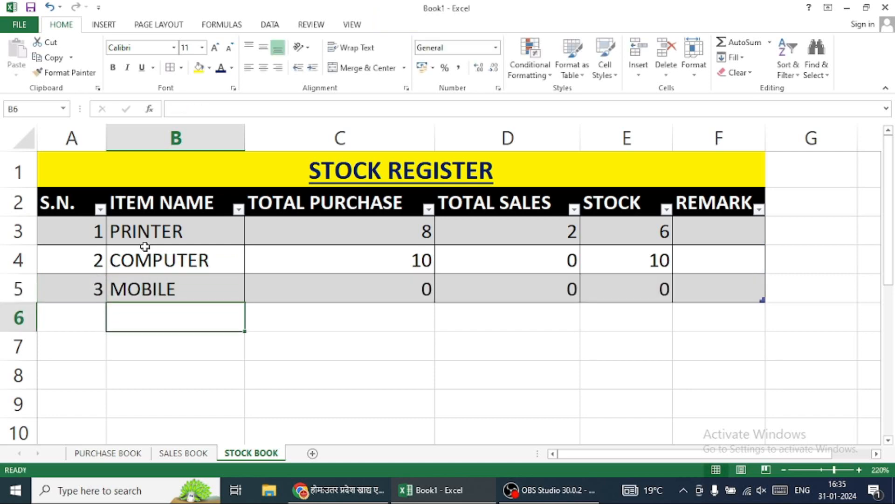
{"action": "key", "text": "Up"}
{"action": "type", "text": "LAPTOP"}
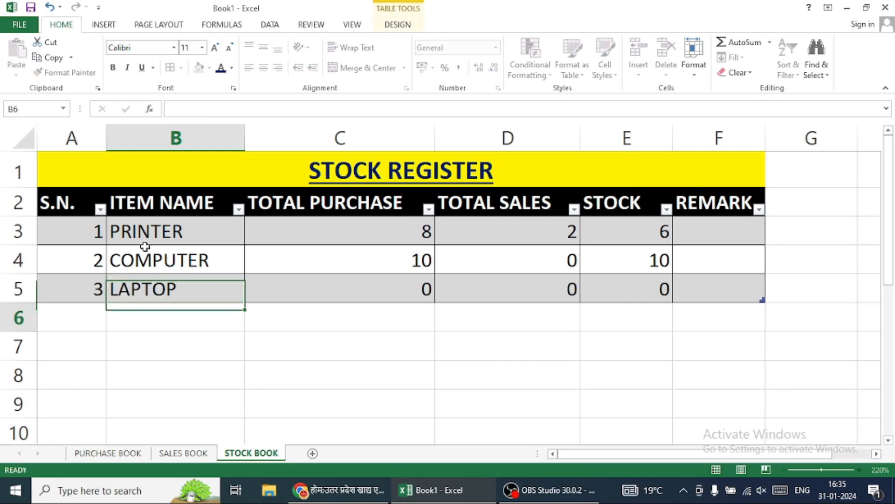
{"action": "key", "text": "Return"}
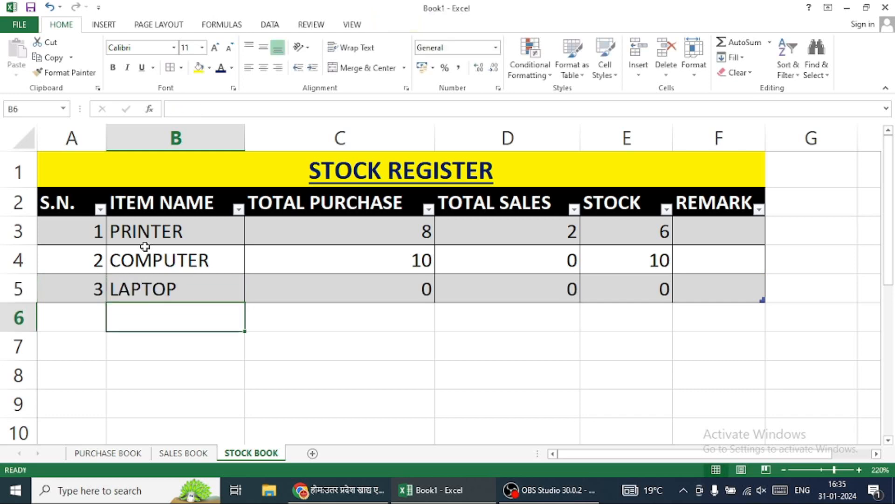
After glancing at PURCHASE BOOK, enter MOBILE in B6 as the fourth item
{"action": "left_click", "coordinate": [124, 455]}
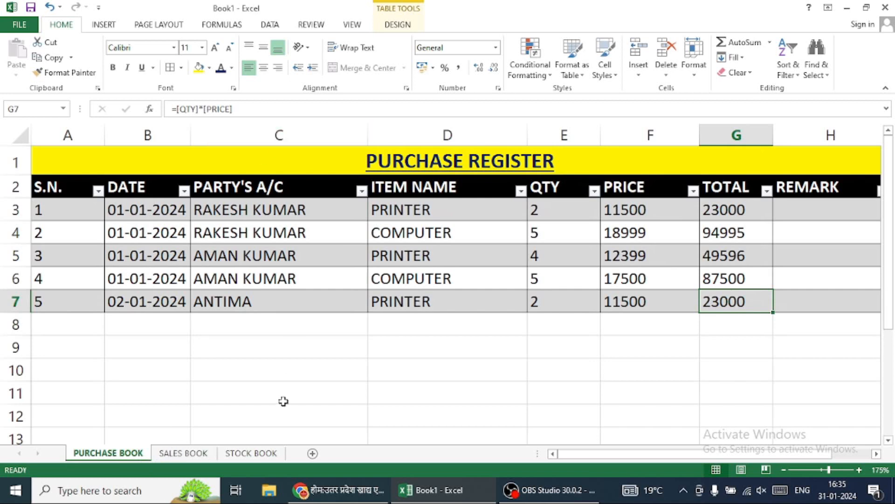
{"action": "left_click", "coordinate": [280, 459]}
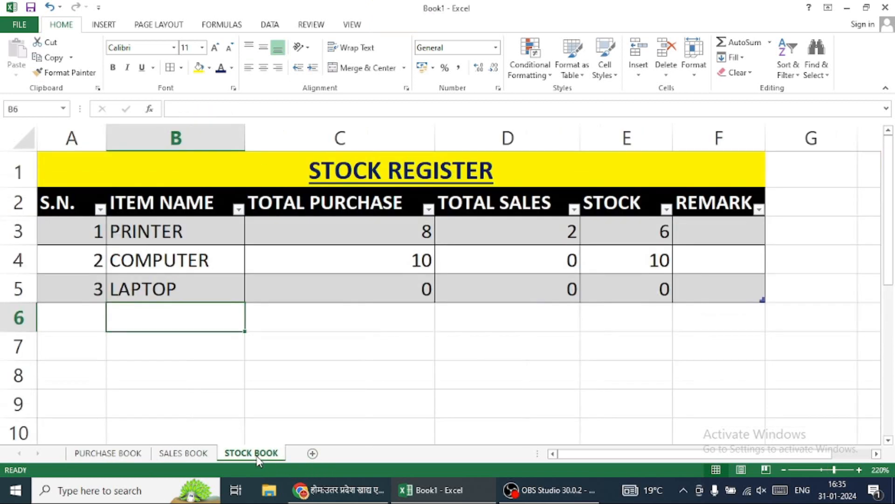
{"action": "double_click", "coordinate": [129, 313]}
{"action": "type", "text": "MOBILE"}
{"action": "key", "text": "Return"}
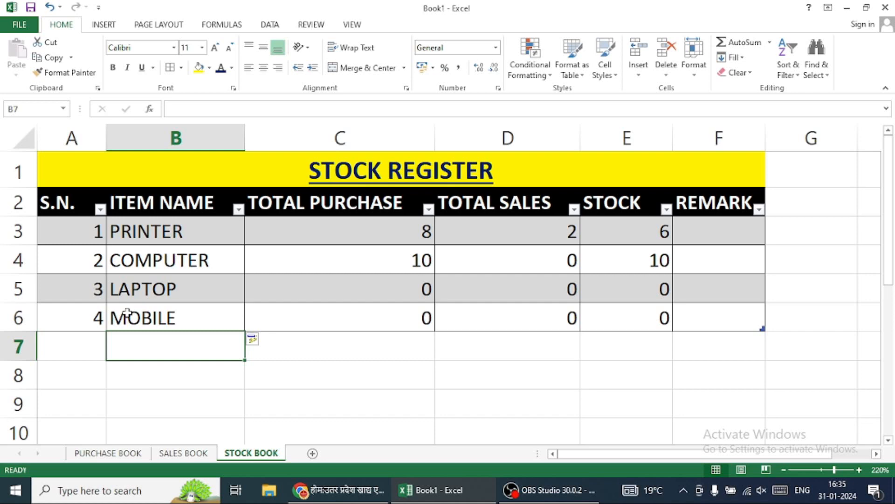
In PURCHASE BOOK, add row 8 for 10 LAPTOP at 16999, copying date and party down
{"action": "left_click", "coordinate": [107, 453]}
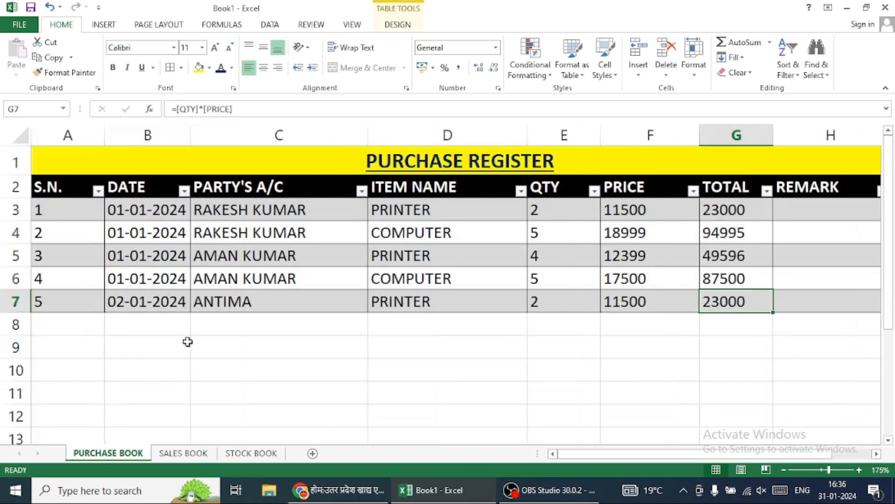
{"action": "left_click", "coordinate": [148, 327]}
{"action": "key", "text": "ctrl+d"}
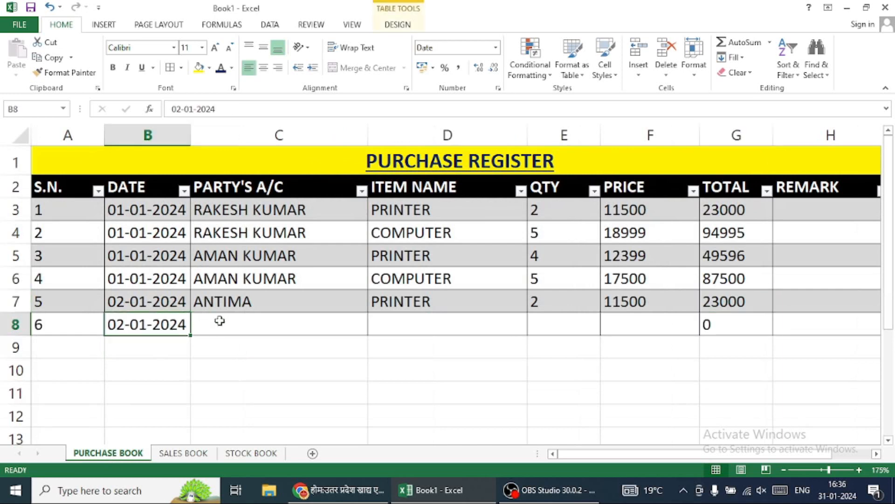
{"action": "left_click", "coordinate": [222, 320]}
{"action": "key", "text": "ctrl+d"}
{"action": "left_click", "coordinate": [440, 330]}
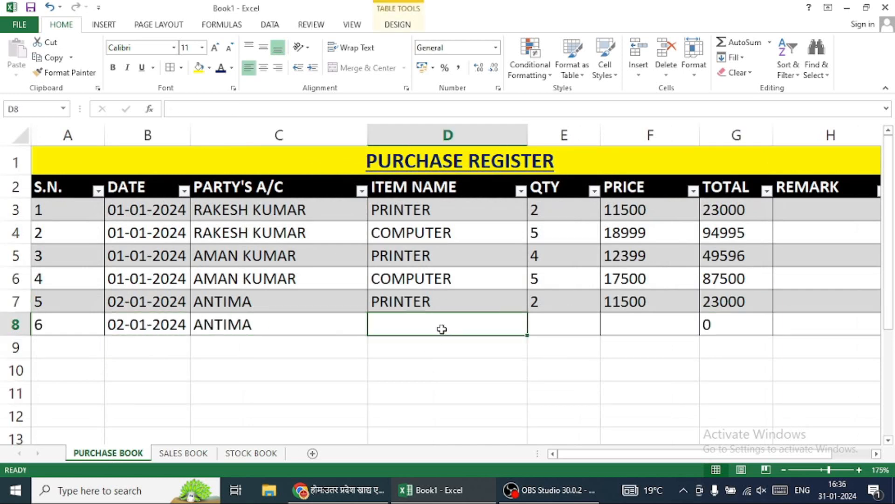
{"action": "type", "text": "LAPTOP"}
{"action": "key", "text": "Tab"}
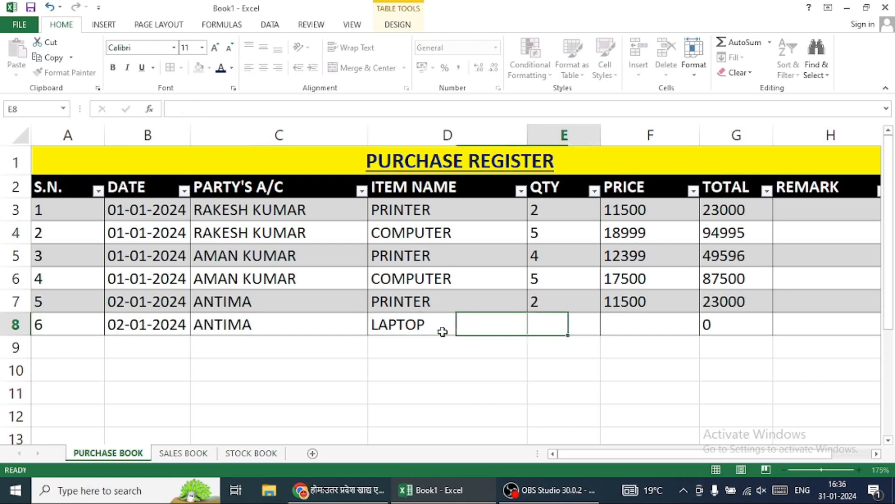
{"action": "type", "text": "10"}
{"action": "key", "text": "Tab"}
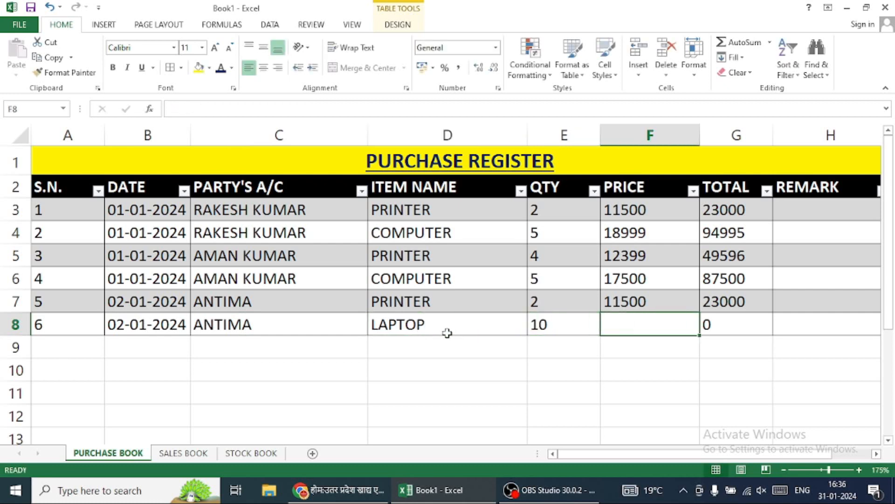
{"action": "type", "text": "16999"}
{"action": "key", "text": "Tab"}
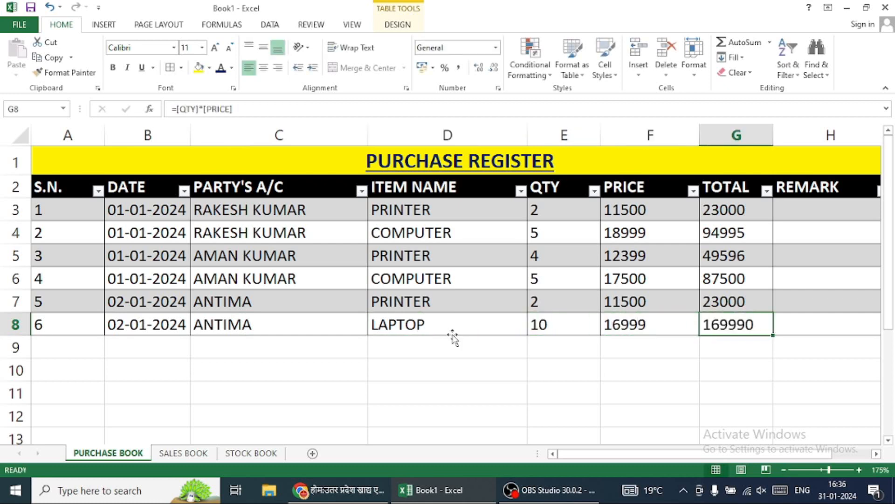
Add the next purchase row for 15 MOBILE at 12500 with copied date and party
{"action": "left_click", "coordinate": [225, 348]}
{"action": "key", "text": "ctrl+d"}
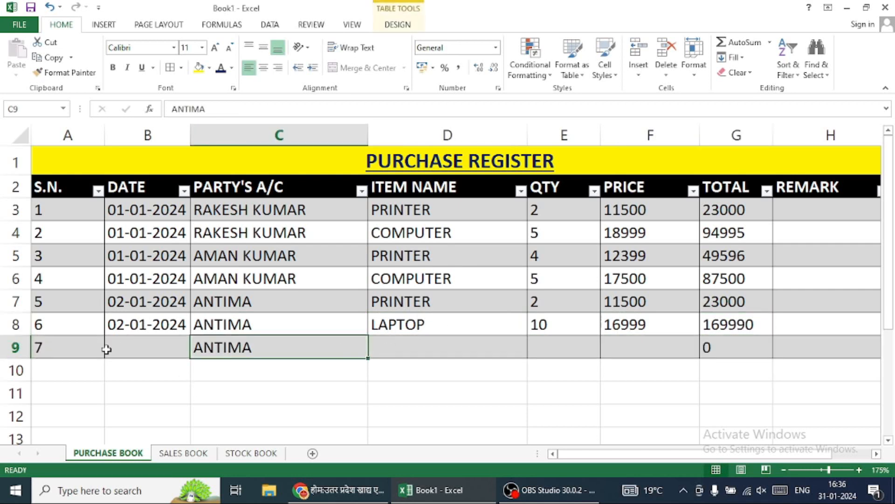
{"action": "left_click", "coordinate": [108, 351]}
{"action": "key", "text": "ctrl+d"}
{"action": "left_click", "coordinate": [398, 363]}
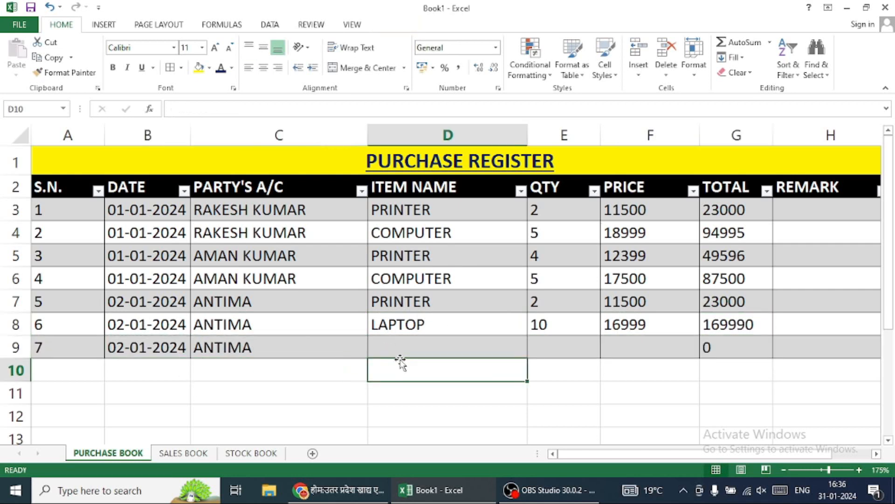
{"action": "left_click", "coordinate": [403, 351]}
{"action": "type", "text": "MOBILE"}
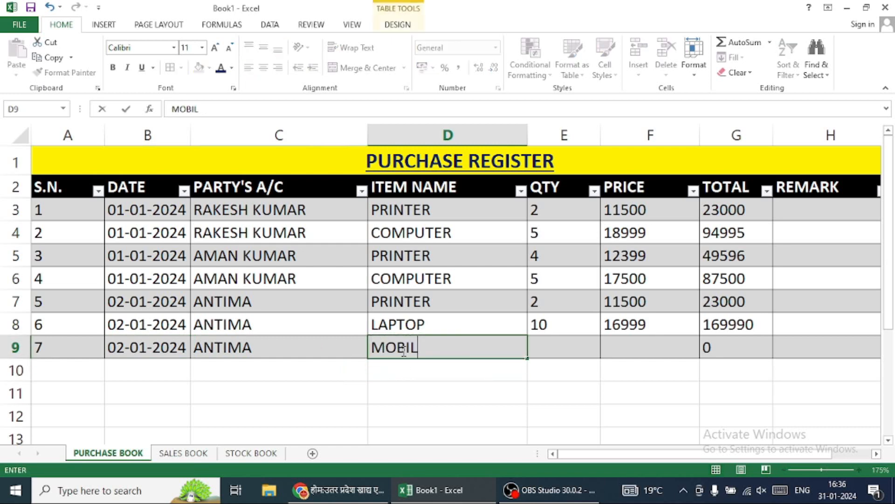
{"action": "key", "text": "Tab"}
{"action": "type", "text": "15"}
{"action": "key", "text": "Tab"}
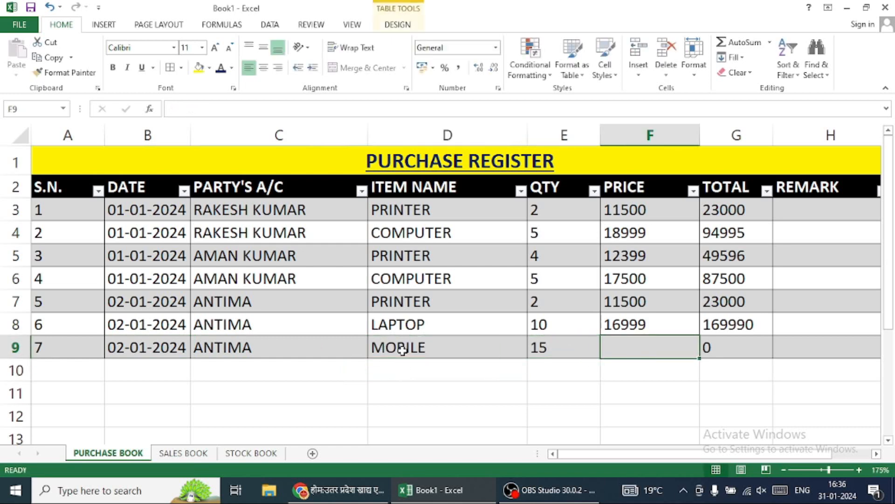
{"action": "type", "text": "12500"}
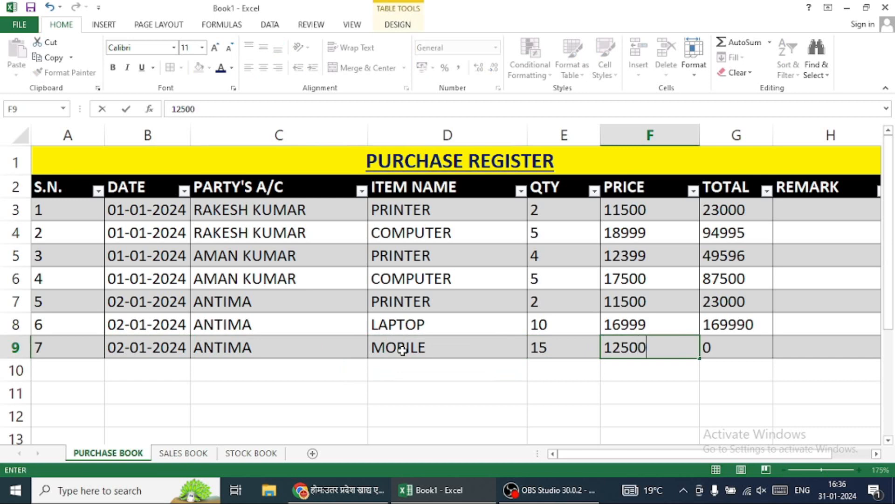
{"action": "left_click", "coordinate": [603, 398]}
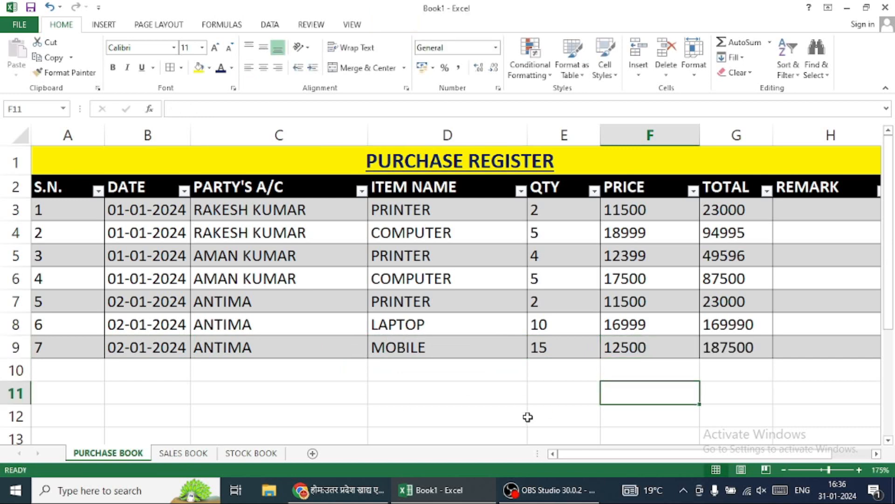
{"action": "left_click", "coordinate": [246, 454]}
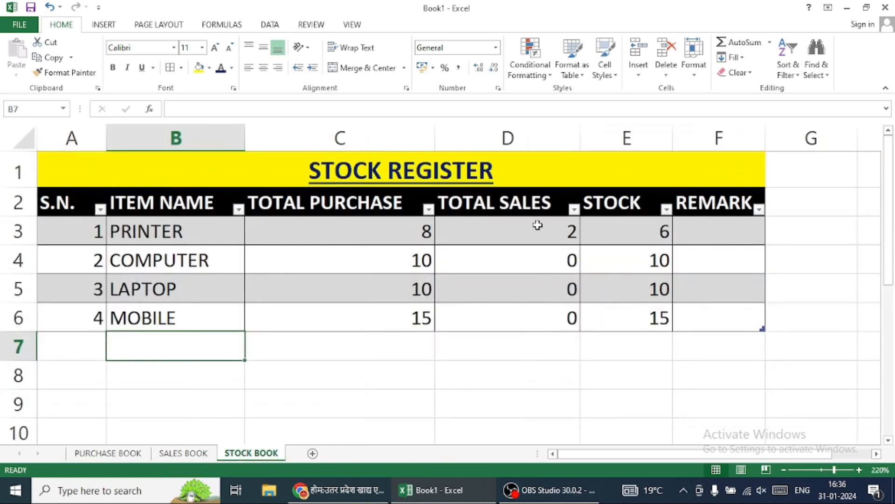
In SALES BOOK, add row 4 selling 5 MOBILE at 14500 to the customer, date copied down
{"action": "left_click", "coordinate": [183, 453]}
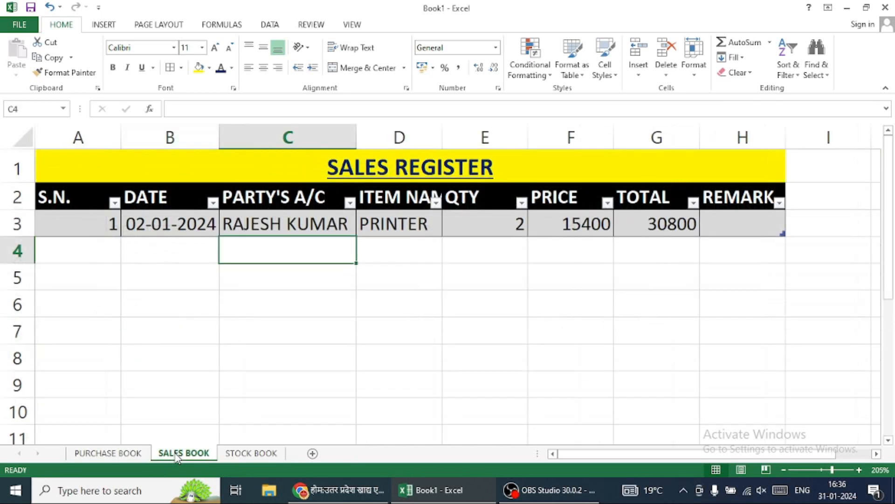
{"action": "left_click", "coordinate": [166, 254]}
{"action": "key", "text": "ctrl+d"}
{"action": "left_click", "coordinate": [303, 252]}
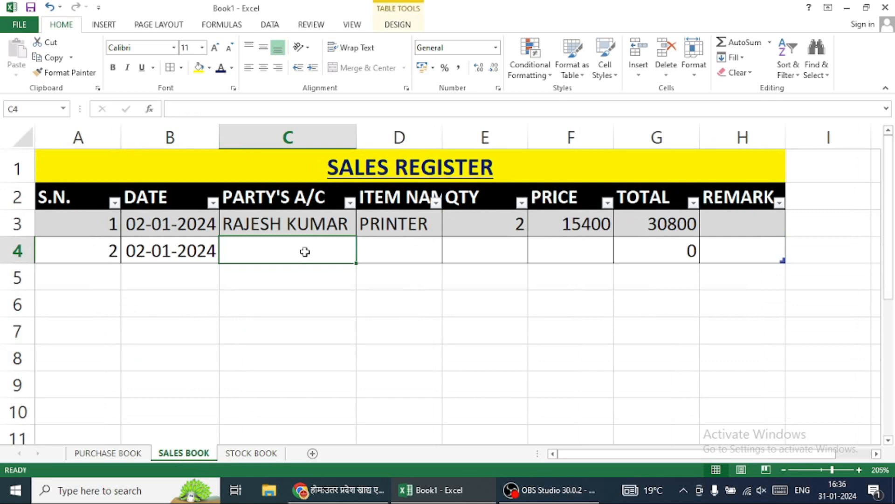
{"action": "type", "text": "AJAY KUMA"}
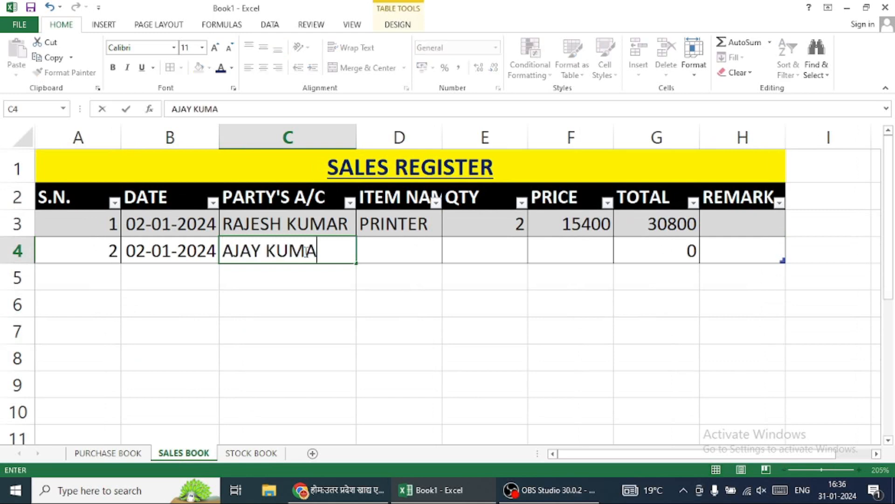
{"action": "type", "text": "R"}
{"action": "key", "text": "Tab"}
{"action": "type", "text": "MOBILE"}
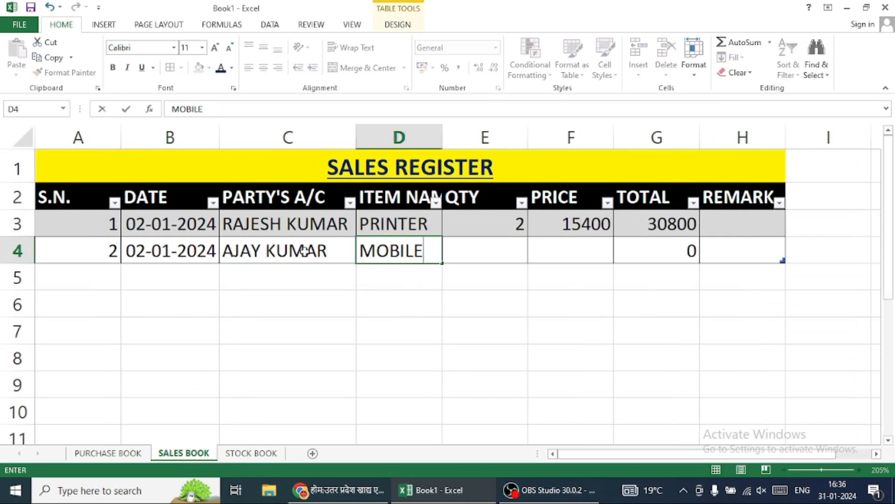
{"action": "key", "text": "Tab"}
{"action": "type", "text": "5"}
{"action": "key", "text": "Tab"}
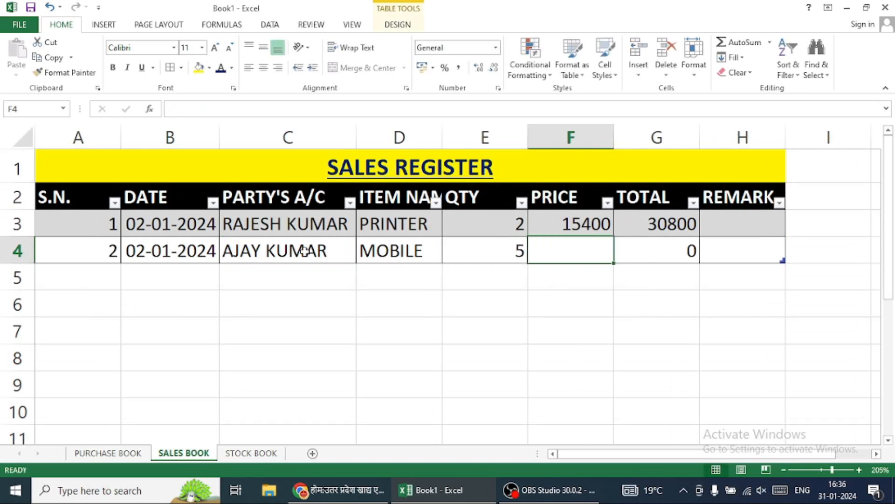
{"action": "type", "text": "19"}
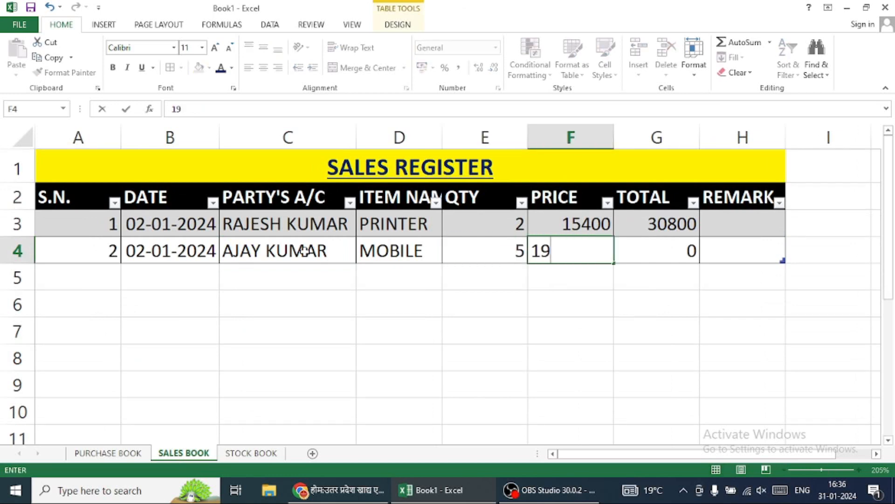
{"action": "key", "text": "BackSpace"}
{"action": "type", "text": "4500"}
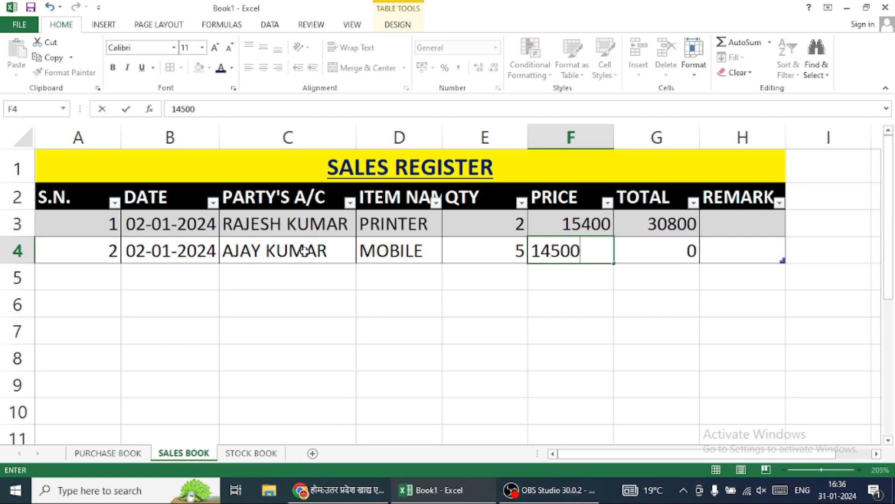
{"action": "key", "text": "Tab"}
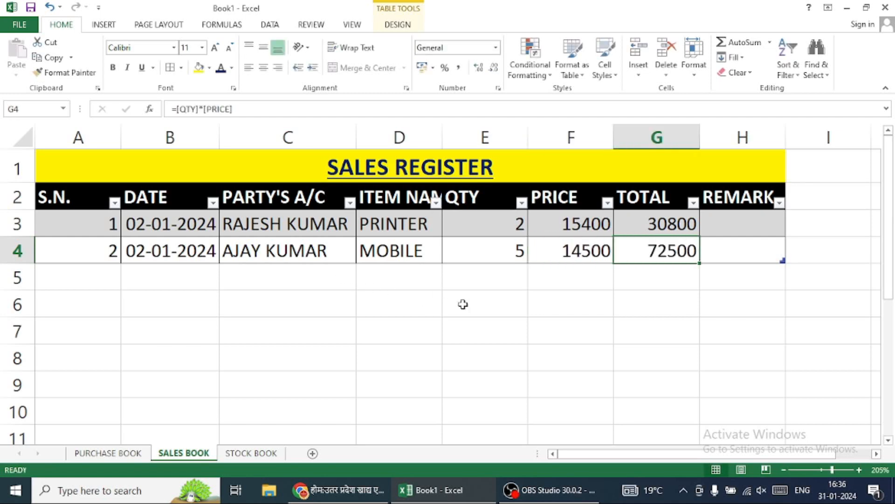
{"action": "left_click", "coordinate": [261, 455]}
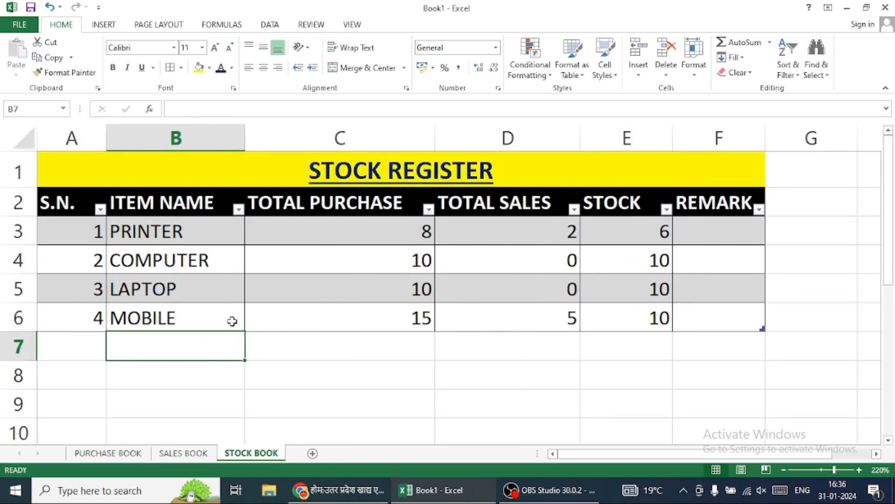
{"action": "left_click", "coordinate": [157, 312]}
{"action": "left_click", "coordinate": [458, 317]}
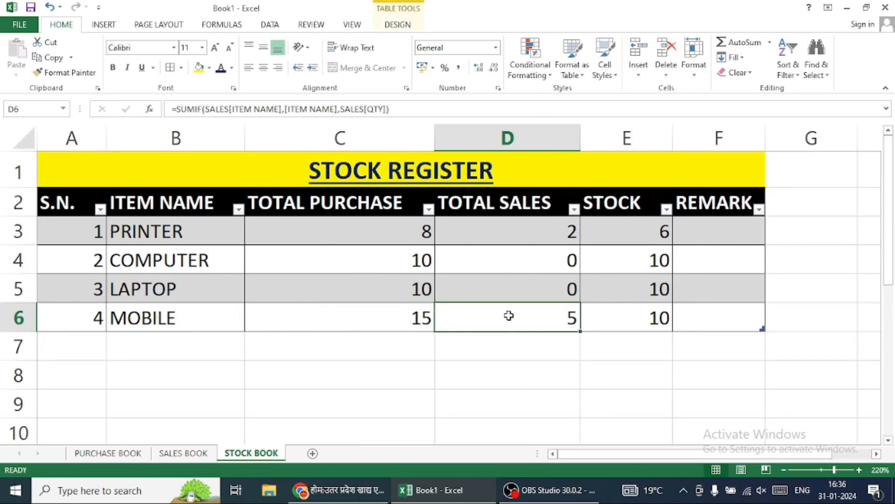
{"action": "left_click", "coordinate": [616, 316]}
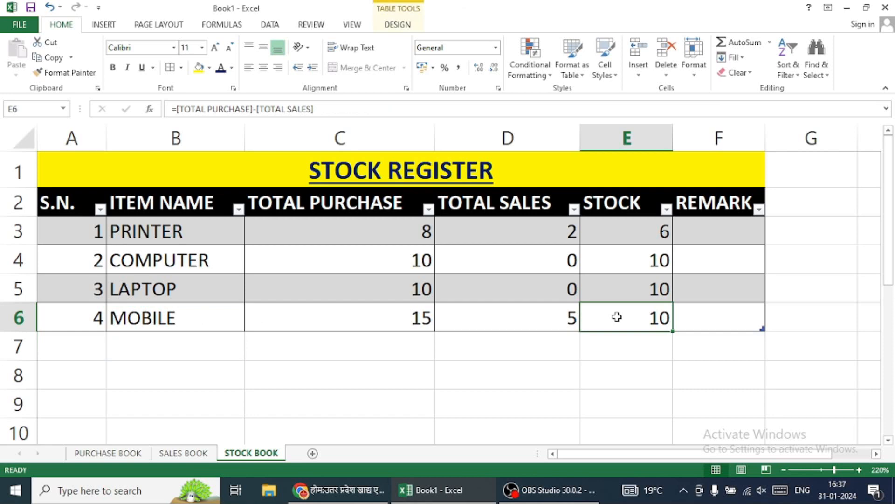
{"action": "left_click_drag", "start_coordinate": [708, 317], "coordinate": [114, 253]}
{"action": "left_click_drag", "start_coordinate": [77, 231], "coordinate": [71, 210]}
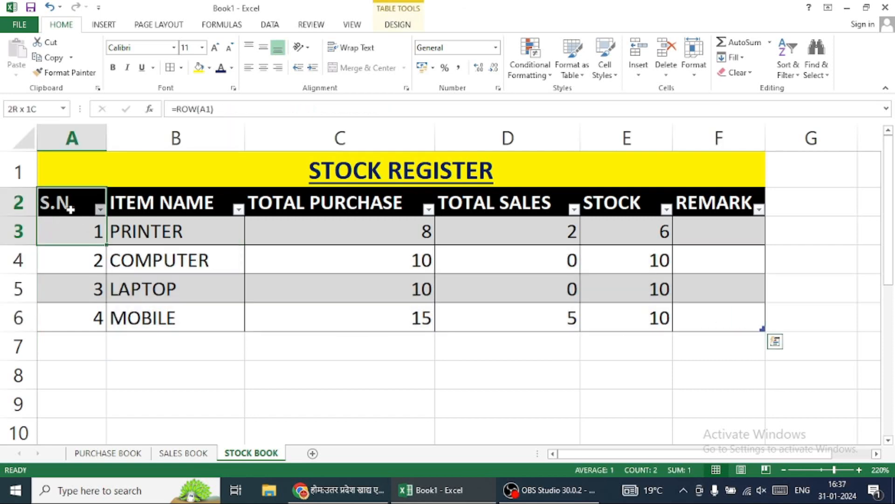
{"action": "left_click_drag", "start_coordinate": [287, 170], "coordinate": [285, 310]}
Unbold the STOCK REGISTER title, middle-align it vertically and remove its centring
{"action": "key", "text": "ctrl+b"}
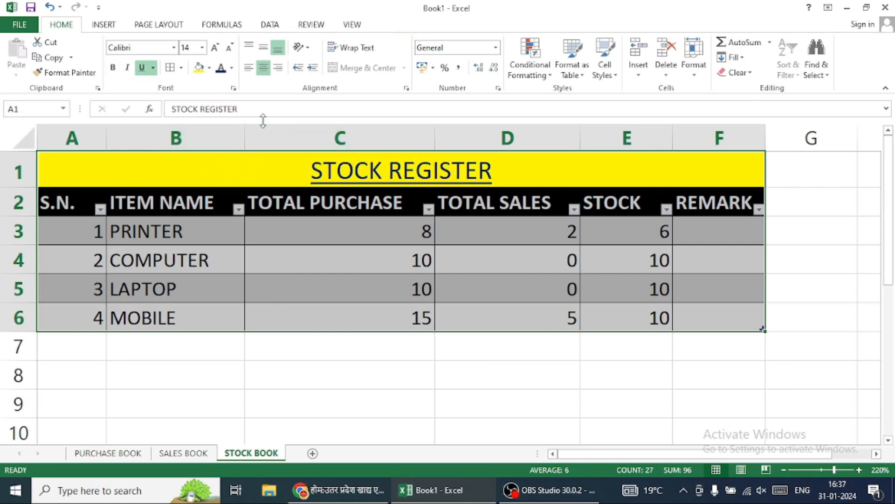
{"action": "left_click", "coordinate": [266, 50]}
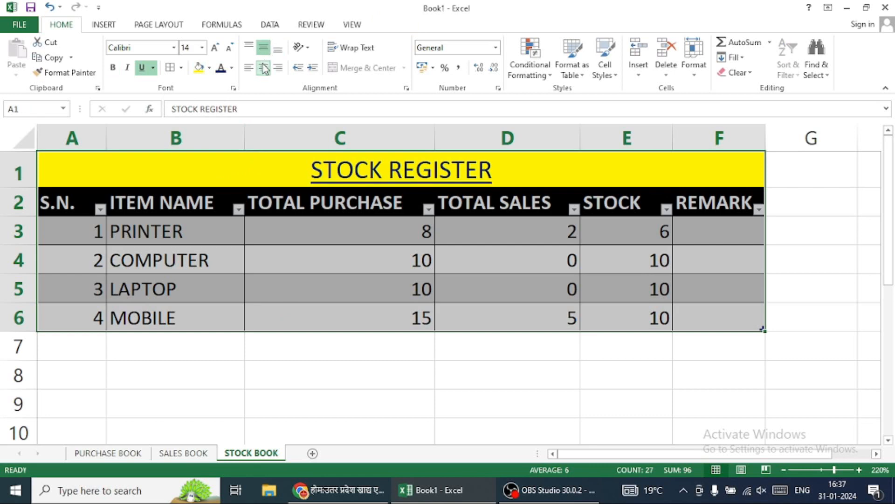
{"action": "left_click", "coordinate": [268, 74]}
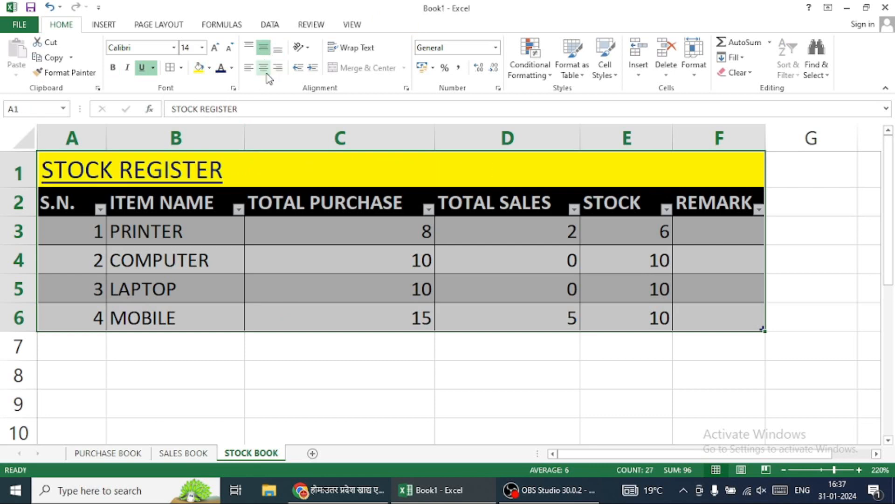